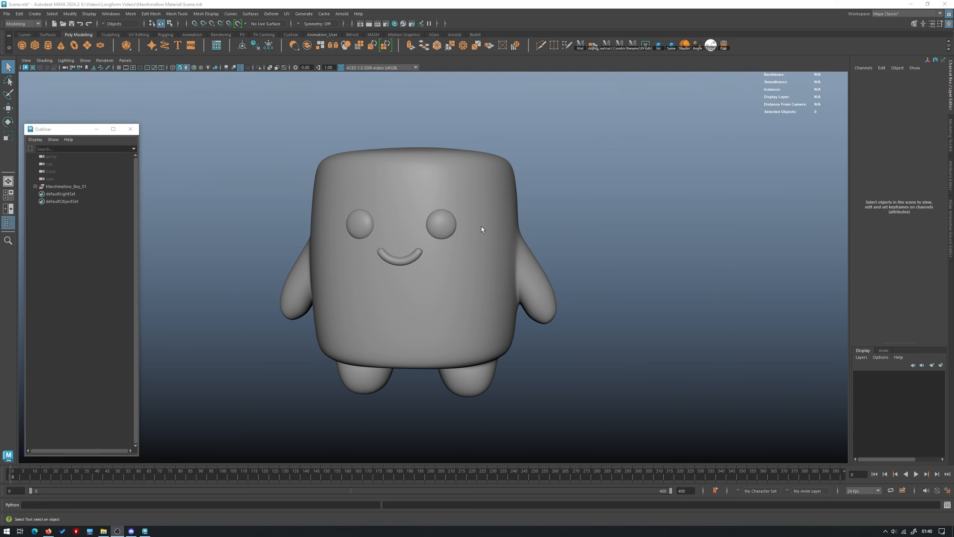
{"action": "left_click_drag", "start_coordinate": [479, 229], "coordinate": [461, 240], "text": "alt"}
{"action": "left_click", "coordinate": [462, 239]}
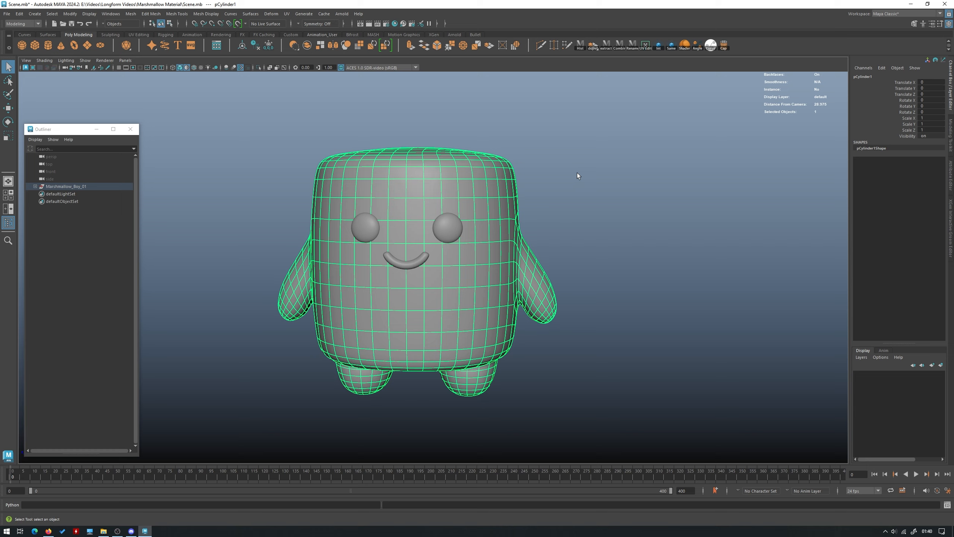
{"action": "left_click", "coordinate": [599, 193]}
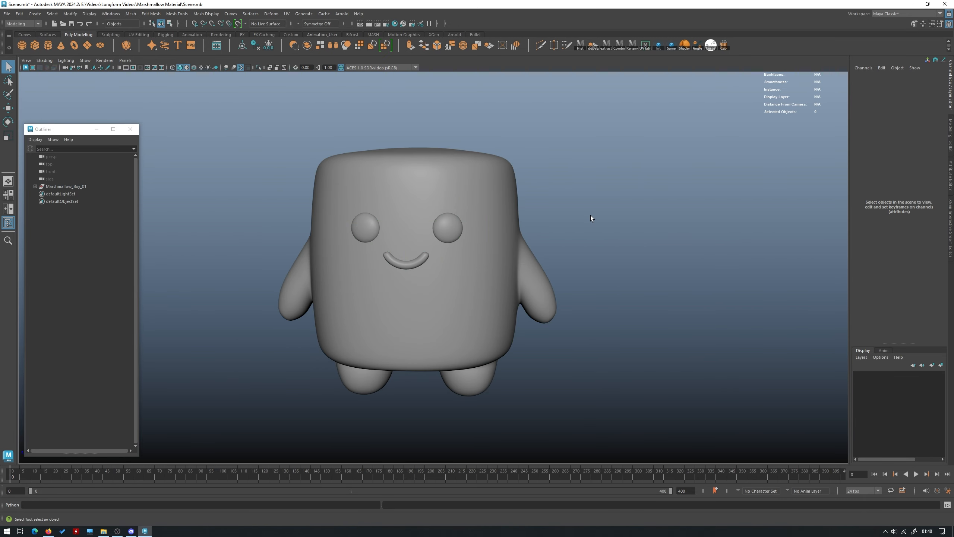
{"action": "scroll", "coordinate": [550, 248], "scroll_direction": "up", "scroll_amount": 3}
{"action": "left_click_drag", "start_coordinate": [571, 277], "coordinate": [538, 267], "text": "alt"}
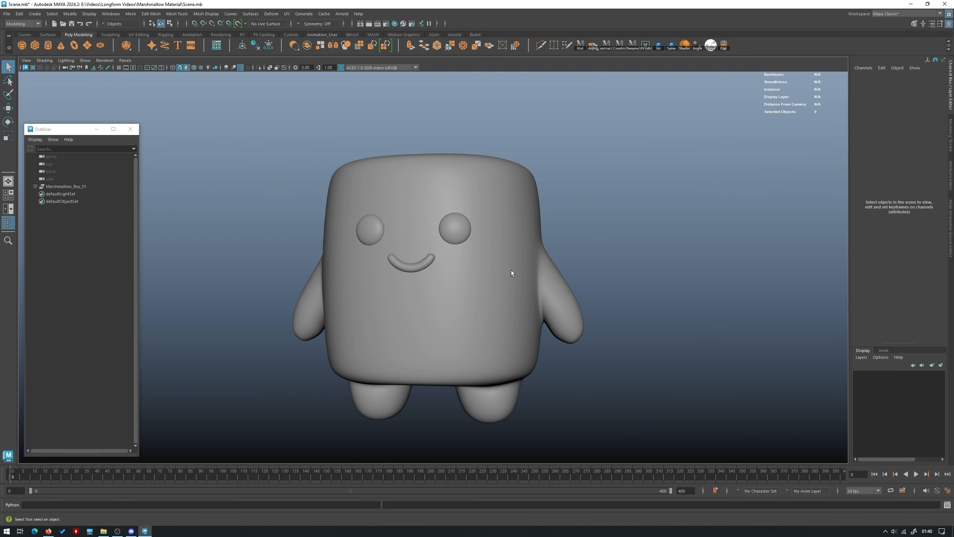
Assign a new Arnold aiOpenPBRSurface material to the marshmallow character's body and show the material's attributes.
{"action": "left_click", "coordinate": [522, 257]}
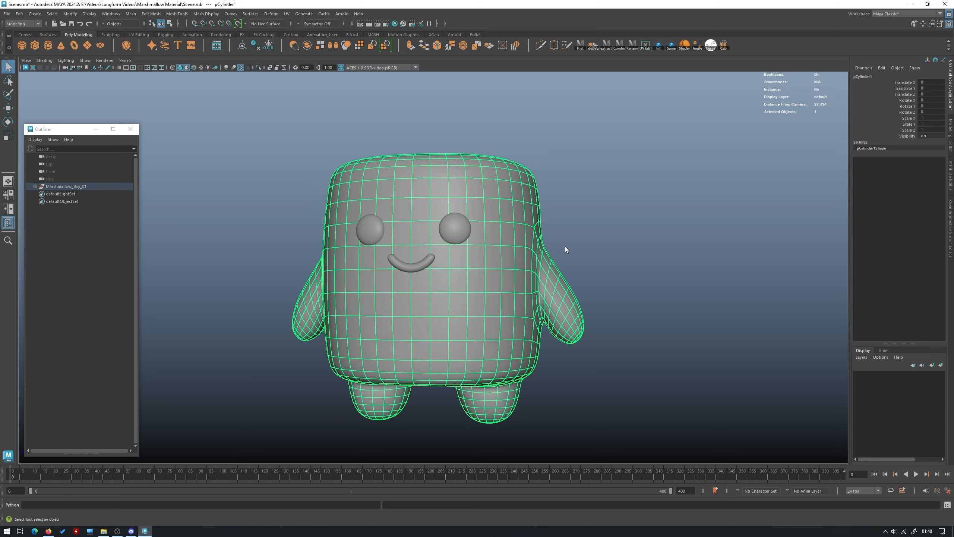
{"action": "right_click", "coordinate": [498, 200]}
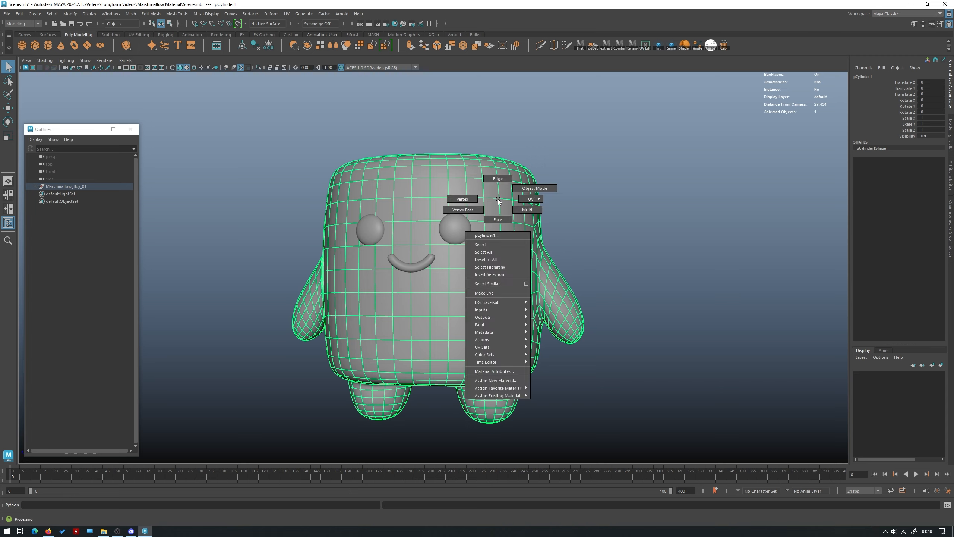
{"action": "left_click", "coordinate": [514, 381]}
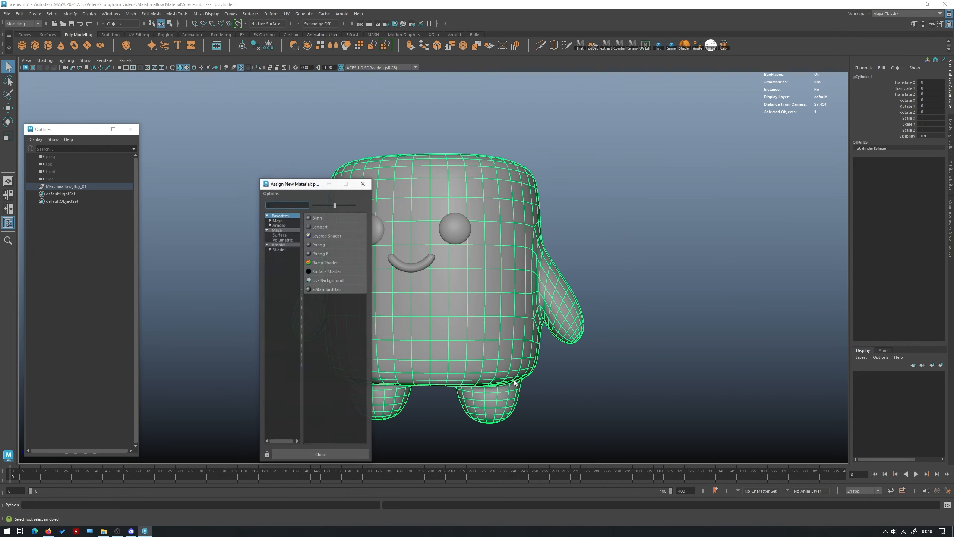
{"action": "left_click", "coordinate": [278, 245]}
{"action": "right_click", "coordinate": [340, 307]}
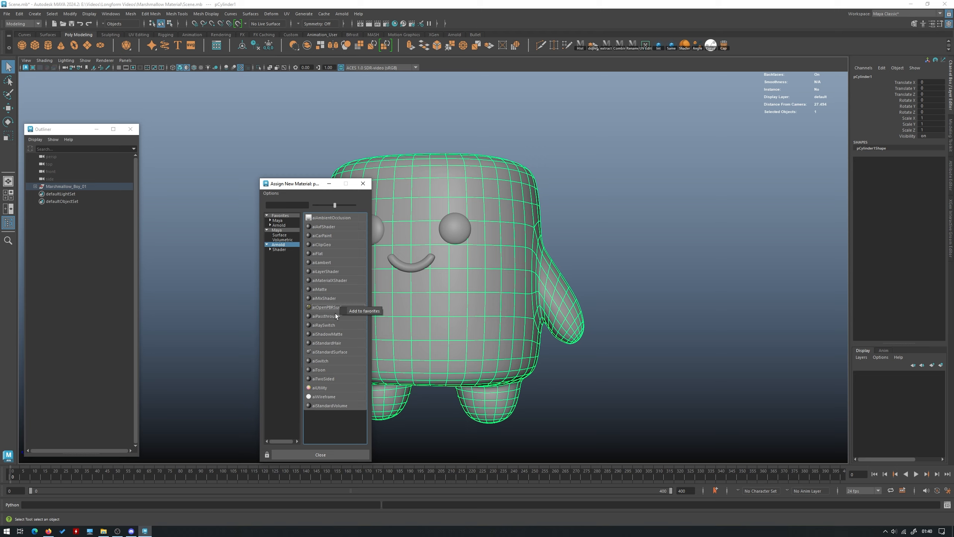
{"action": "left_click", "coordinate": [326, 307]}
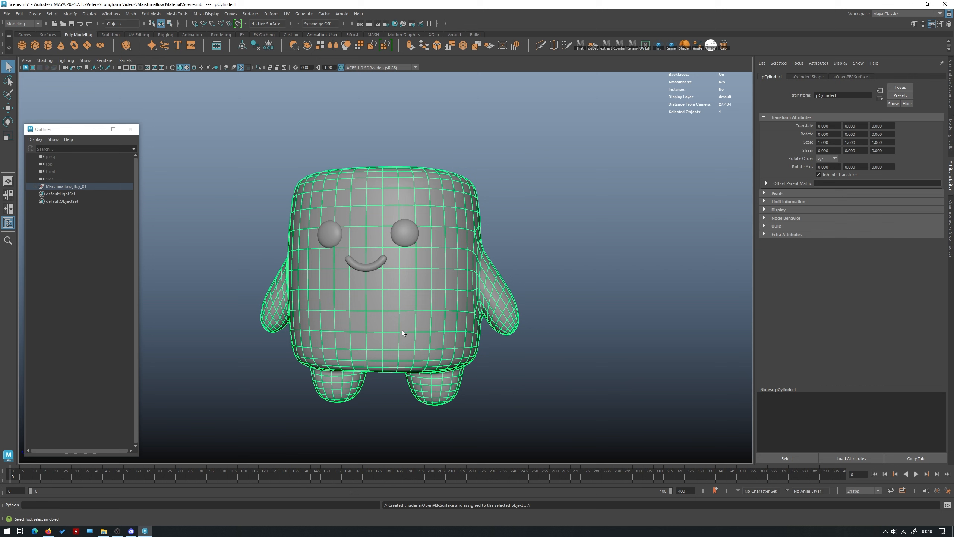
{"action": "left_click", "coordinate": [863, 75]}
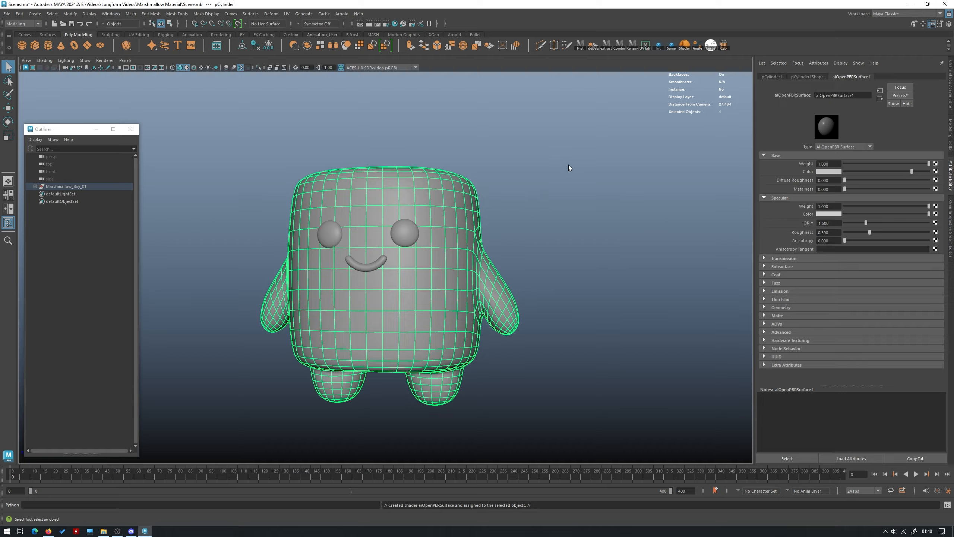
{"action": "left_click", "coordinate": [552, 142]}
Create an Arnold skydome light and connect a file texture to its color.
{"action": "left_click", "coordinate": [453, 34]}
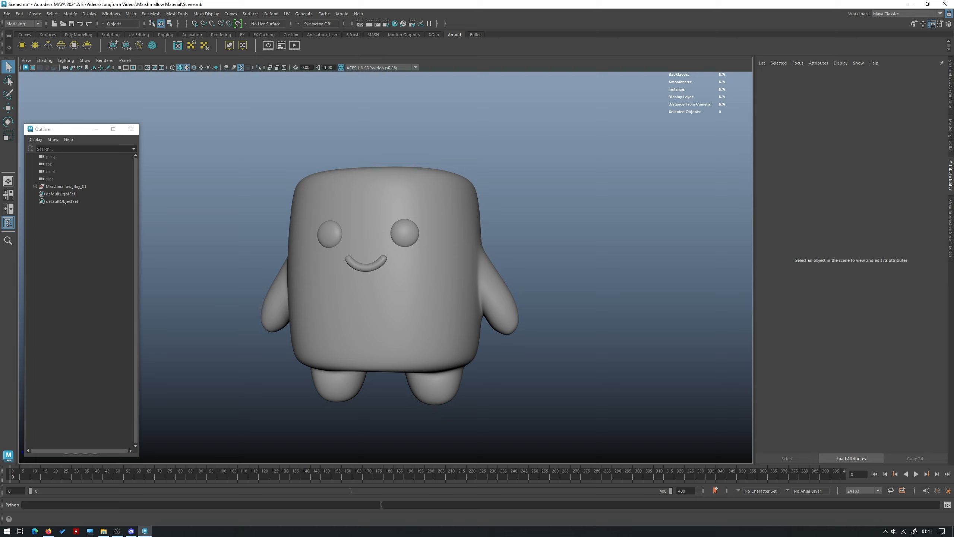
{"action": "left_click", "coordinate": [61, 45]}
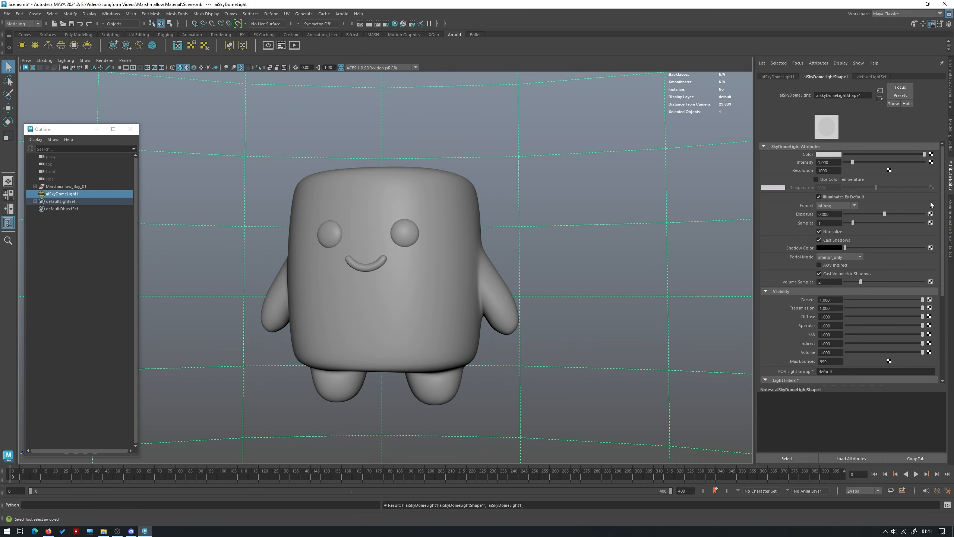
{"action": "left_click", "coordinate": [931, 154]}
{"action": "left_click", "coordinate": [394, 242]}
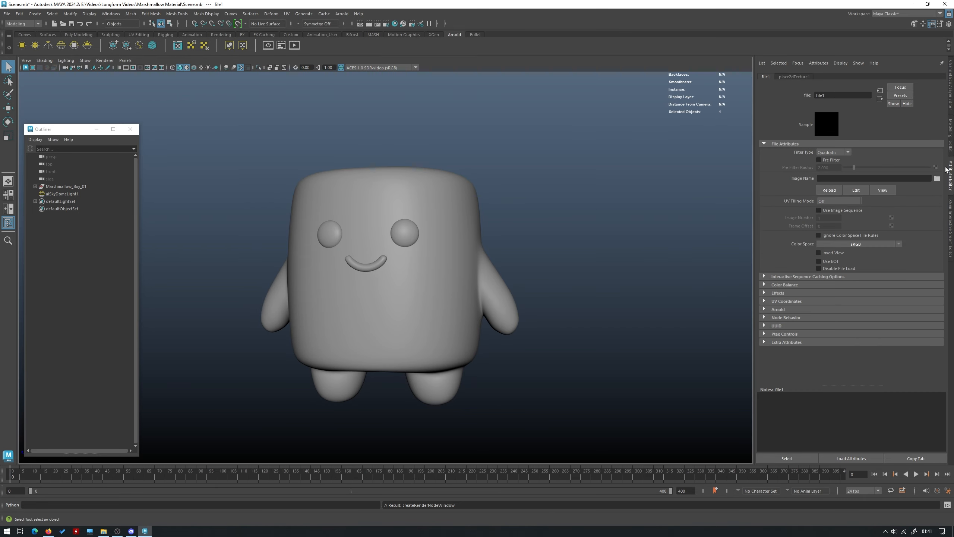
Load brown_photostudio_02_4k.exr from the project's images folder into the skydome's file texture.
{"action": "left_click", "coordinate": [938, 178]}
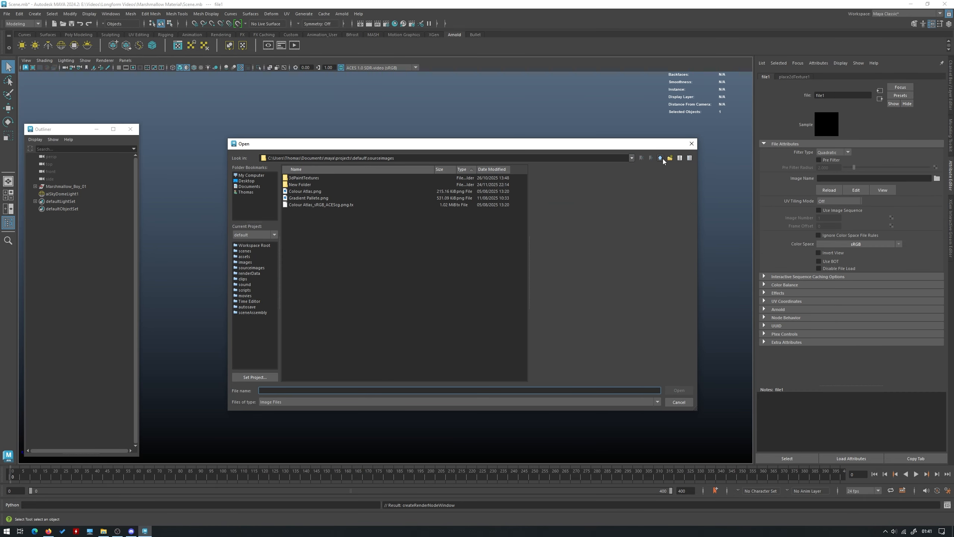
{"action": "left_click", "coordinate": [662, 158]}
{"action": "double_click", "coordinate": [305, 204]}
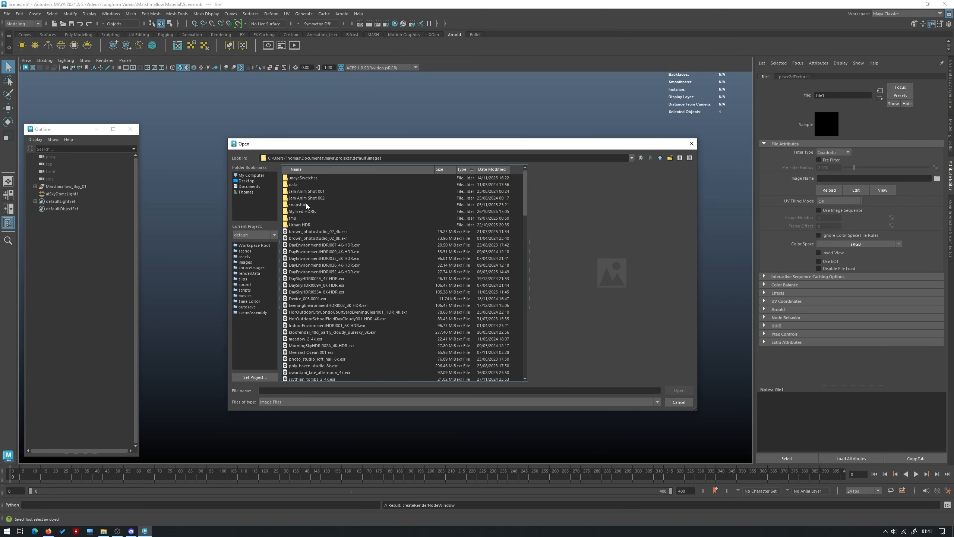
{"action": "left_click", "coordinate": [332, 232]}
{"action": "left_click", "coordinate": [679, 391]}
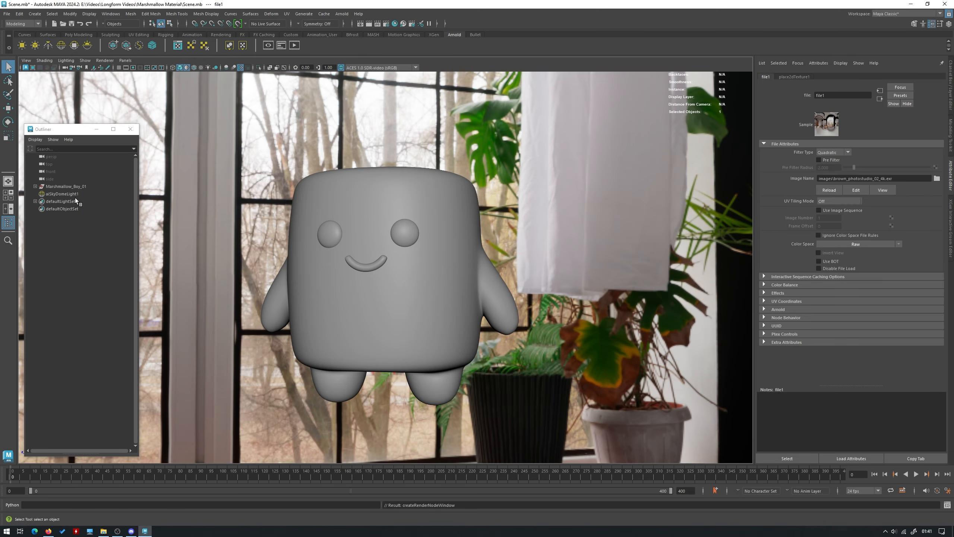
Set the skydome light's max bounces to 10 and its camera visibility to 0.
{"action": "left_click", "coordinate": [73, 194]}
{"action": "double_click", "coordinate": [824, 361]}
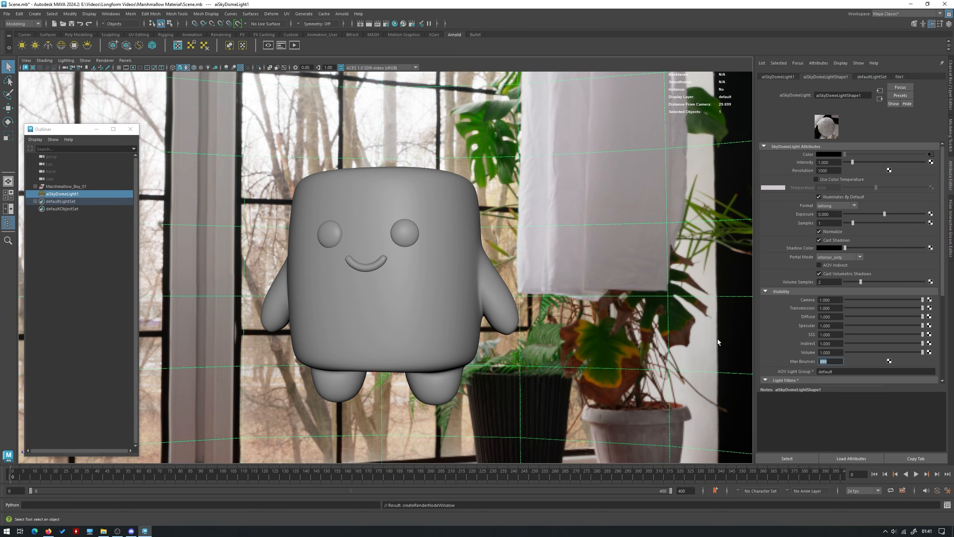
{"action": "type", "text": "10"}
{"action": "key", "text": "Return"}
{"action": "double_click", "coordinate": [829, 299]}
{"action": "type", "text": "0"}
{"action": "key", "text": "Return"}
Set the skydome's viewport sky radius to 0, return to the channel box and deselect the light.
{"action": "double_click", "coordinate": [828, 214]}
{"action": "scroll", "coordinate": [861, 220], "scroll_direction": "down", "scroll_amount": 5}
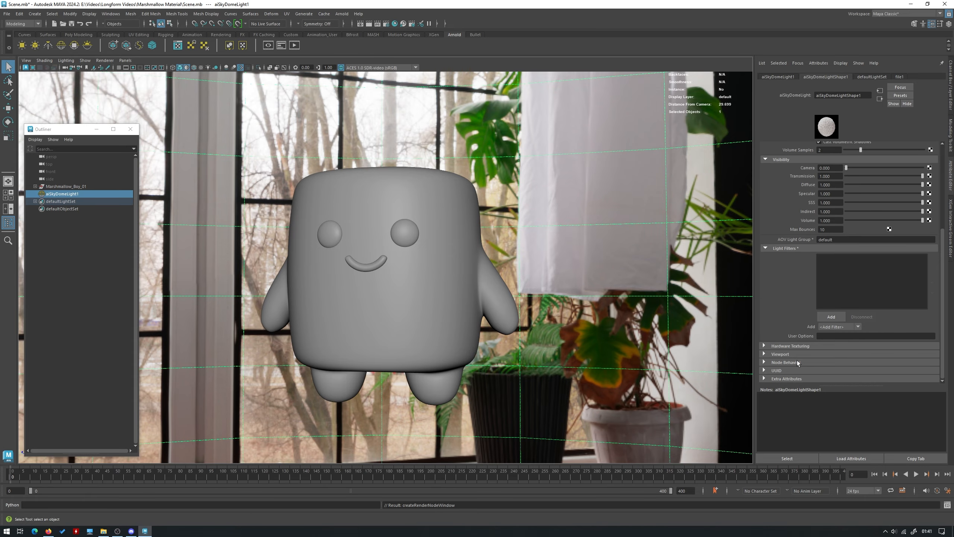
{"action": "left_click", "coordinate": [790, 352]}
{"action": "double_click", "coordinate": [832, 363]}
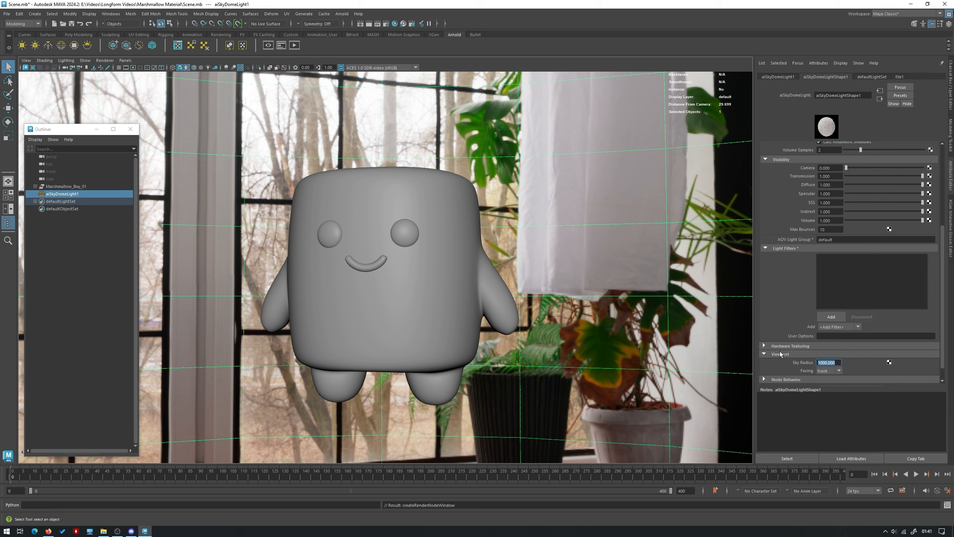
{"action": "type", "text": "0"}
{"action": "key", "text": "Return"}
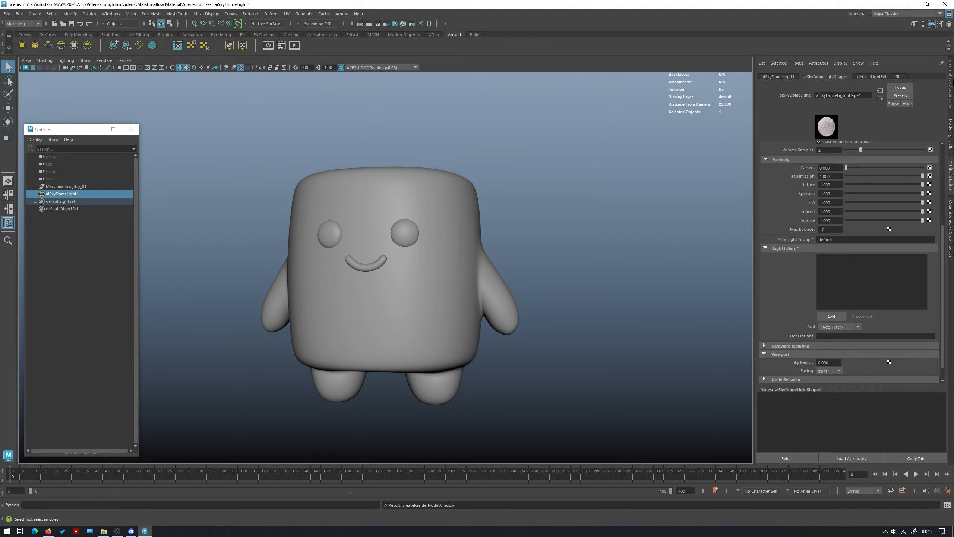
{"action": "left_click", "coordinate": [952, 80]}
{"action": "left_click", "coordinate": [698, 170]}
{"action": "scroll", "coordinate": [594, 171], "scroll_direction": "down", "scroll_amount": 2}
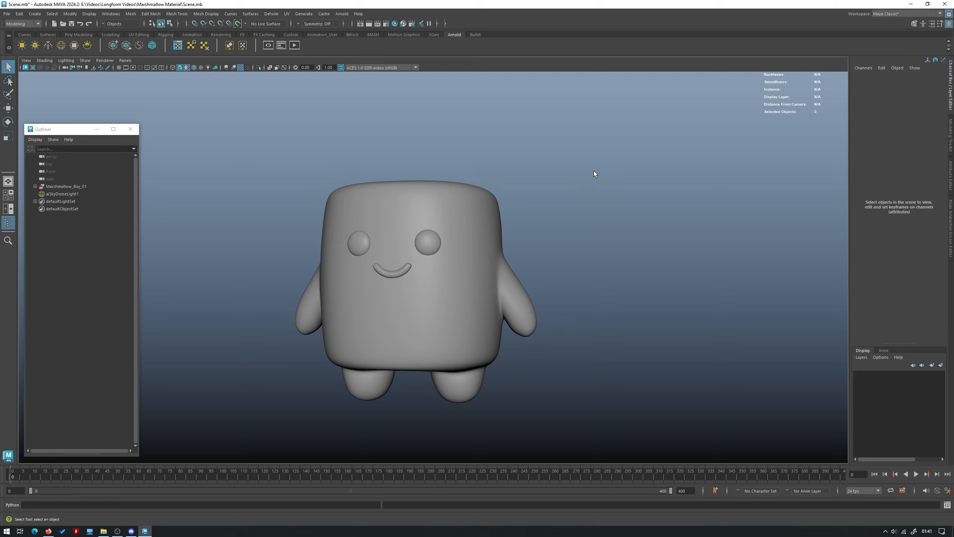
Preview the marshmallow character in the viewport with the Arnold renderer and inspect it from different angles.
{"action": "left_click", "coordinate": [70, 34]}
{"action": "left_click", "coordinate": [105, 60]}
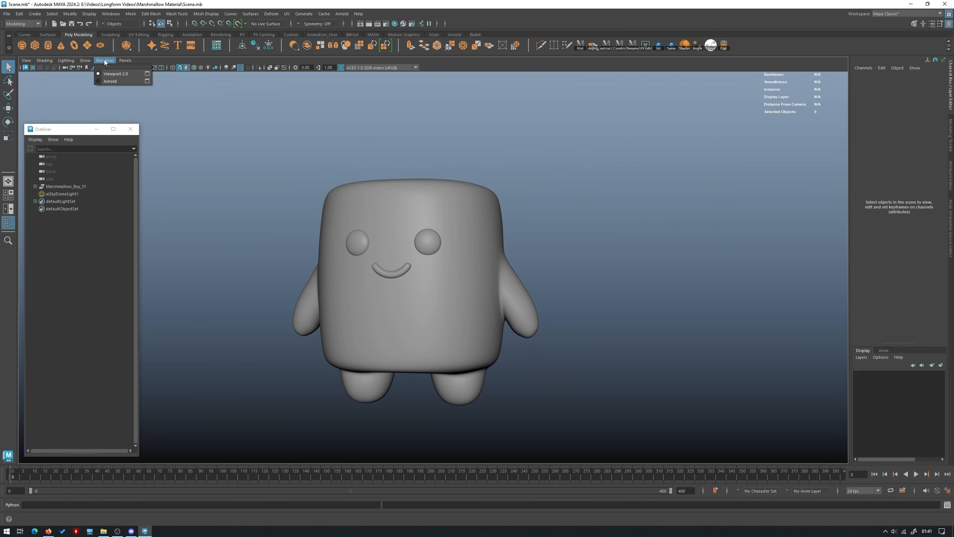
{"action": "left_click", "coordinate": [122, 82]}
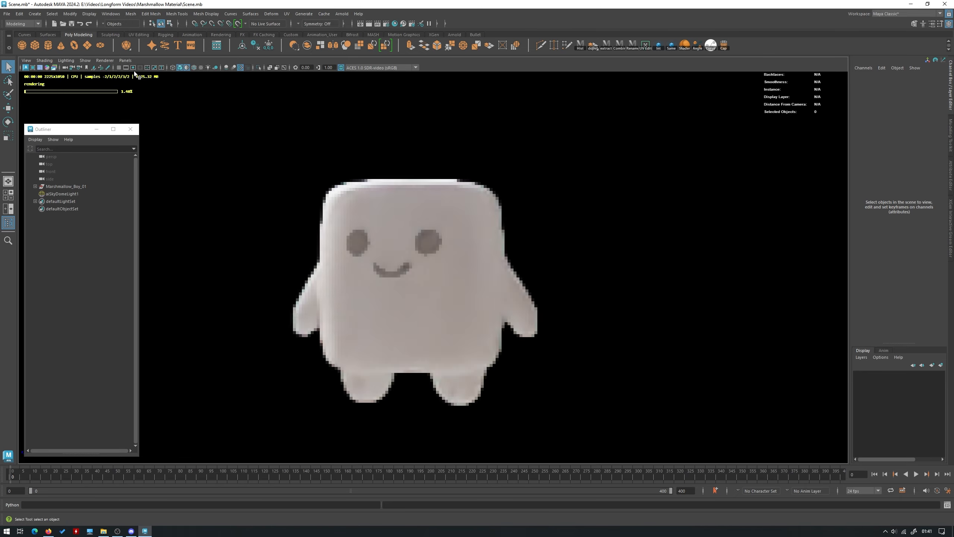
{"action": "left_click_drag", "start_coordinate": [383, 120], "coordinate": [411, 144], "text": "alt"}
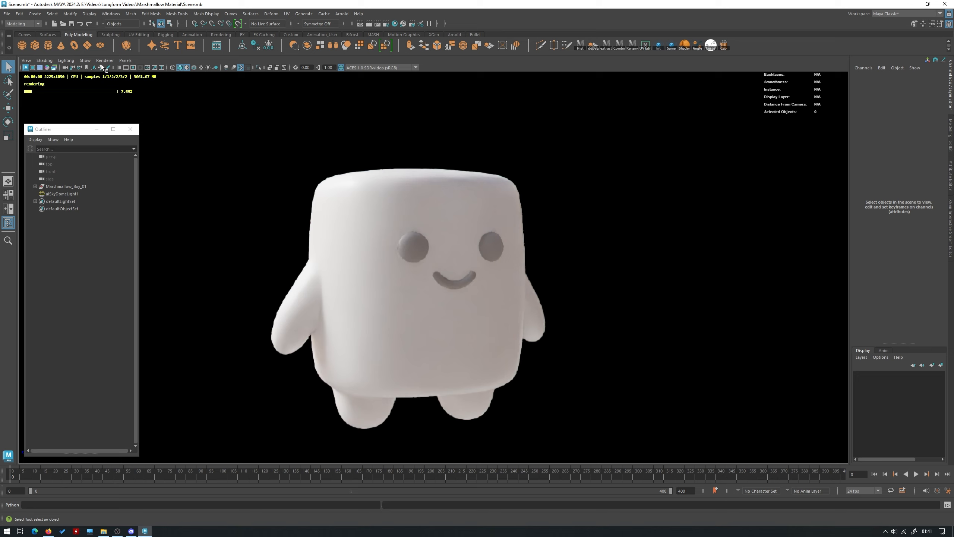
{"action": "left_click_drag", "start_coordinate": [464, 208], "coordinate": [460, 177], "text": "alt"}
{"action": "left_click", "coordinate": [544, 205]}
{"action": "left_click", "coordinate": [432, 163]}
{"action": "left_click_drag", "start_coordinate": [411, 208], "coordinate": [469, 217], "text": "alt"}
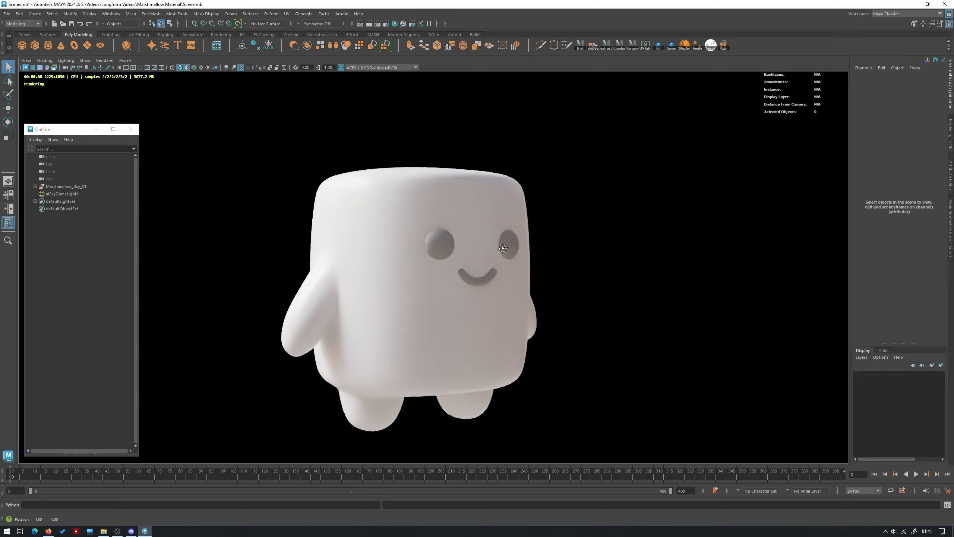
Switch the viewport renderer back to Viewport 2.0.
{"action": "left_click", "coordinate": [102, 61]}
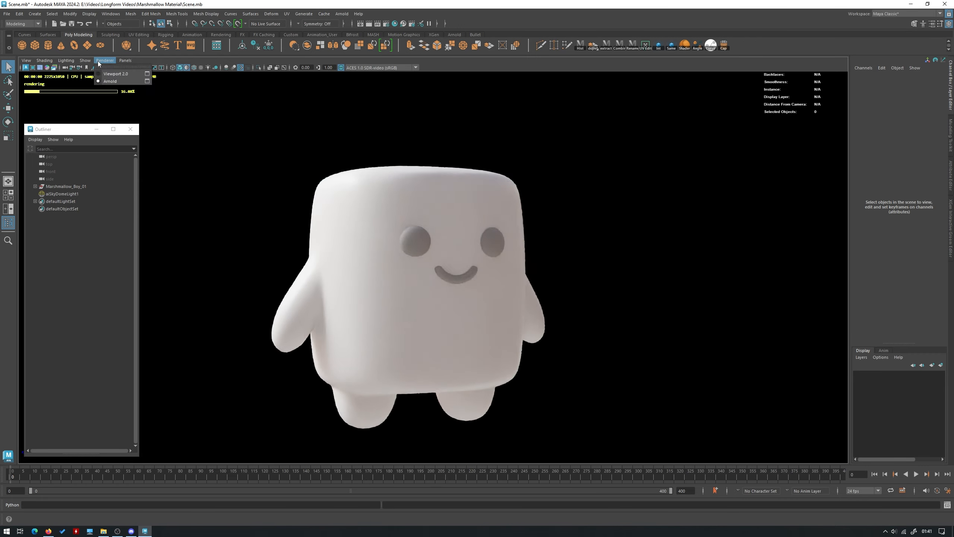
{"action": "left_click", "coordinate": [115, 74]}
{"action": "left_click_drag", "start_coordinate": [381, 129], "coordinate": [410, 145], "text": "alt"}
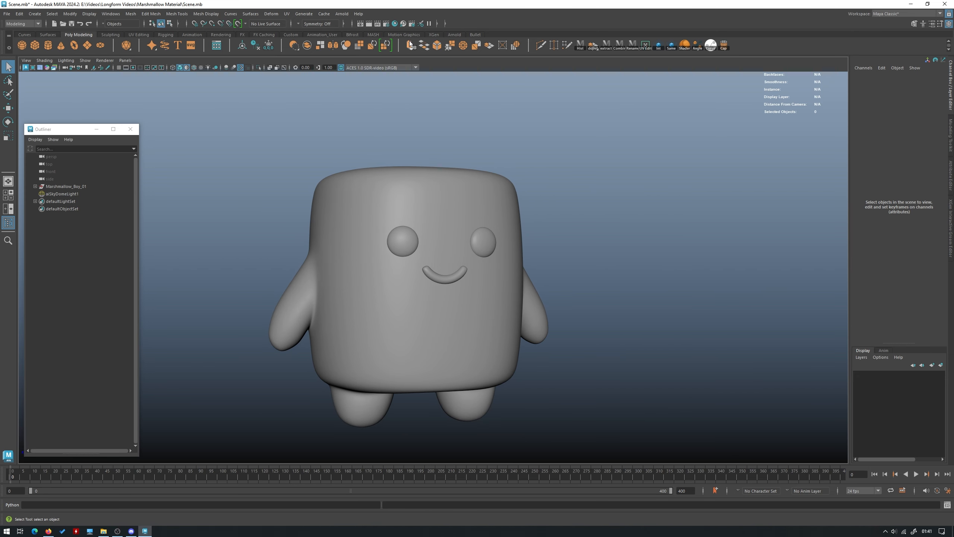
Open the Hypershade and graph the input and output connections of the aiOpenPBRSurface material.
{"action": "left_click", "coordinate": [393, 25]}
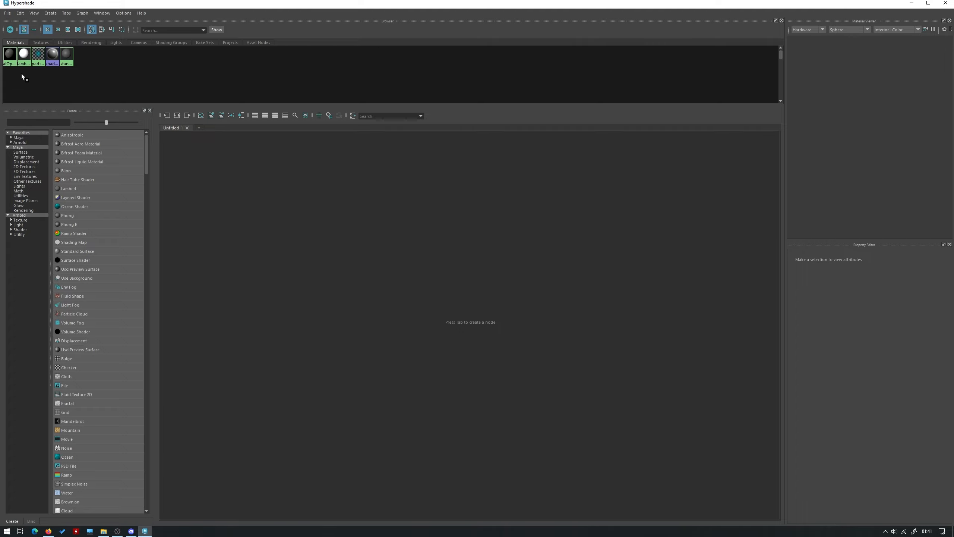
{"action": "left_click", "coordinate": [10, 54]}
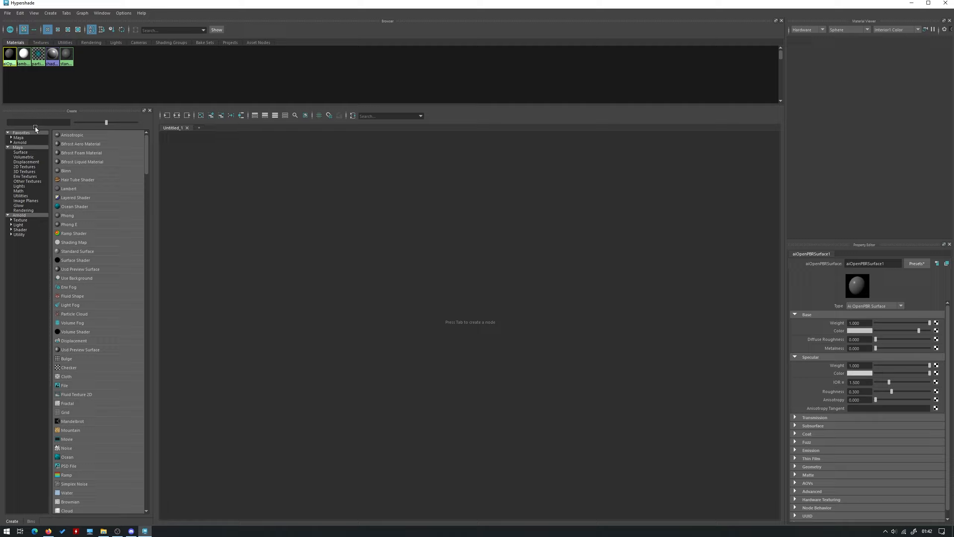
{"action": "left_click", "coordinate": [182, 116]}
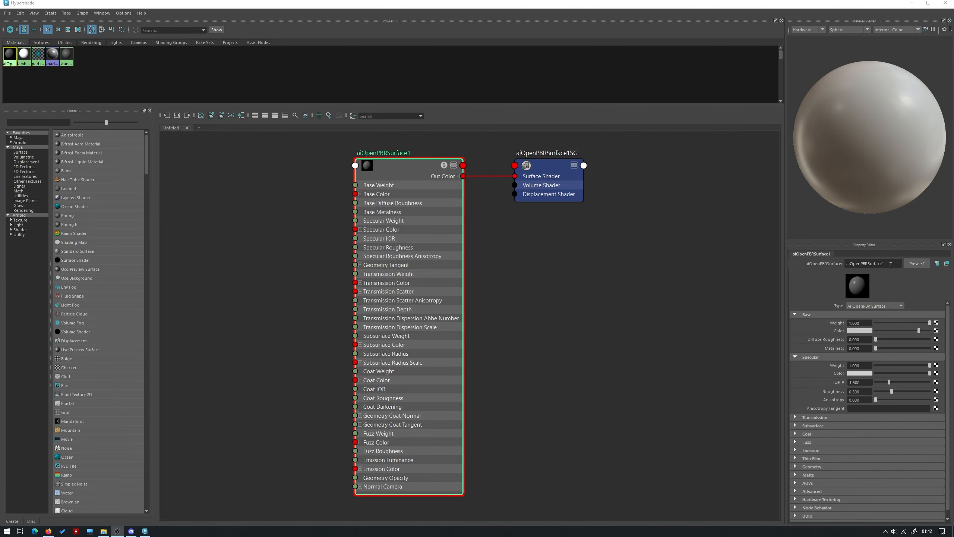
Rename the aiOpenPBRSurface material as Marshmallow_Material and make room beside its node in the graph.
{"action": "left_click_drag", "start_coordinate": [891, 265], "coordinate": [809, 256]}
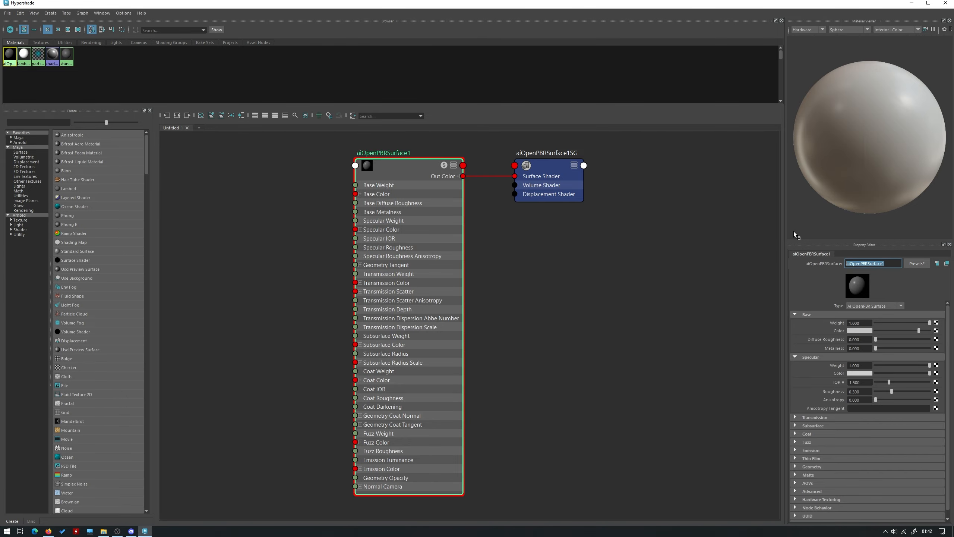
{"action": "type", "text": "Marshmallow_Material"}
{"action": "key", "text": "Return"}
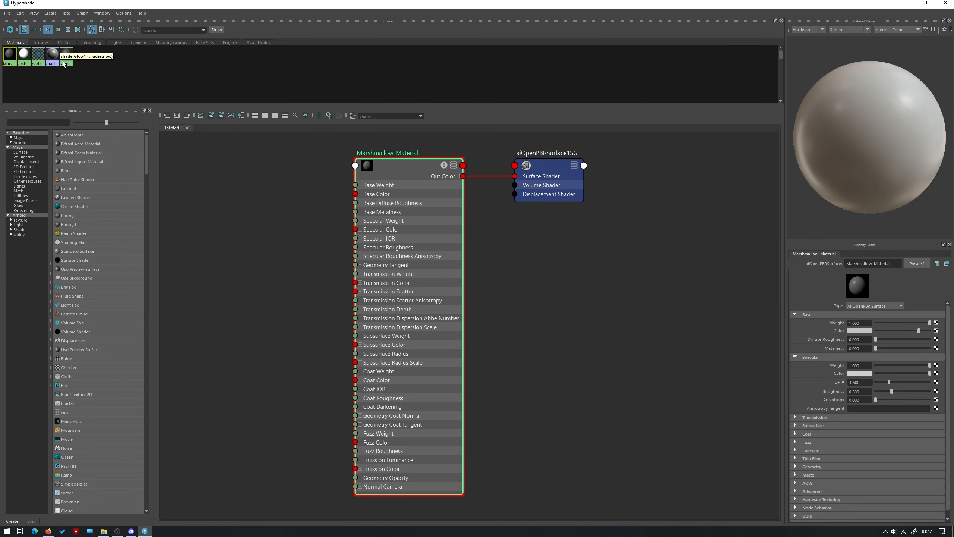
{"action": "middle_click_drag", "start_coordinate": [563, 273], "coordinate": [619, 266], "text": "alt"}
{"action": "middle_click_drag", "start_coordinate": [544, 258], "coordinate": [576, 267], "text": "alt"}
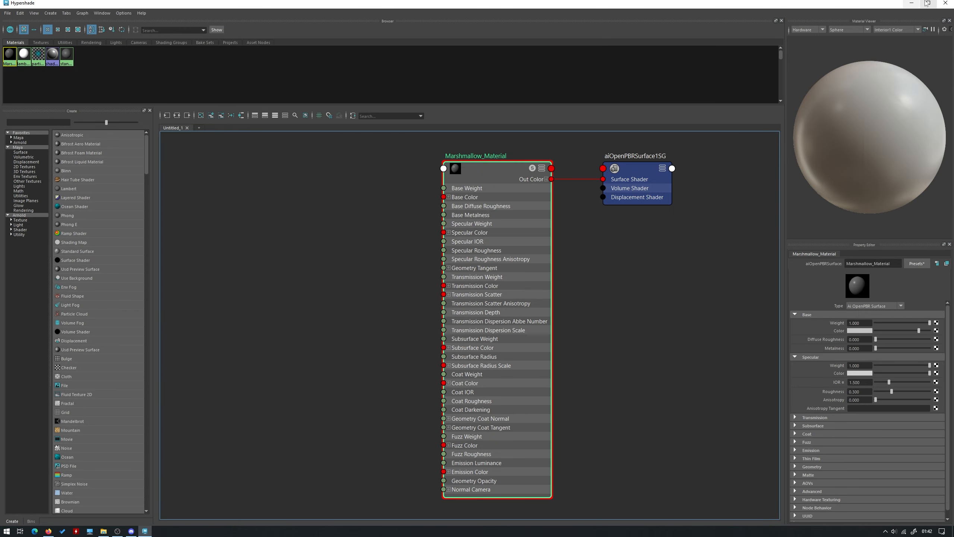
Minimize the Hypershade, switch to File Explorer and open the Reference Image file from the Marshmallow Material folder.
{"action": "left_click", "coordinate": [912, 3]}
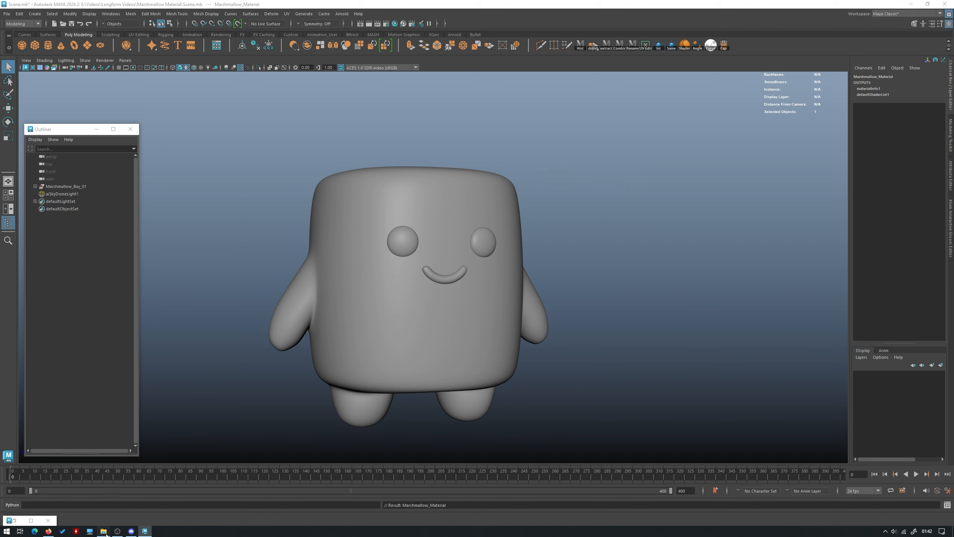
{"action": "left_click", "coordinate": [104, 532]}
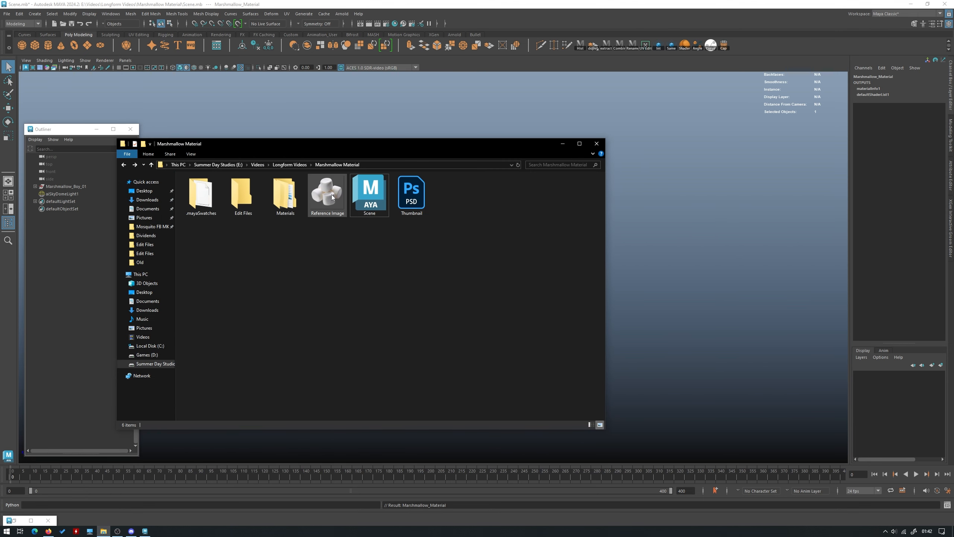
{"action": "double_click", "coordinate": [330, 199]}
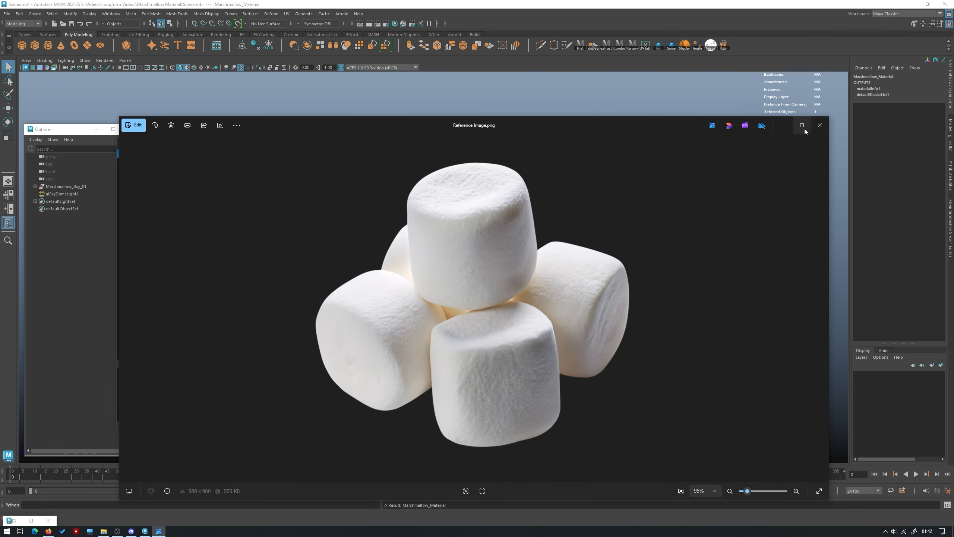
Maximize the reference image and examine the surface texture of the front marshmallow up close.
{"action": "left_click", "coordinate": [803, 126]}
{"action": "scroll", "coordinate": [529, 188], "scroll_direction": "up", "scroll_amount": 5}
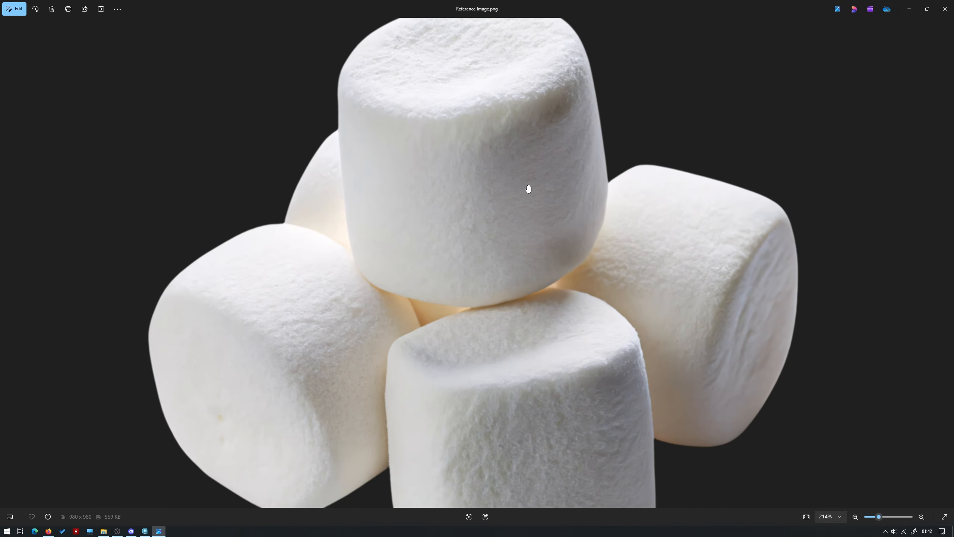
{"action": "scroll", "coordinate": [486, 190], "scroll_direction": "up", "scroll_amount": 1}
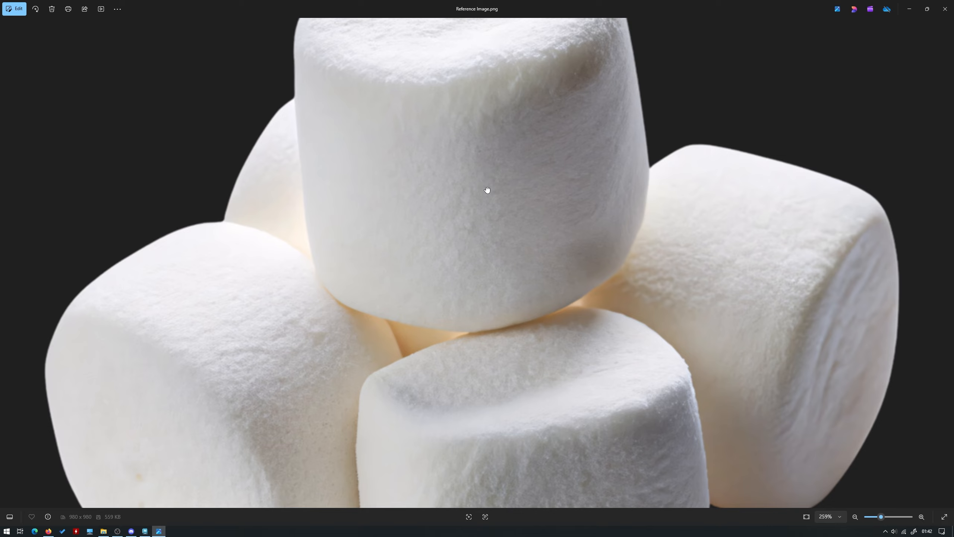
{"action": "left_click_drag", "start_coordinate": [486, 190], "coordinate": [511, 167]}
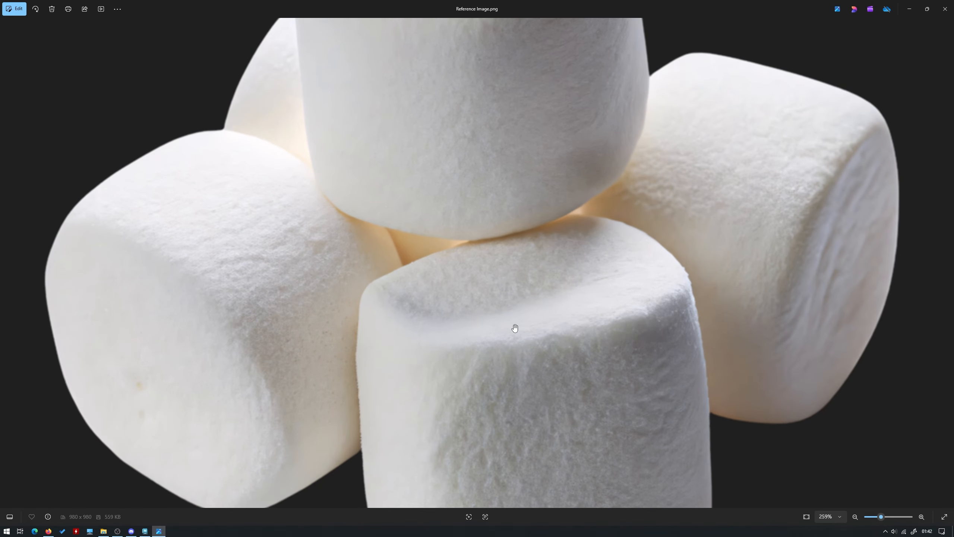
{"action": "left_click_drag", "start_coordinate": [513, 326], "coordinate": [488, 199]}
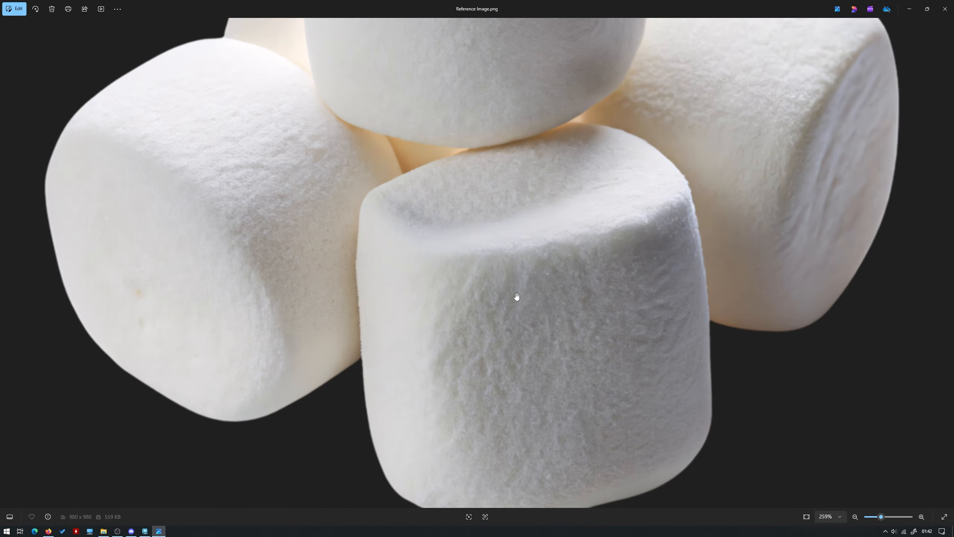
{"action": "scroll", "coordinate": [514, 337], "scroll_direction": "up", "scroll_amount": 2}
{"action": "left_click_drag", "start_coordinate": [539, 382], "coordinate": [488, 305]}
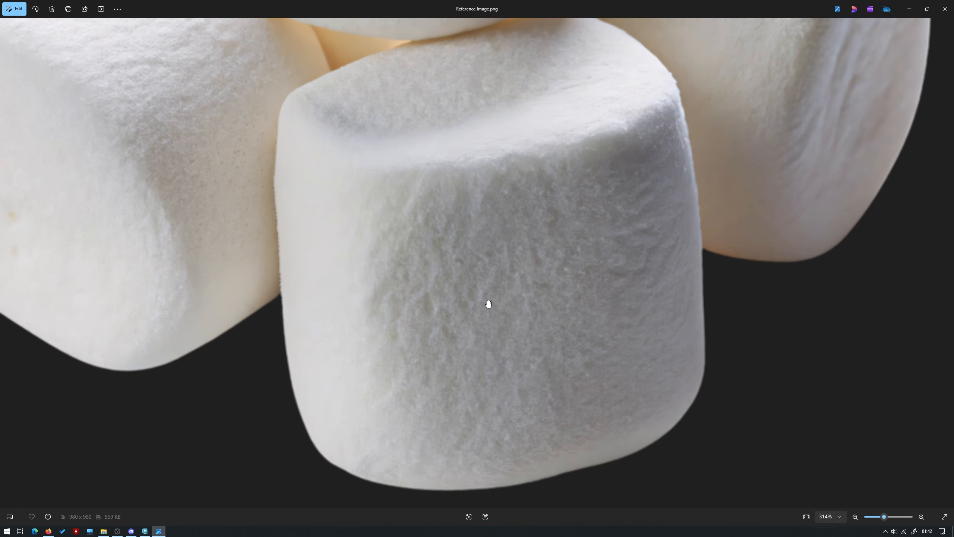
{"action": "scroll", "coordinate": [477, 265], "scroll_direction": "up", "scroll_amount": 1}
{"action": "left_click_drag", "start_coordinate": [477, 263], "coordinate": [448, 211]}
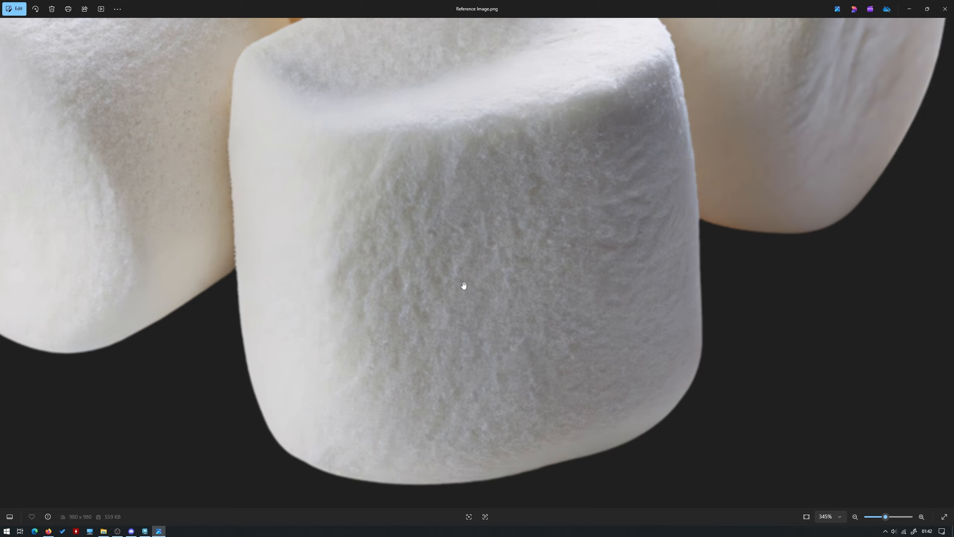
{"action": "left_click_drag", "start_coordinate": [513, 202], "coordinate": [504, 223]}
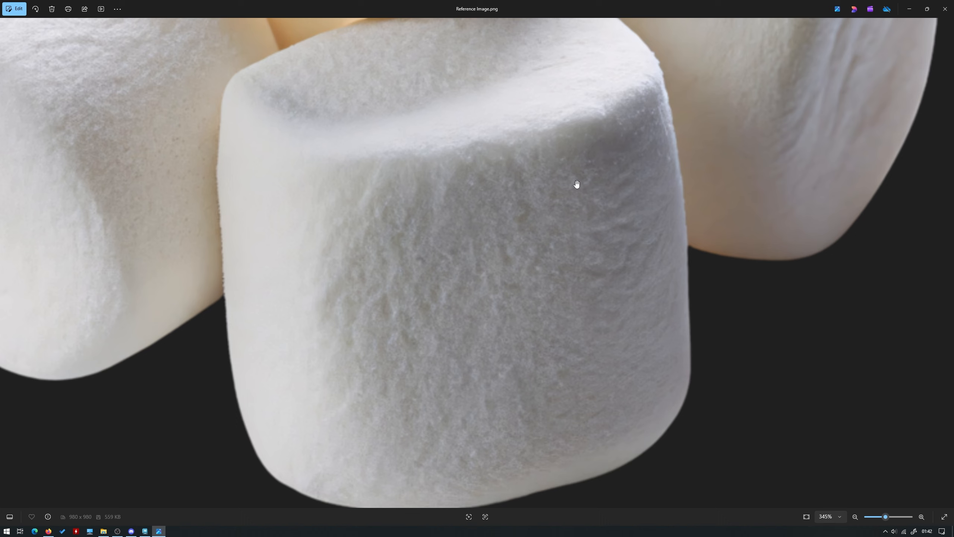
Examine the shading and light bleed where the marshmallows touch in the reference image.
{"action": "scroll", "coordinate": [490, 181], "scroll_direction": "down", "scroll_amount": 2}
{"action": "scroll", "coordinate": [477, 265], "scroll_direction": "down", "scroll_amount": 2}
{"action": "scroll", "coordinate": [436, 271], "scroll_direction": "up", "scroll_amount": 4}
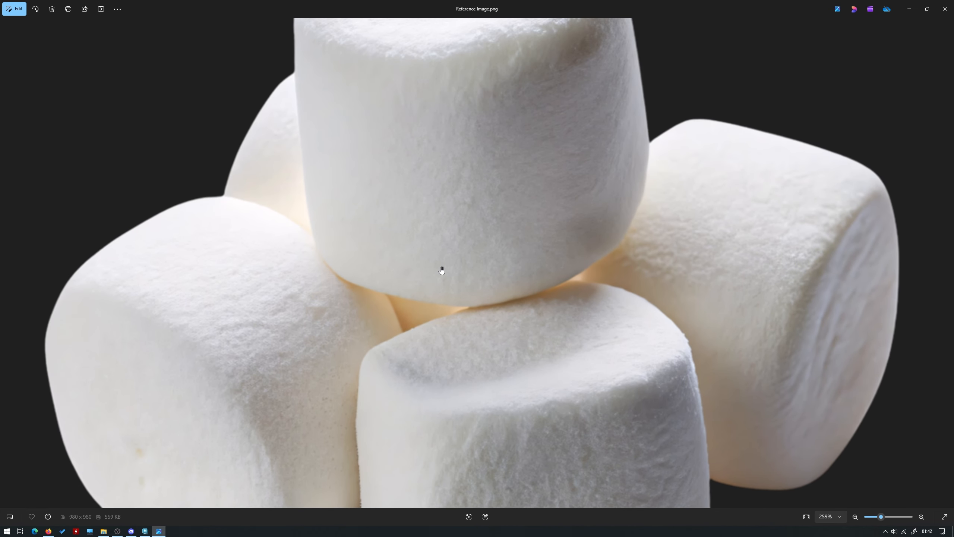
{"action": "left_click_drag", "start_coordinate": [511, 217], "coordinate": [467, 285]}
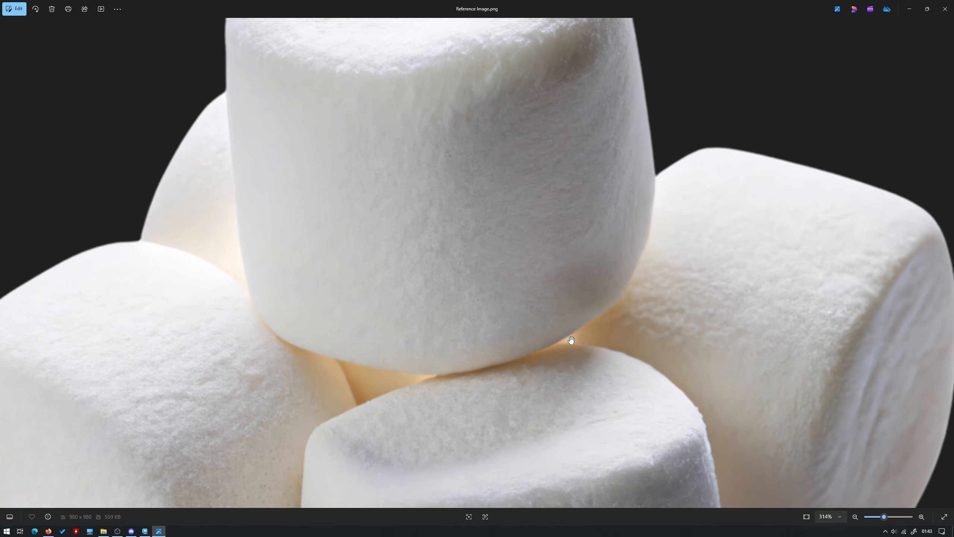
{"action": "left_click_drag", "start_coordinate": [474, 271], "coordinate": [447, 339]}
{"action": "scroll", "coordinate": [443, 337], "scroll_direction": "down", "scroll_amount": 2}
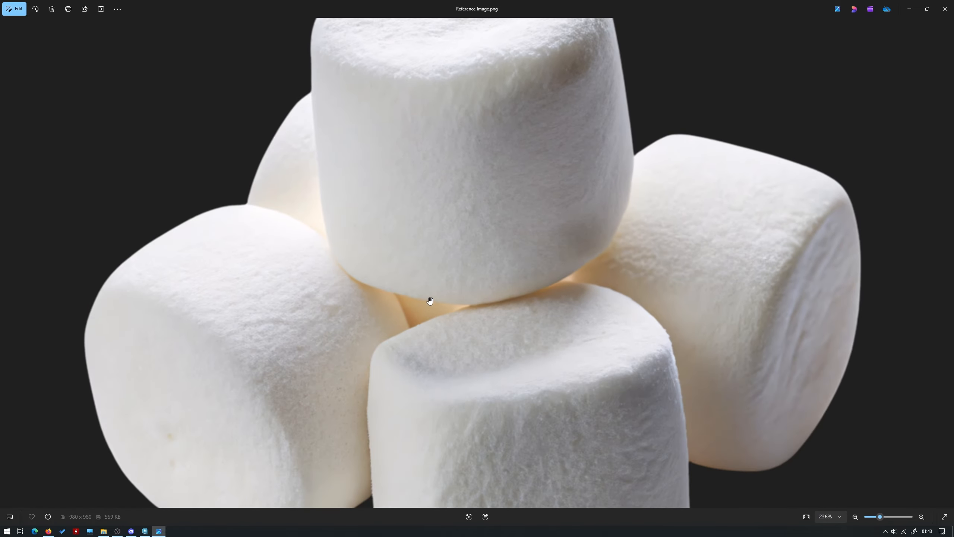
{"action": "left_click_drag", "start_coordinate": [440, 391], "coordinate": [398, 312]}
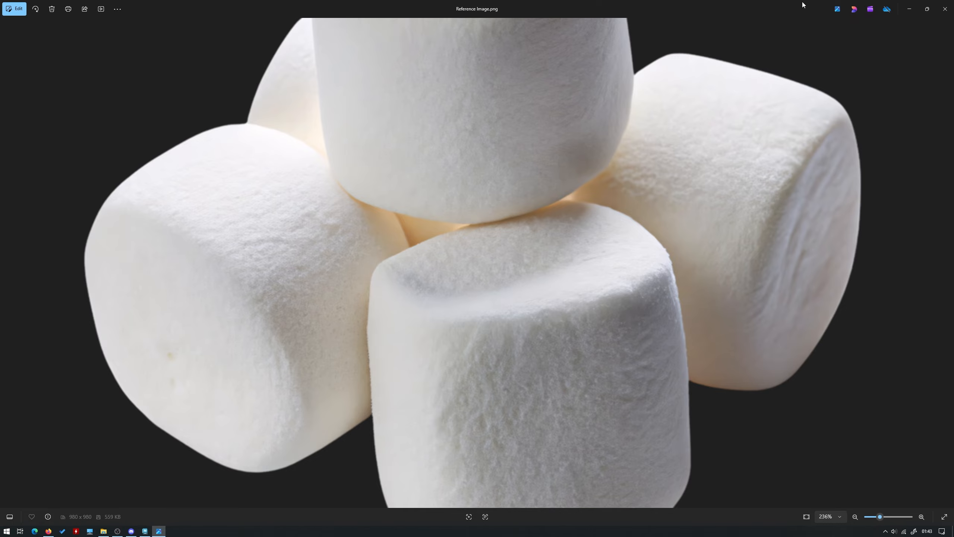
Minimize the reference image and File Explorer, and restore the Hypershade window.
{"action": "left_click", "coordinate": [910, 5]}
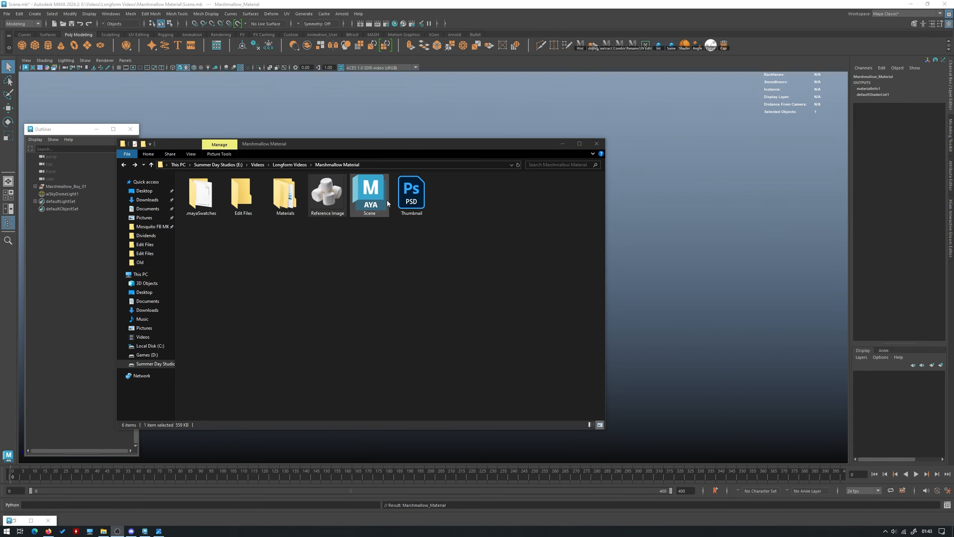
{"action": "left_click", "coordinate": [562, 143]}
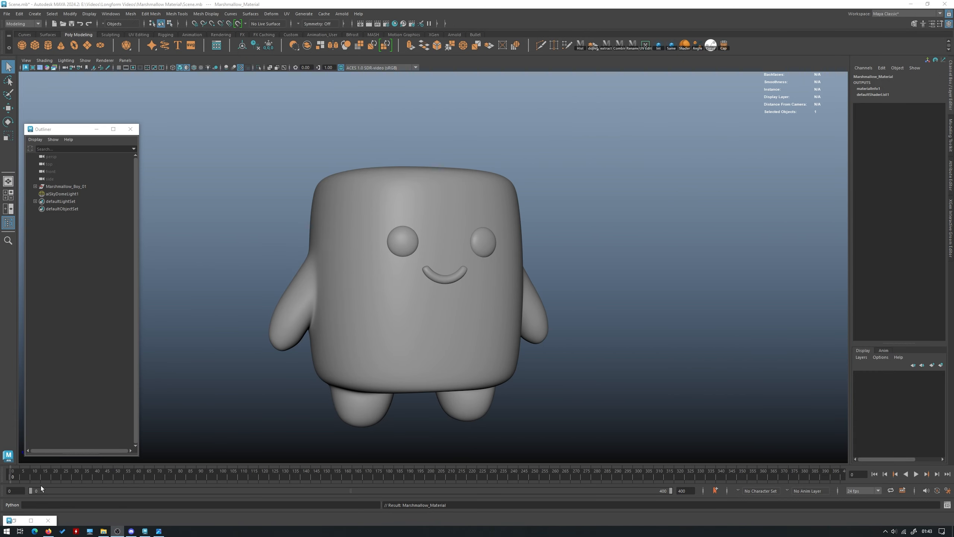
{"action": "left_click", "coordinate": [16, 521]}
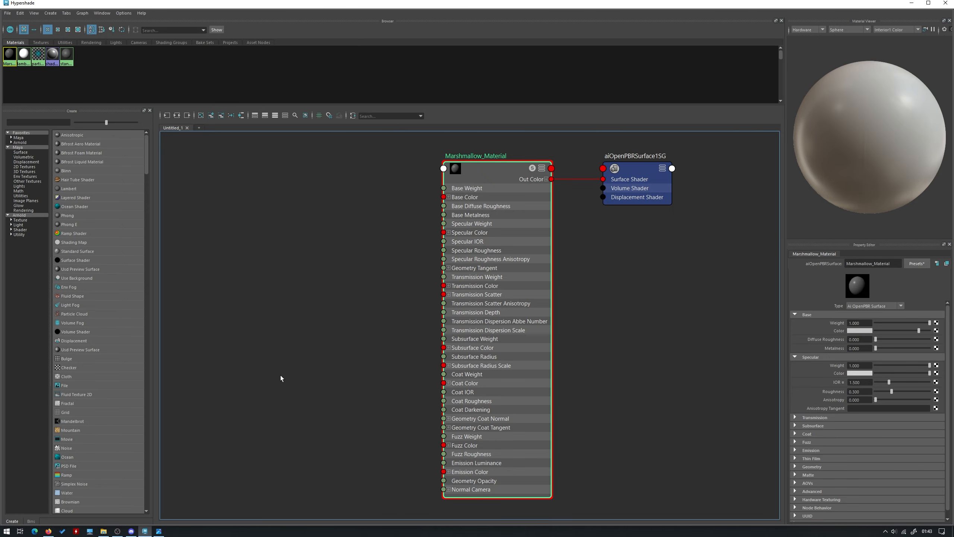
Move the aiOpenPBRSurface1SG node well away from Marshmallow_Material to make room between them.
{"action": "left_click", "coordinate": [224, 375]}
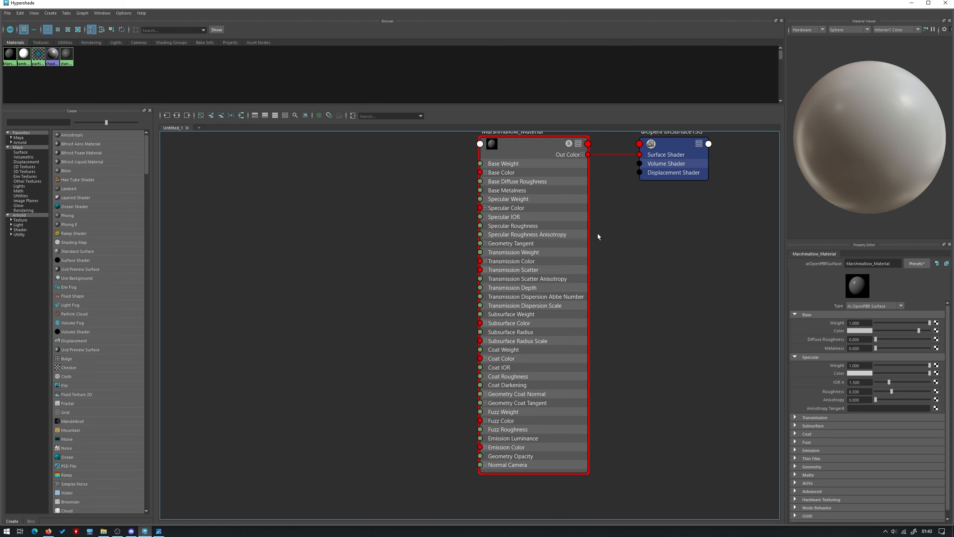
{"action": "middle_click_drag", "start_coordinate": [598, 234], "coordinate": [400, 258], "text": "alt"}
{"action": "left_click_drag", "start_coordinate": [431, 239], "coordinate": [705, 238]}
{"action": "middle_click_drag", "start_coordinate": [650, 272], "coordinate": [575, 270], "text": "alt"}
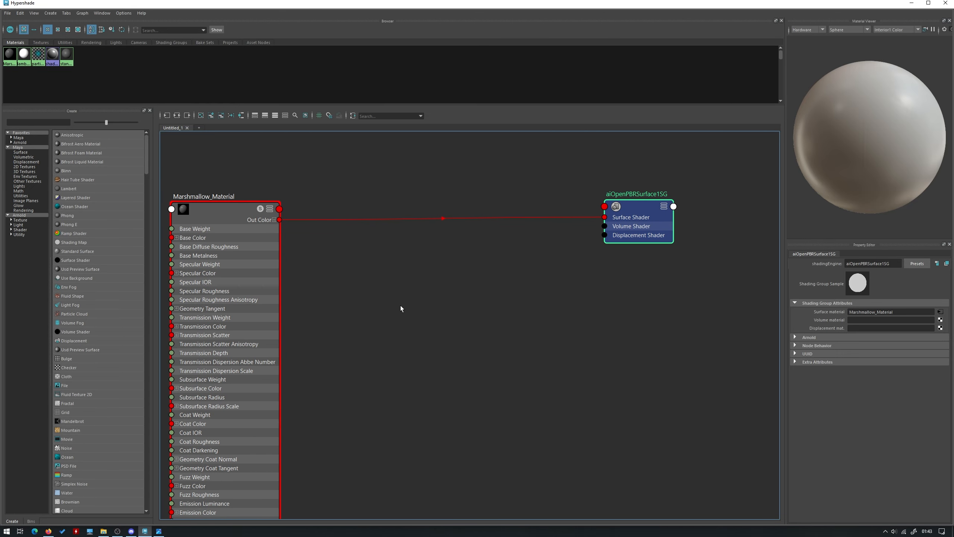
Add a displacementShader node between the two nodes and delete the extra shading group created with it.
{"action": "left_click", "coordinate": [416, 291]}
{"action": "key", "text": "Tab"}
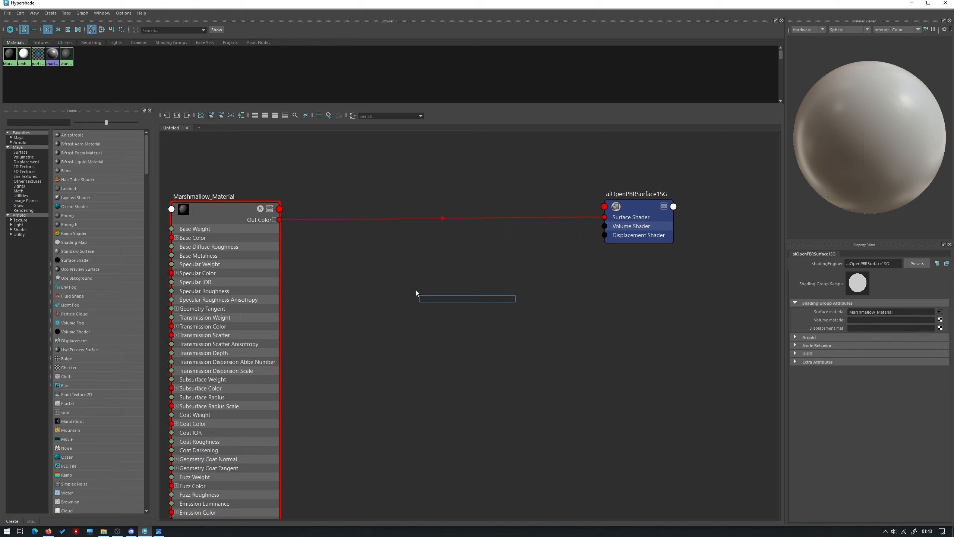
{"action": "type", "text": "displ"}
{"action": "key", "text": "Down"}
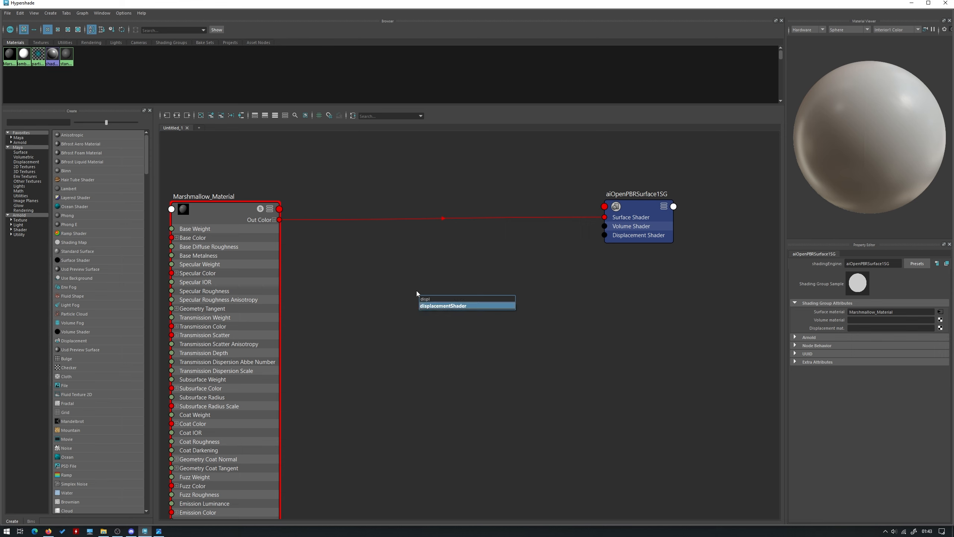
{"action": "key", "text": "Return"}
{"action": "left_click", "coordinate": [553, 316]}
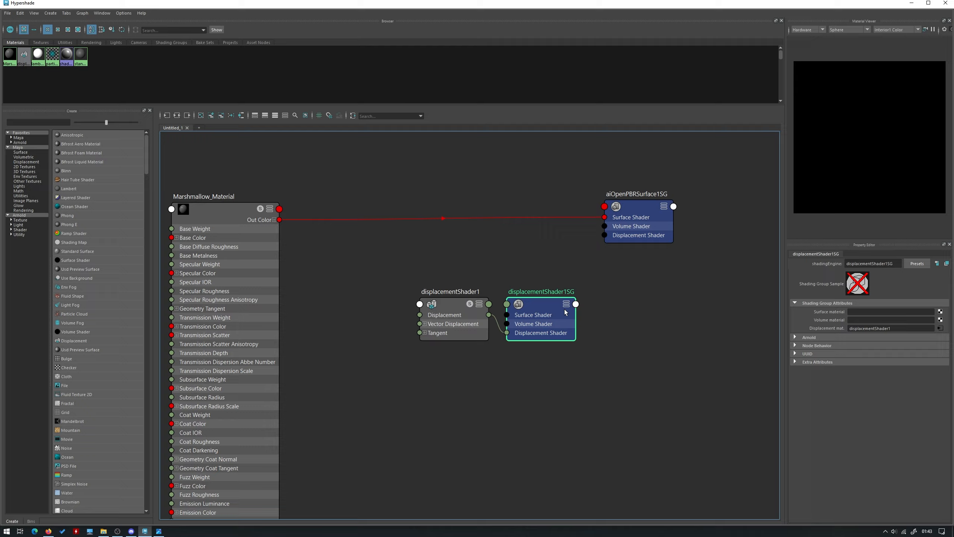
{"action": "key", "text": "Delete"}
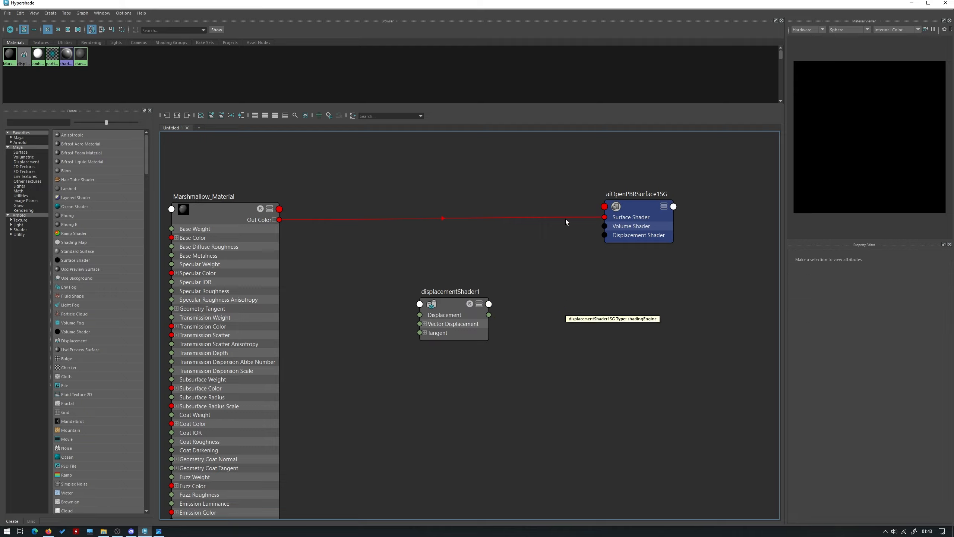
Connect the Displacement output of displacementShader1 to the Displacement Shader input of aiOpenPBRSurface1SG.
{"action": "left_click", "coordinate": [621, 232]}
{"action": "left_click", "coordinate": [243, 257]}
{"action": "left_click", "coordinate": [447, 308]}
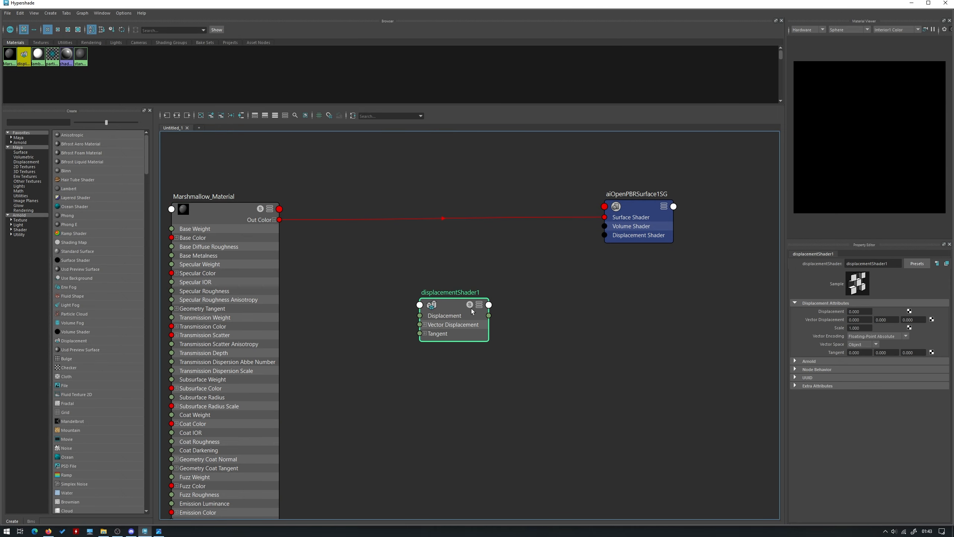
{"action": "left_click_drag", "start_coordinate": [488, 316], "coordinate": [604, 226]}
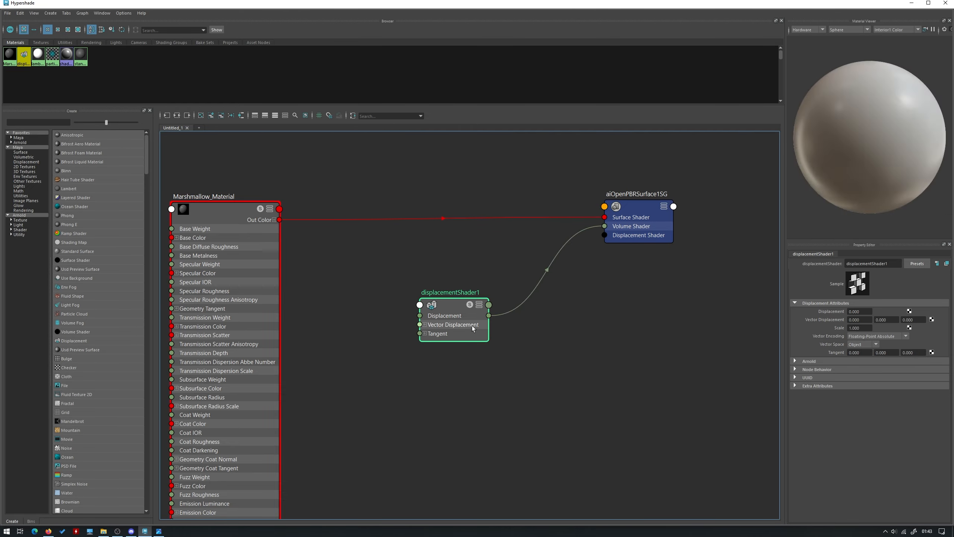
{"action": "key", "text": "ctrl+z"}
{"action": "left_click_drag", "start_coordinate": [489, 315], "coordinate": [617, 234]}
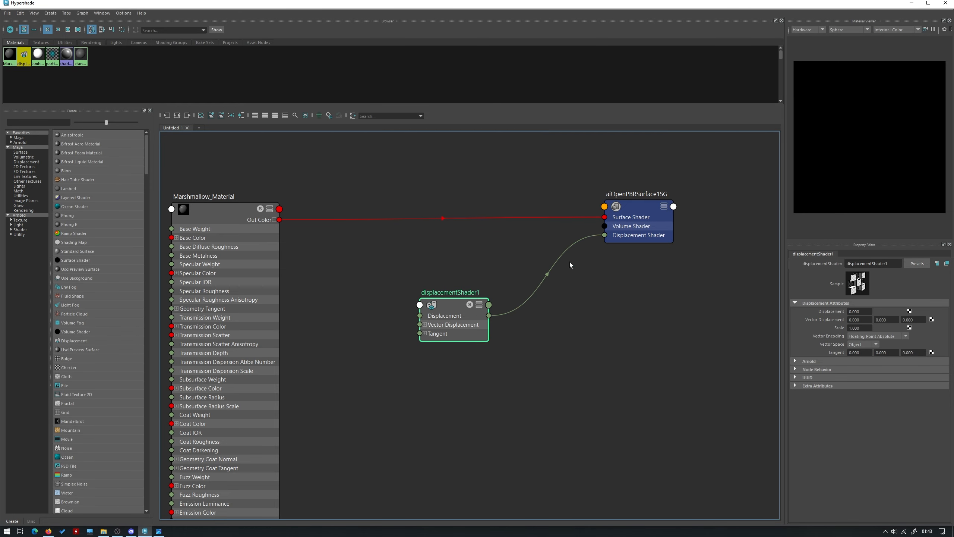
Place displacementShader1 just before aiOpenPBRSurface1SG and shift the shading group farther from the material.
{"action": "left_click_drag", "start_coordinate": [458, 331], "coordinate": [542, 273]}
{"action": "left_click_drag", "start_coordinate": [680, 312], "coordinate": [544, 215]}
{"action": "left_click_drag", "start_coordinate": [639, 227], "coordinate": [708, 230]}
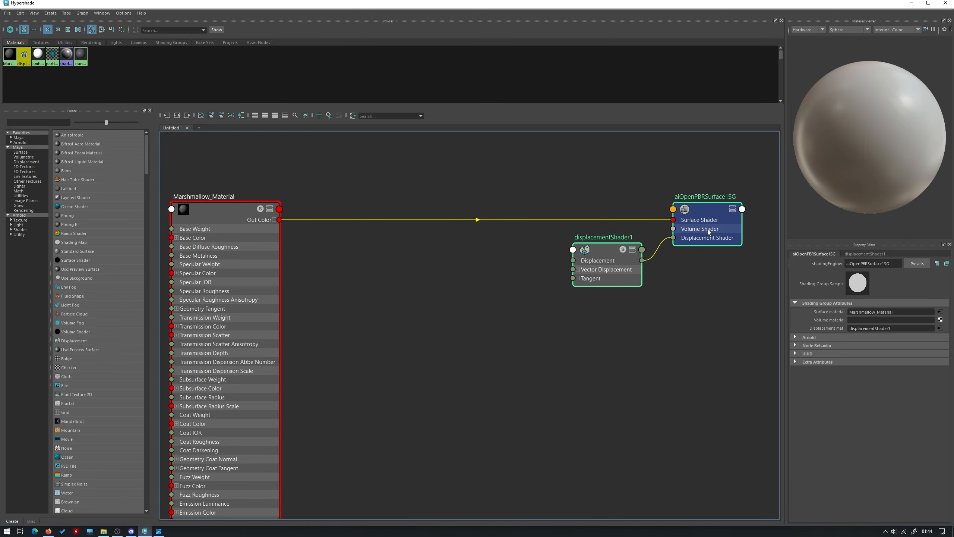
{"action": "left_click", "coordinate": [589, 268]}
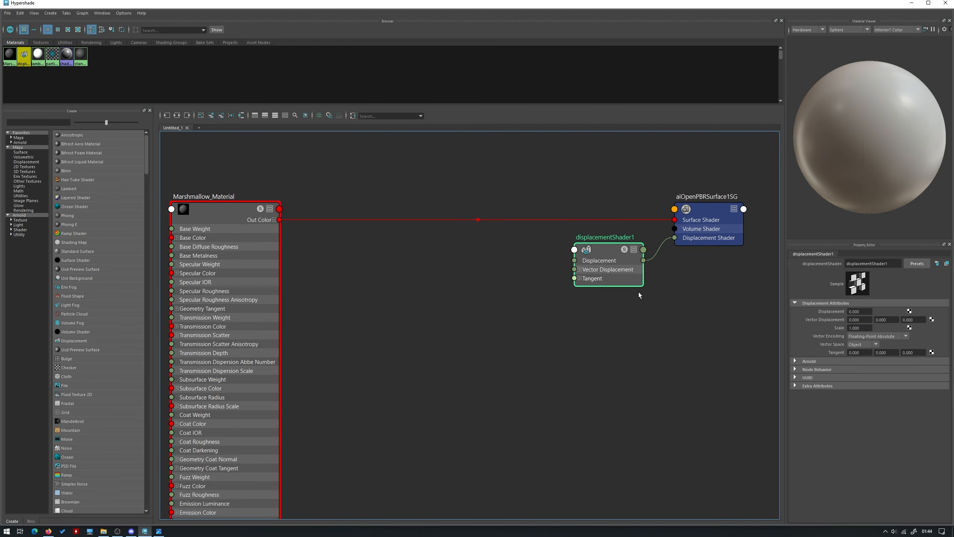
Add a File texture node with its place2dTexture node ahead of displacementShader1, and select the File node.
{"action": "left_click", "coordinate": [439, 292]}
{"action": "key", "text": "Tab"}
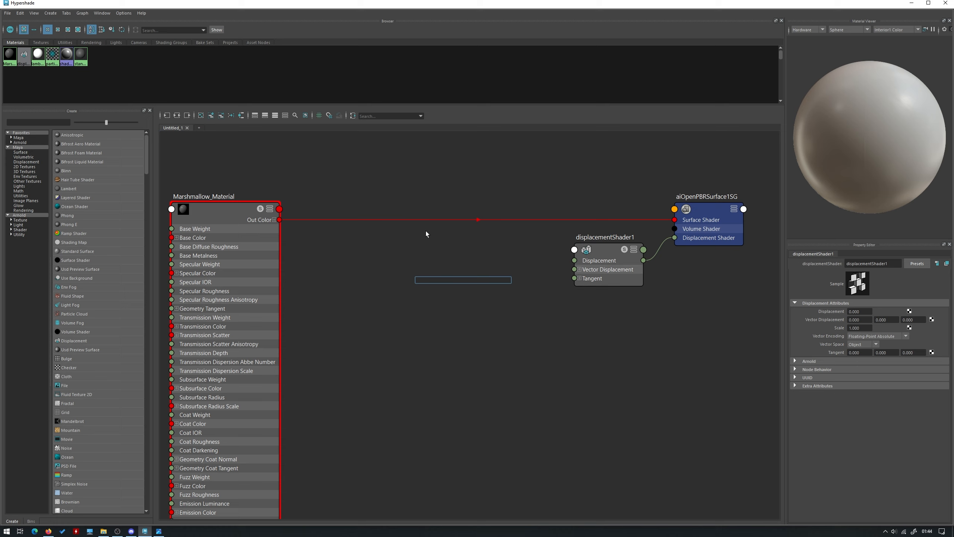
{"action": "type", "text": "fi"}
{"action": "key", "text": "Down"}
{"action": "key", "text": "Down"}
{"action": "key", "text": "Down"}
{"action": "key", "text": "Return"}
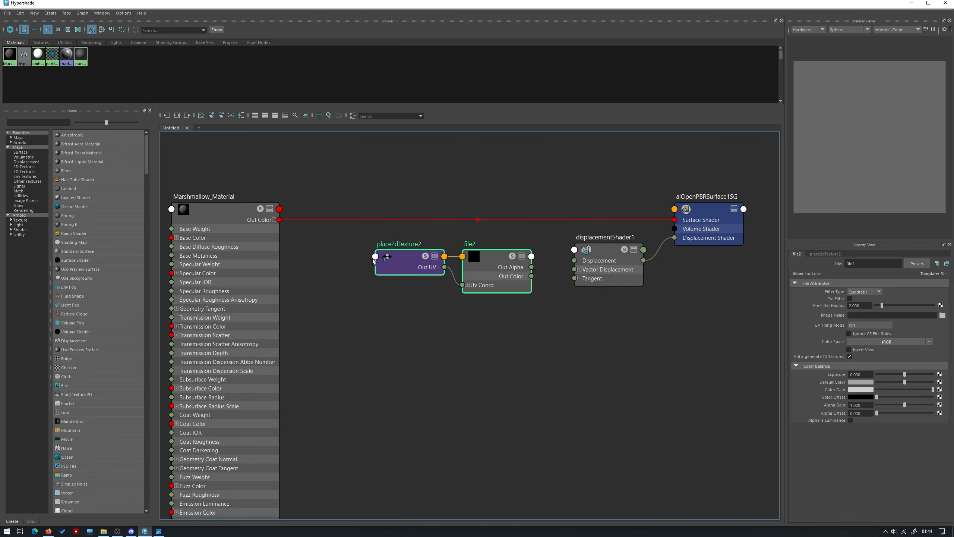
{"action": "left_click_drag", "start_coordinate": [492, 271], "coordinate": [487, 269]}
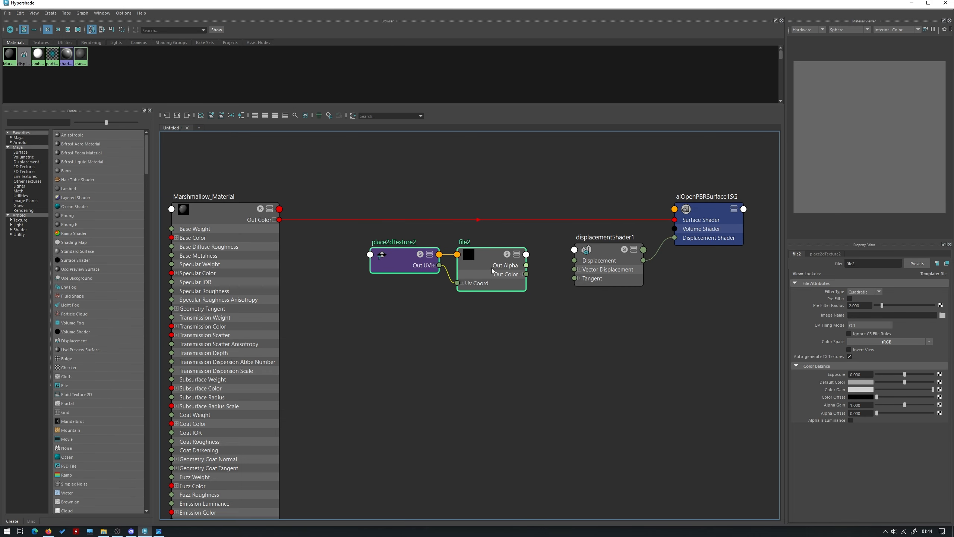
{"action": "left_click", "coordinate": [525, 311]}
{"action": "middle_click_drag", "start_coordinate": [524, 309], "coordinate": [463, 310], "text": "alt"}
{"action": "left_click", "coordinate": [457, 279]}
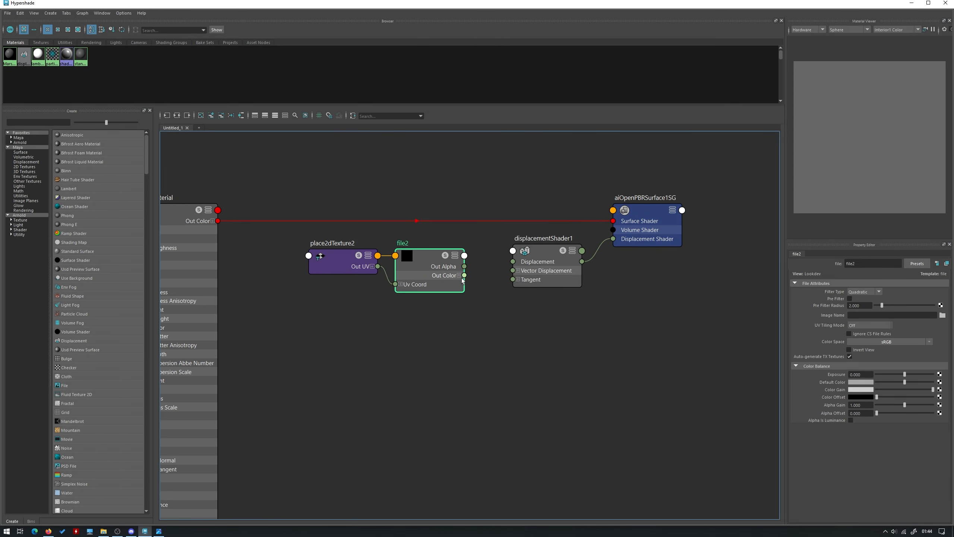
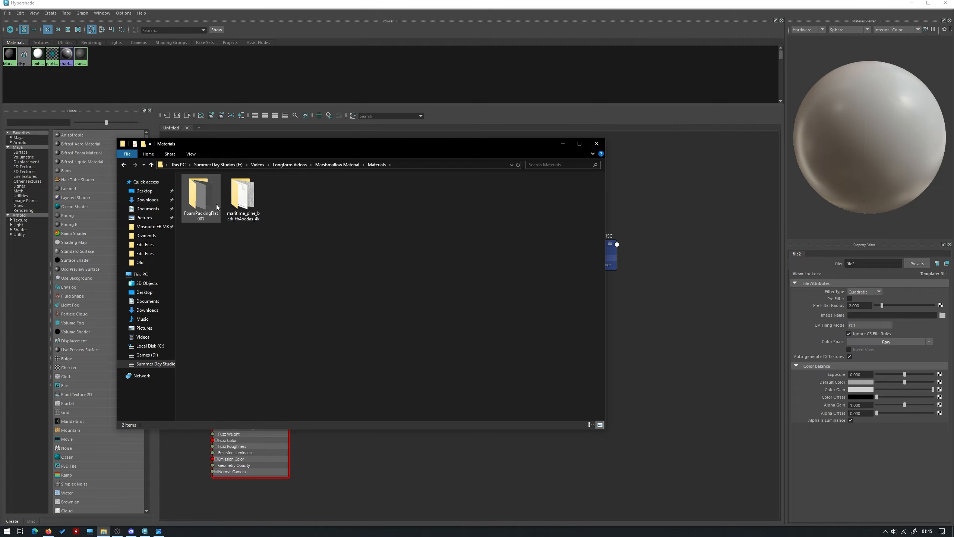
Open the maritime_pine_bark_th4oedas_4k folder, inspect the Maritime Pine Bark AO texture, and close the image.
{"action": "double_click", "coordinate": [243, 198]}
{"action": "left_click", "coordinate": [202, 196]}
{"action": "double_click", "coordinate": [203, 196]}
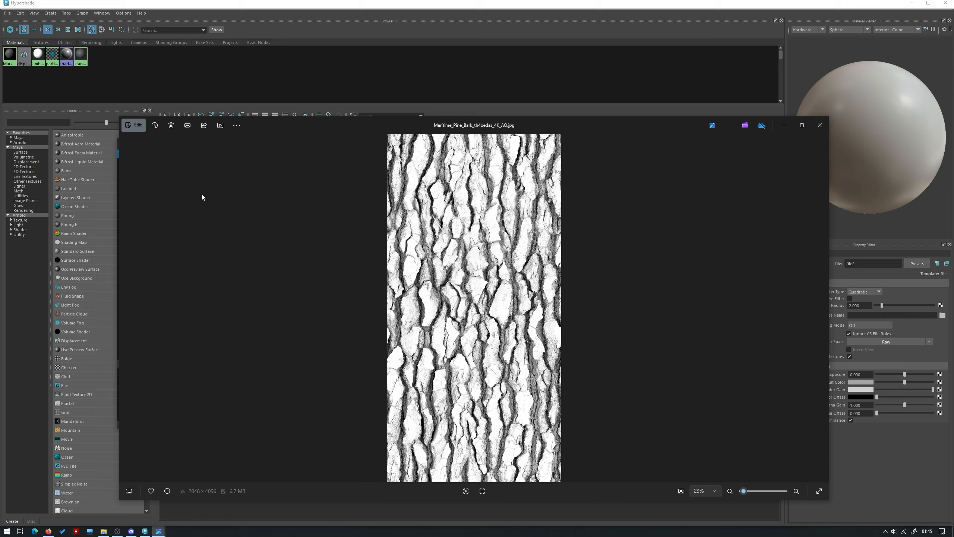
{"action": "left_click", "coordinate": [803, 125]}
{"action": "scroll", "coordinate": [525, 183], "scroll_direction": "up", "scroll_amount": 5}
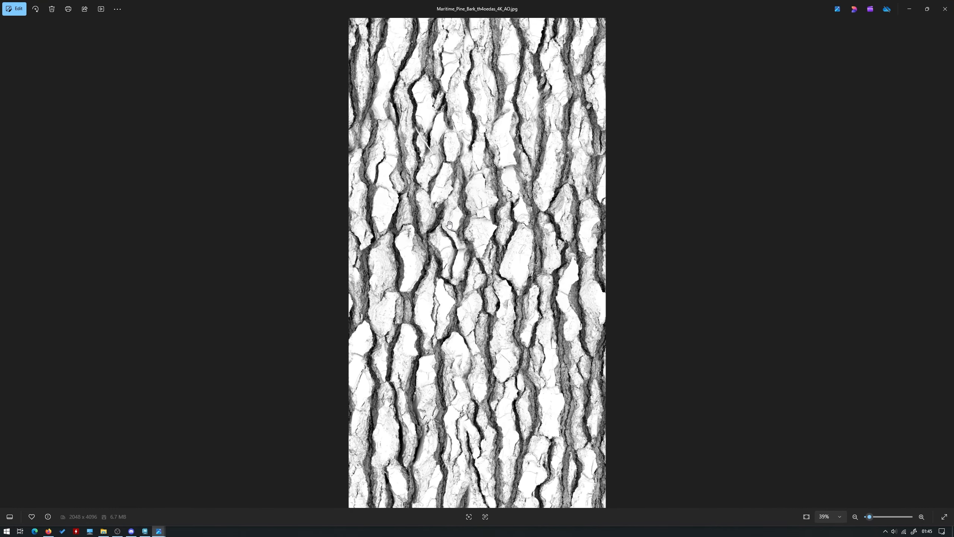
{"action": "scroll", "coordinate": [526, 184], "scroll_direction": "down", "scroll_amount": 5}
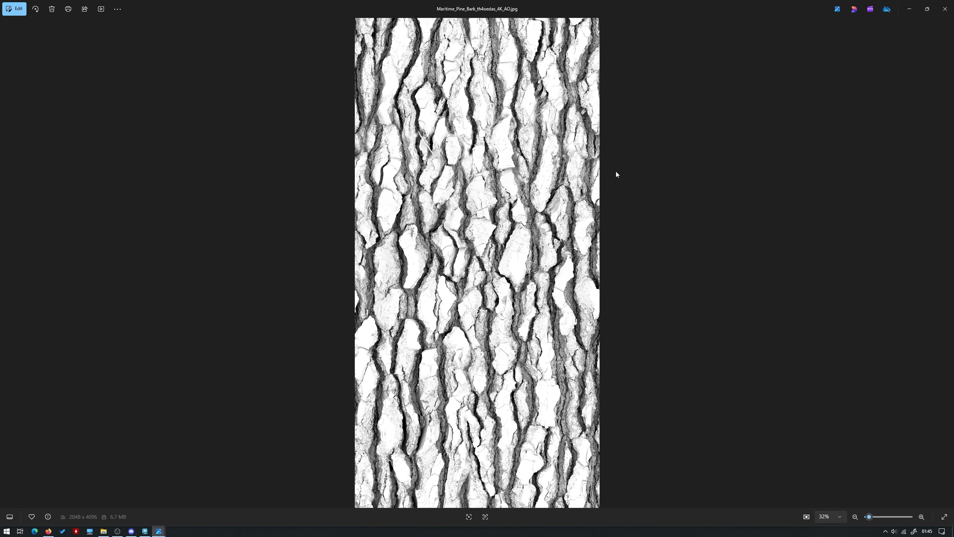
{"action": "left_click", "coordinate": [945, 8]}
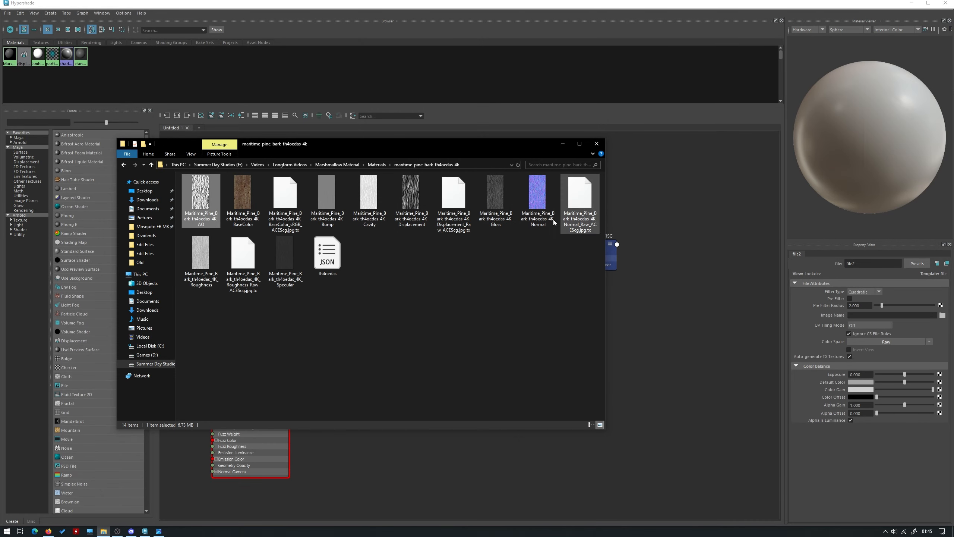
Copy the path of the maritime_pine_bark_th4oedas_4k texture folder.
{"action": "left_click", "coordinate": [493, 166]}
{"action": "key", "text": "ctrl+c"}
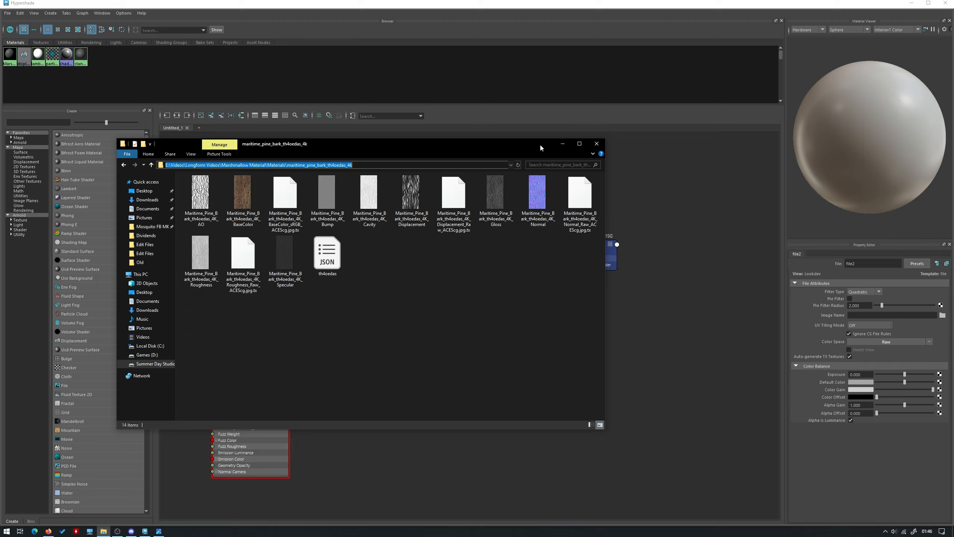
Load Maritime_Pine_Bark_th4oedas_4K_Displacement.jpg into the file2 texture node from the copied folder path.
{"action": "left_click", "coordinate": [562, 144]}
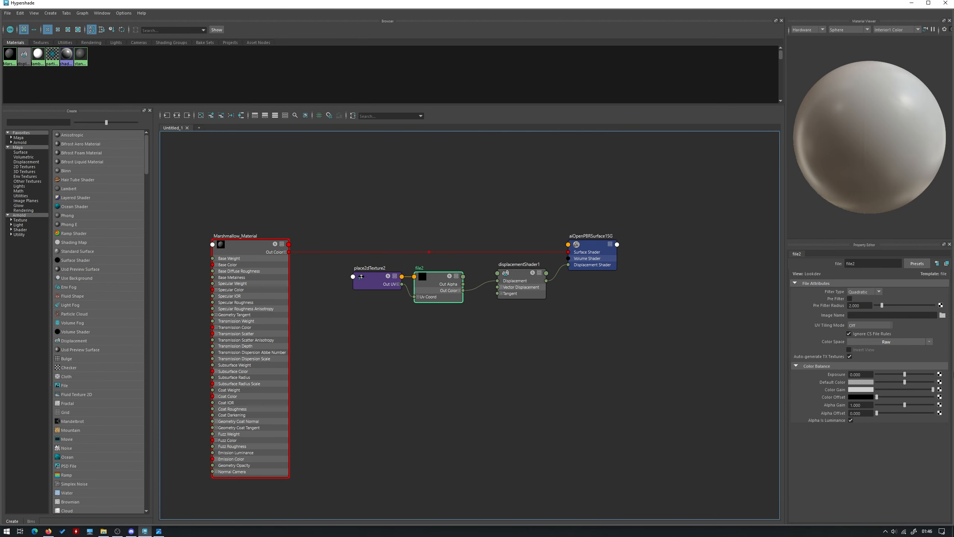
{"action": "left_click", "coordinate": [943, 315]}
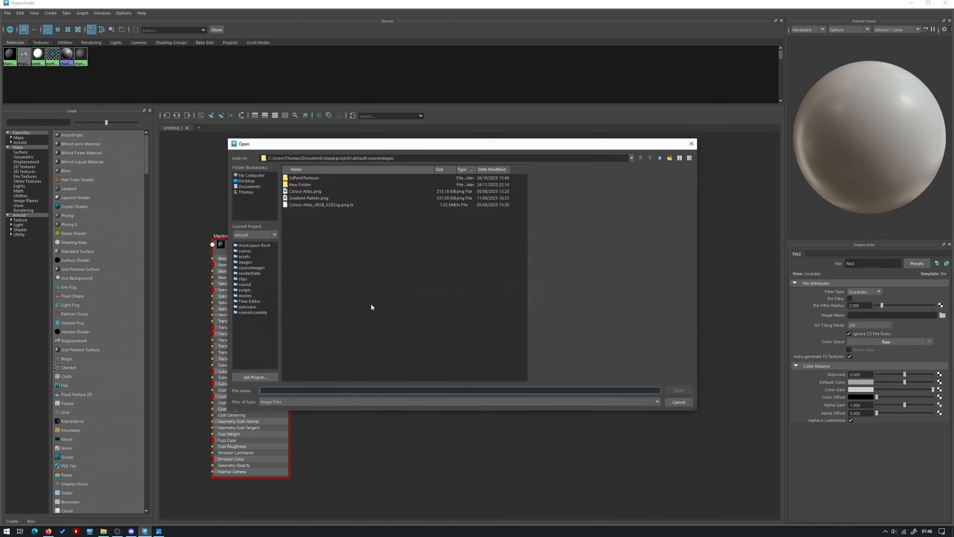
{"action": "triple_click", "coordinate": [467, 158]}
{"action": "key", "text": "ctrl+v"}
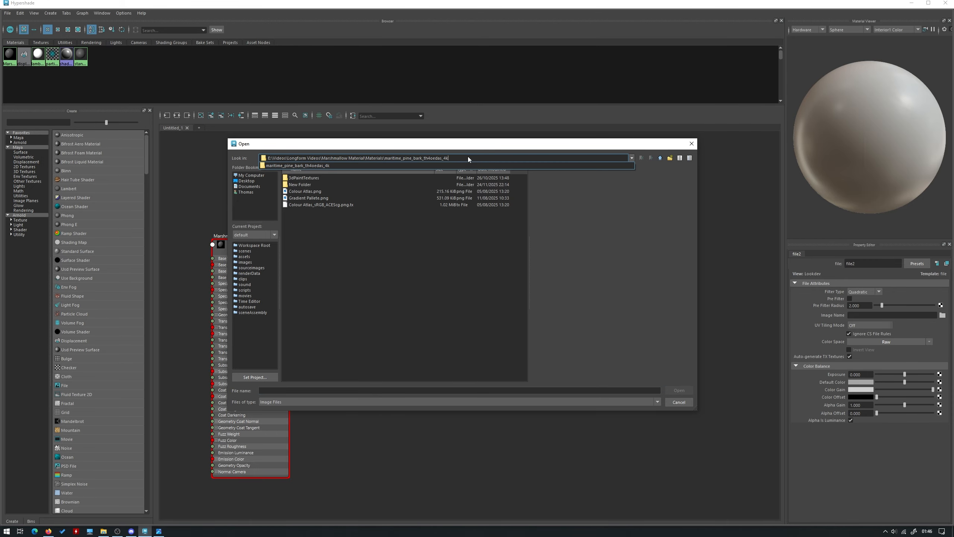
{"action": "key", "text": "Return"}
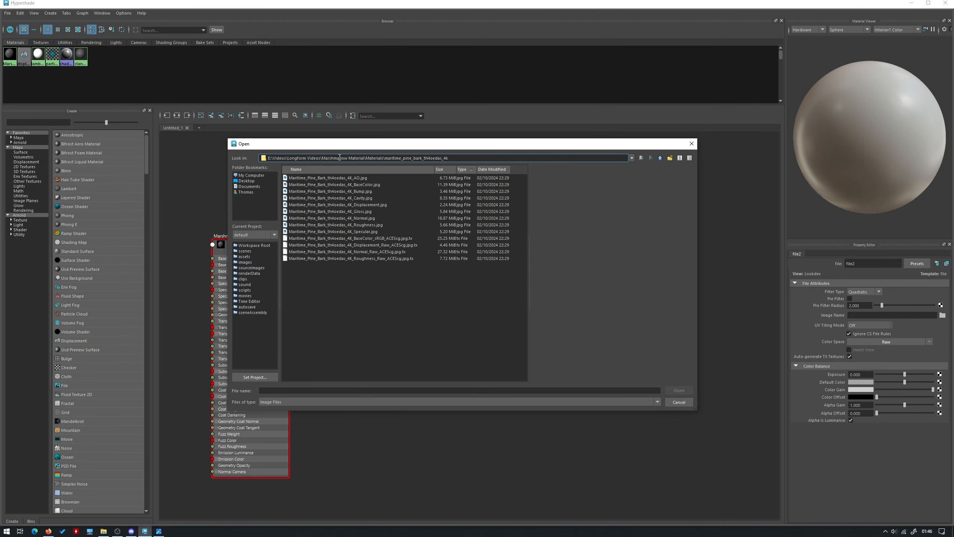
{"action": "left_click", "coordinate": [372, 204]}
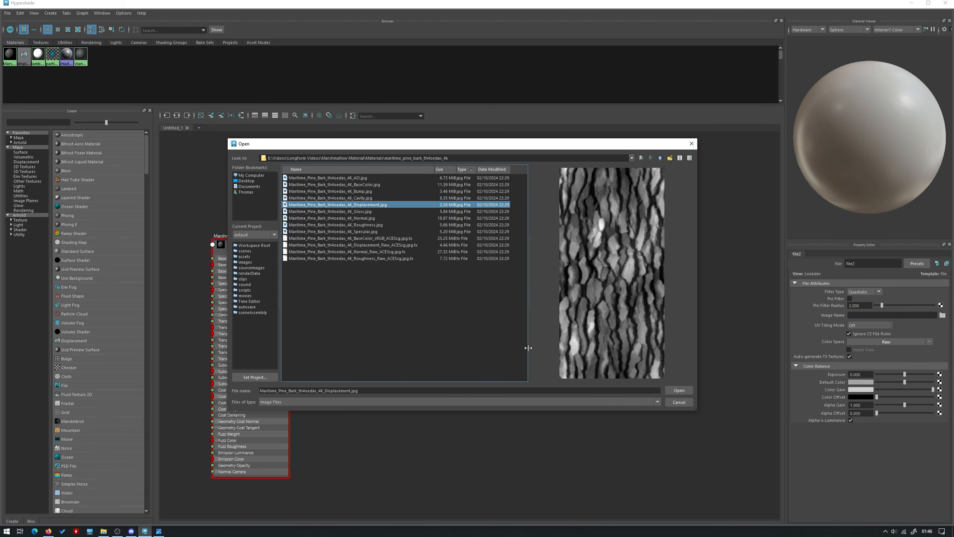
{"action": "left_click", "coordinate": [673, 391]}
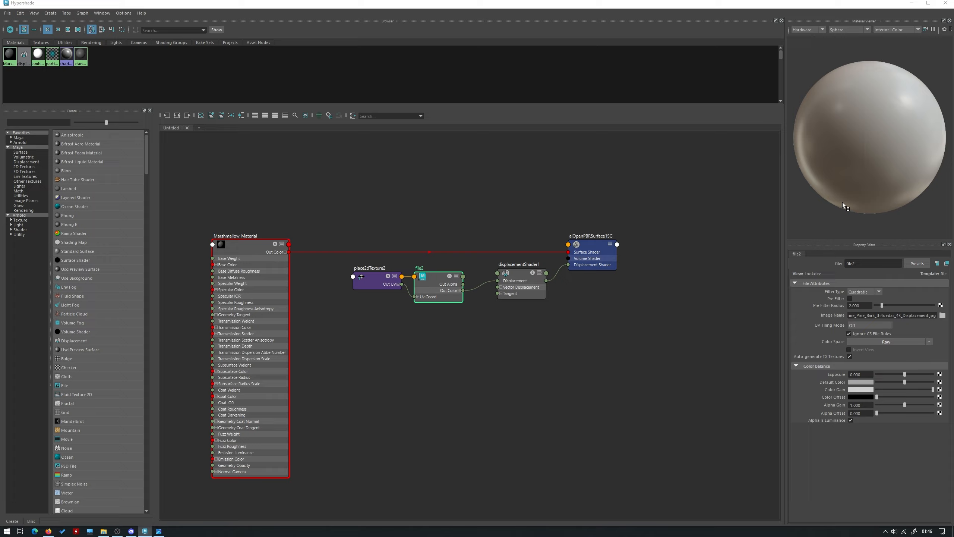
Set the marshmallow body mesh's Arnold subdivision to catclark with 3 iterations.
{"action": "left_click", "coordinate": [919, 3]}
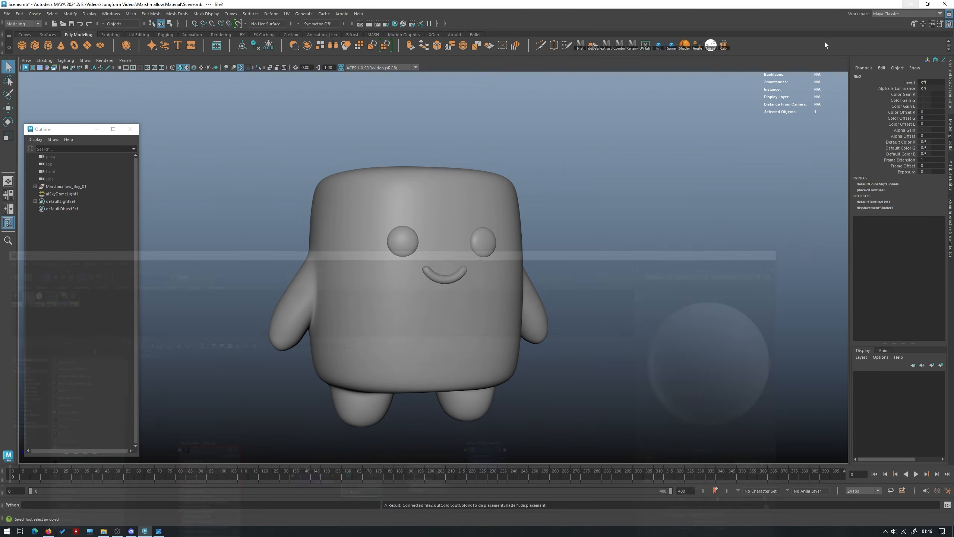
{"action": "left_click", "coordinate": [416, 204]}
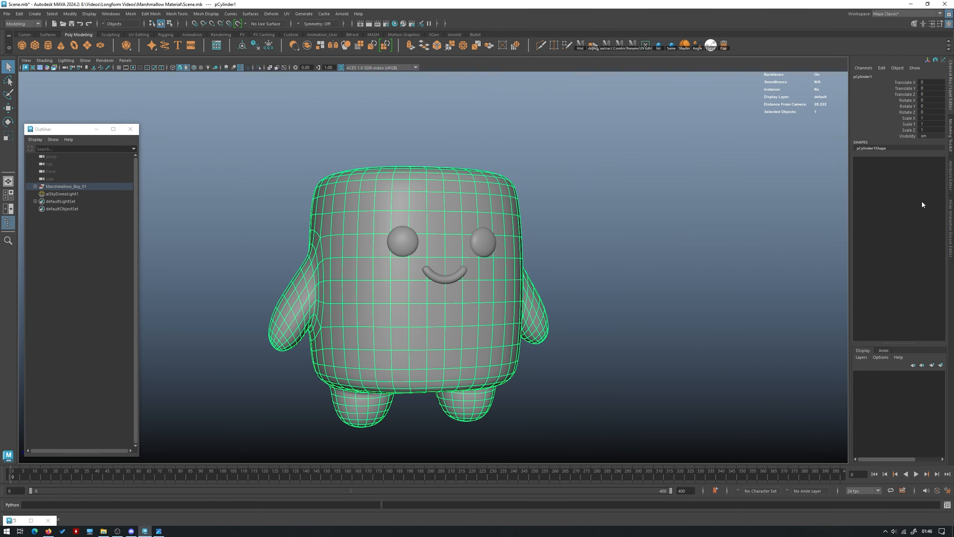
{"action": "left_click", "coordinate": [953, 175]}
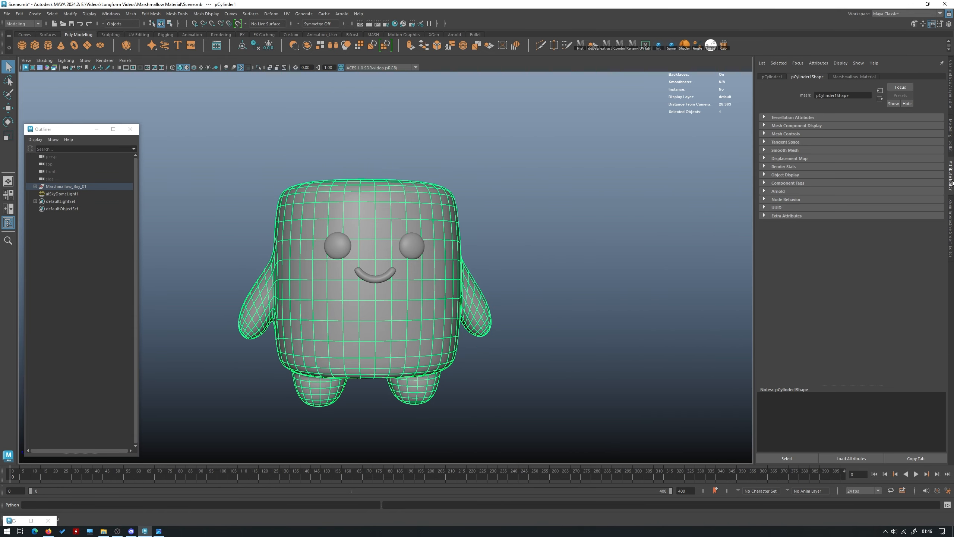
{"action": "left_click", "coordinate": [784, 191]}
{"action": "scroll", "coordinate": [854, 243], "scroll_direction": "down", "scroll_amount": 3}
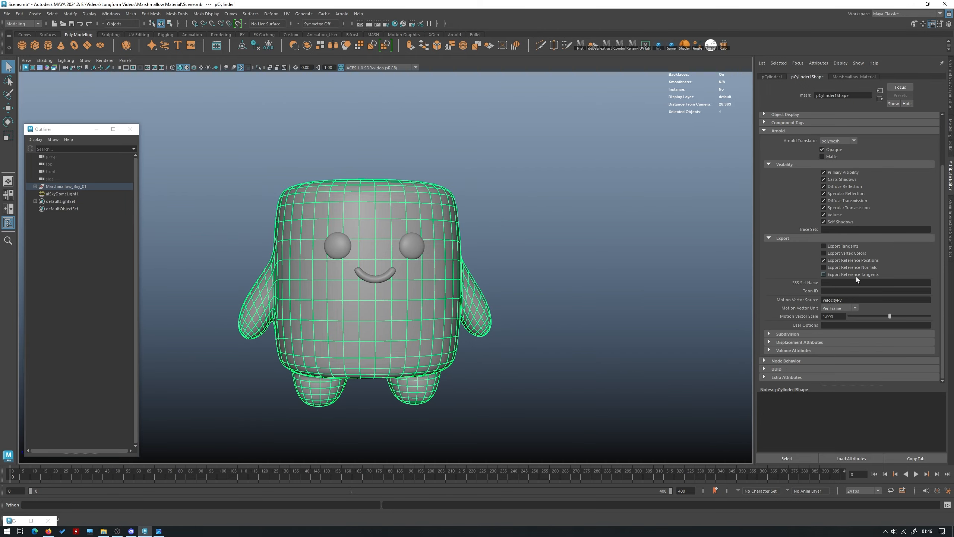
{"action": "left_click", "coordinate": [800, 333]}
{"action": "scroll", "coordinate": [834, 278], "scroll_direction": "down", "scroll_amount": 3}
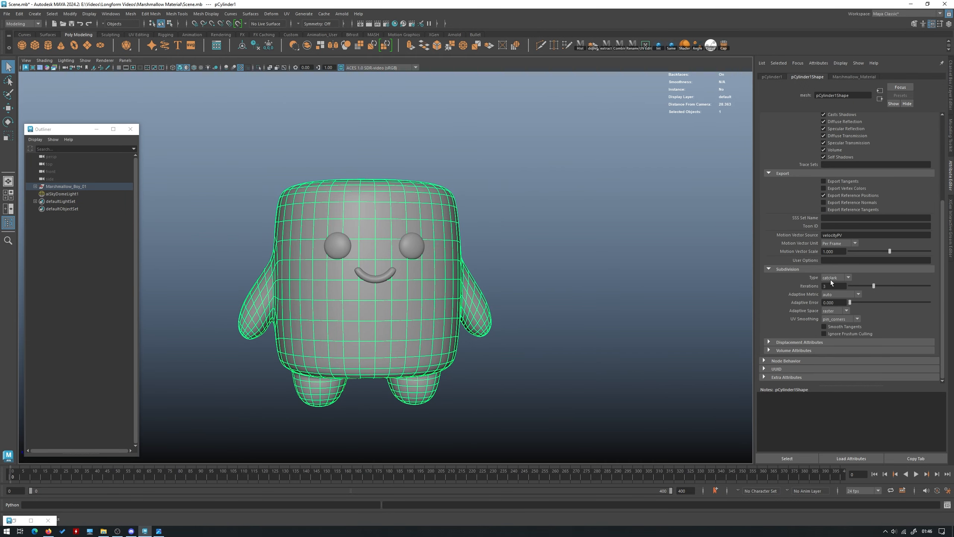
{"action": "left_click", "coordinate": [835, 292]}
{"action": "left_click", "coordinate": [837, 285]}
{"action": "key", "text": "Return"}
Turn off the body mesh's smooth preview and examine its wireframe density from the front and sides.
{"action": "left_click_drag", "start_coordinate": [495, 245], "coordinate": [467, 245], "text": "alt"}
{"action": "right_click_drag", "start_coordinate": [467, 245], "coordinate": [522, 273], "text": "alt"}
{"action": "left_click_drag", "start_coordinate": [522, 273], "coordinate": [558, 283], "text": "alt"}
{"action": "key", "text": "1"}
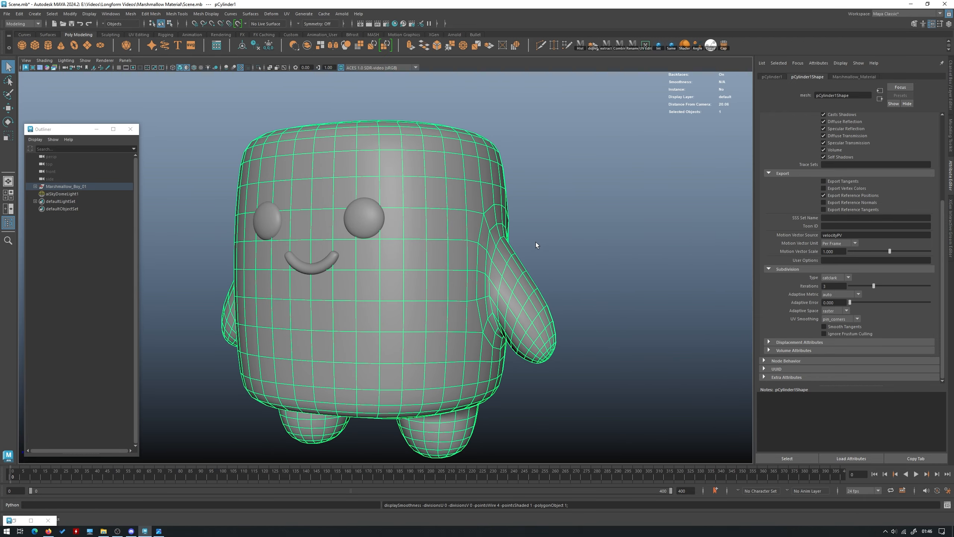
{"action": "left_click_drag", "start_coordinate": [535, 241], "coordinate": [469, 223], "text": "alt"}
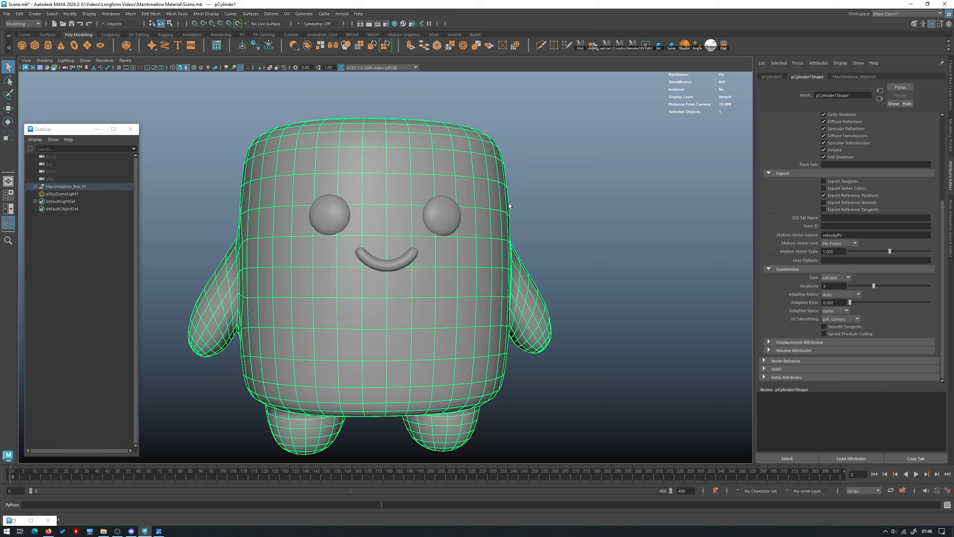
{"action": "left_click_drag", "start_coordinate": [531, 200], "coordinate": [513, 144], "text": "alt"}
{"action": "left_click_drag", "start_coordinate": [478, 212], "coordinate": [468, 174], "text": "alt"}
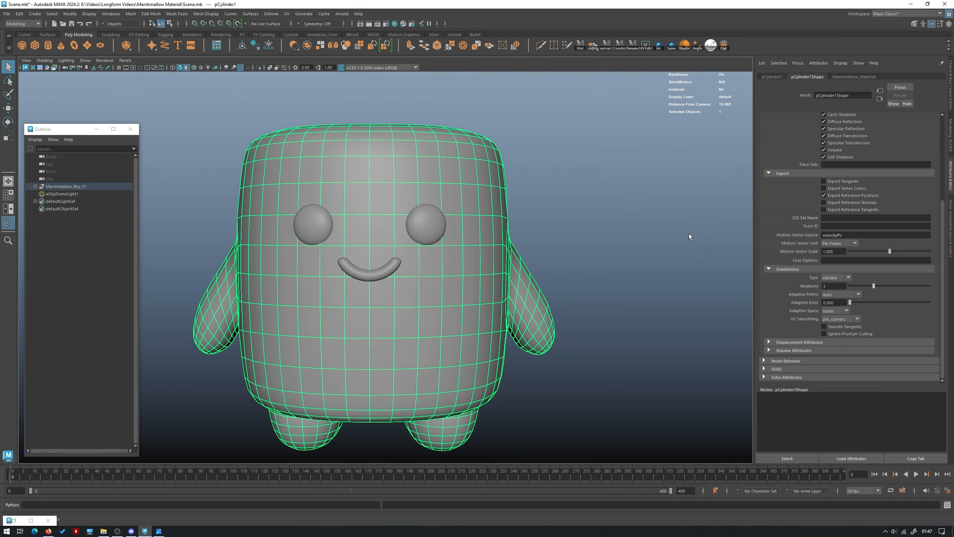
{"action": "left_click_drag", "start_coordinate": [471, 167], "coordinate": [406, 202], "text": "alt"}
{"action": "left_click_drag", "start_coordinate": [453, 179], "coordinate": [419, 208], "text": "alt"}
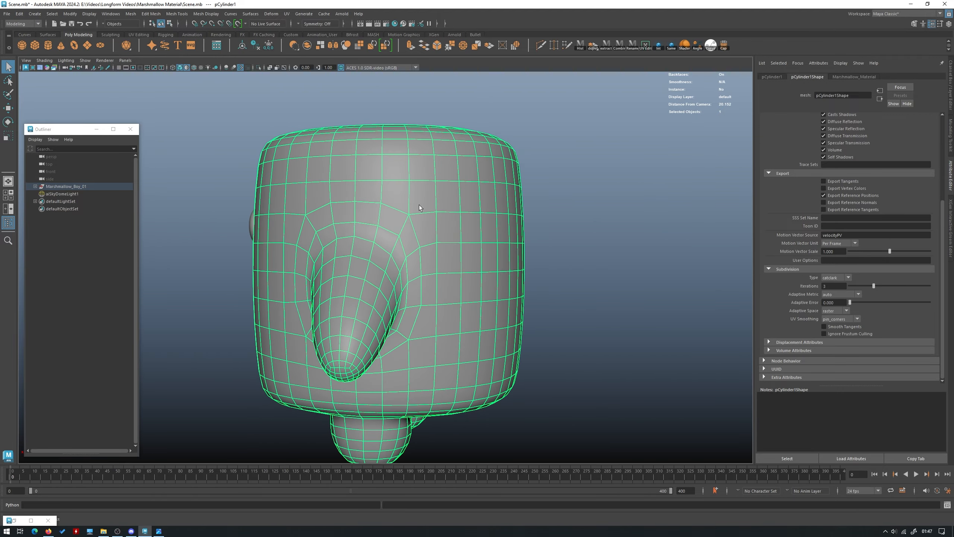
{"action": "left_click_drag", "start_coordinate": [467, 150], "coordinate": [424, 210], "text": "alt"}
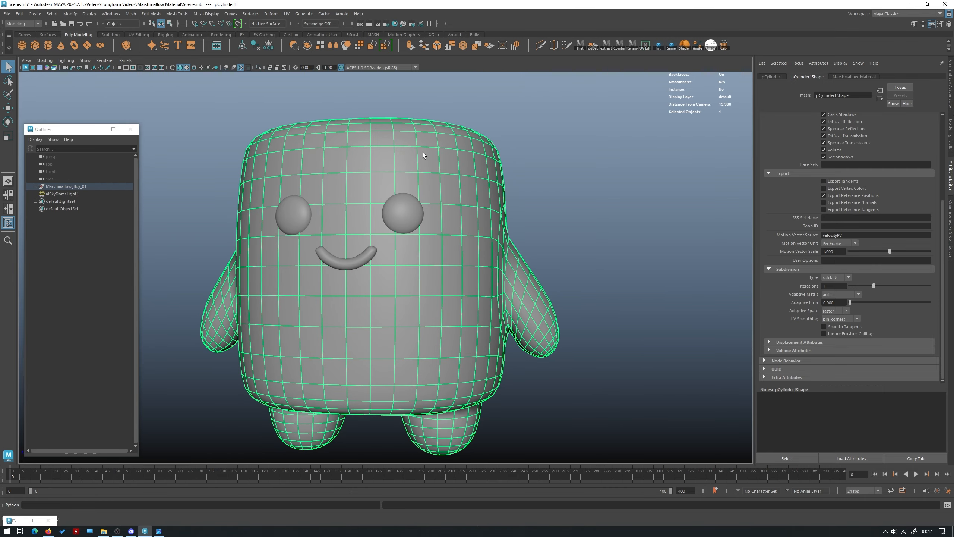
{"action": "left_click_drag", "start_coordinate": [422, 153], "coordinate": [493, 200], "text": "alt"}
Try smoothing the body mesh with 1 division level and undo the operation.
{"action": "right_click_drag", "start_coordinate": [469, 183], "coordinate": [456, 225], "text": "shift"}
{"action": "left_click_drag", "start_coordinate": [474, 235], "coordinate": [480, 237], "text": "alt"}
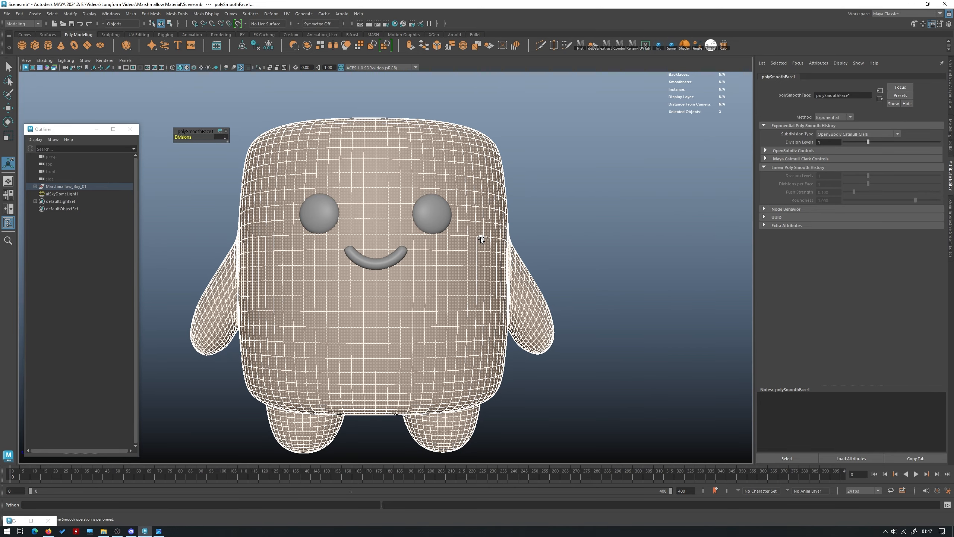
{"action": "key", "text": "ctrl+z"}
Inspect the bark displacement on the character in the Arnold viewport render, and switch the viewport back to Viewport 2.0.
{"action": "left_click_drag", "start_coordinate": [634, 215], "coordinate": [624, 215], "text": "alt"}
{"action": "left_click", "coordinate": [542, 150]}
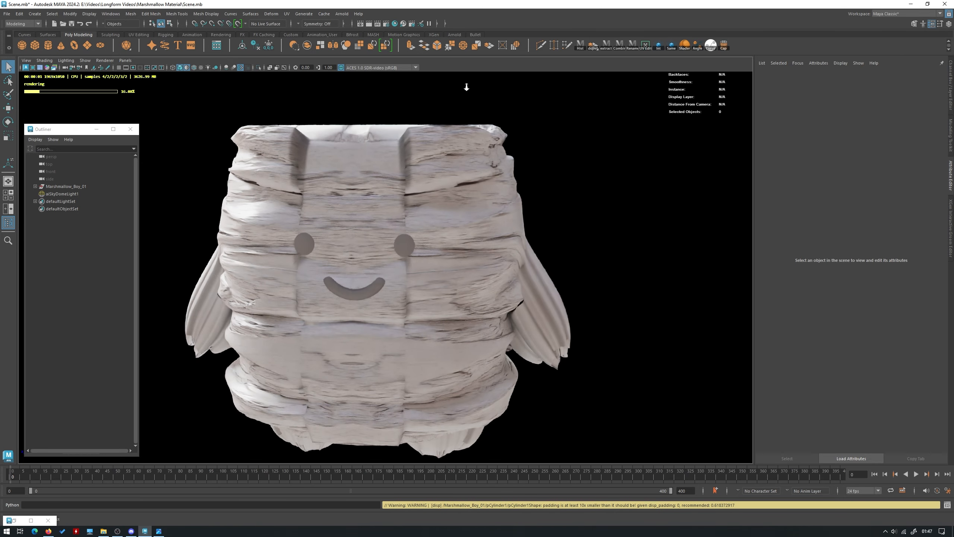
{"action": "left_click_drag", "start_coordinate": [382, 111], "coordinate": [441, 135], "text": "alt"}
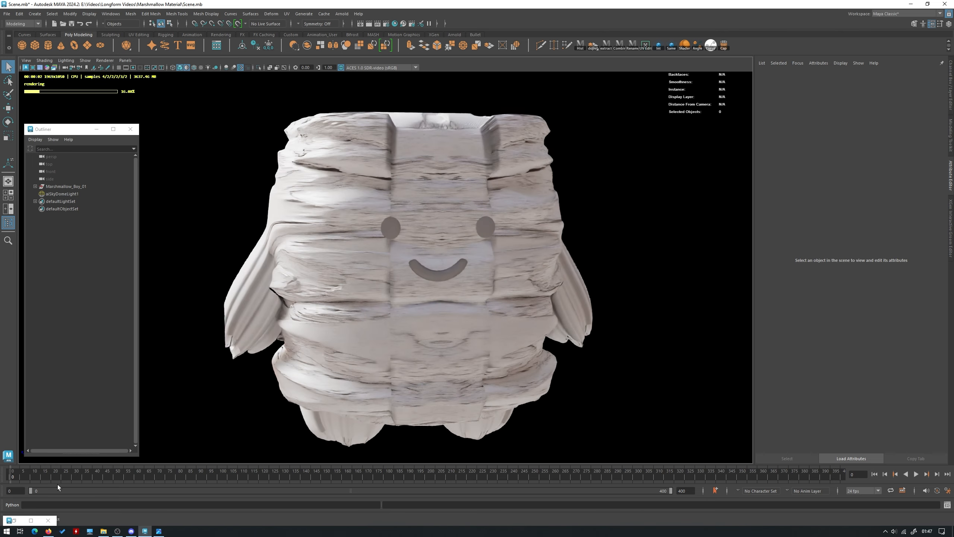
{"action": "left_click_drag", "start_coordinate": [371, 191], "coordinate": [421, 211], "text": "alt"}
{"action": "left_click", "coordinate": [470, 203]}
{"action": "left_click", "coordinate": [663, 185]}
{"action": "left_click_drag", "start_coordinate": [663, 185], "coordinate": [315, 138], "text": "alt"}
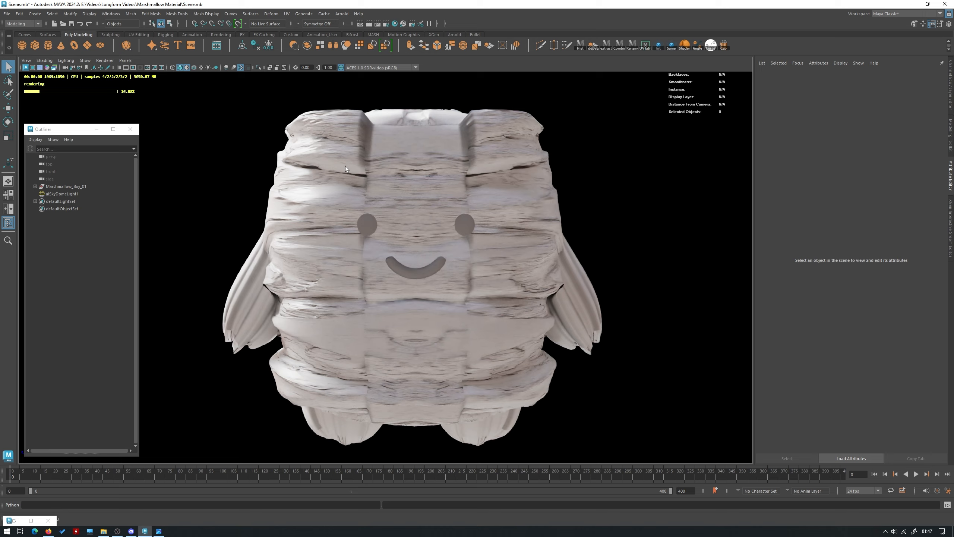
{"action": "left_click", "coordinate": [108, 62]}
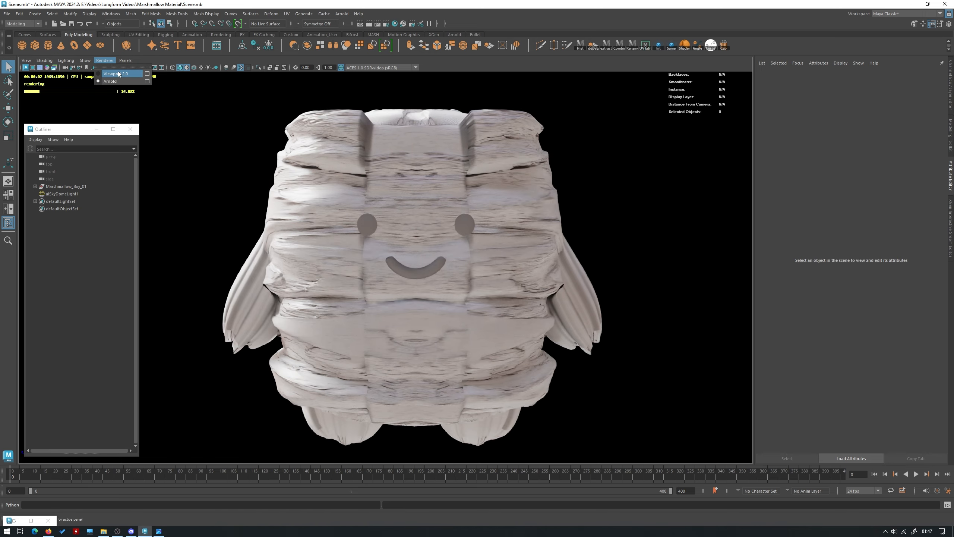
{"action": "left_click", "coordinate": [112, 72]}
Disconnect file2 from displacementShader1 in Hypershade and move it with place2dTexture2 away from the shader to free space between them.
{"action": "left_click", "coordinate": [27, 519]}
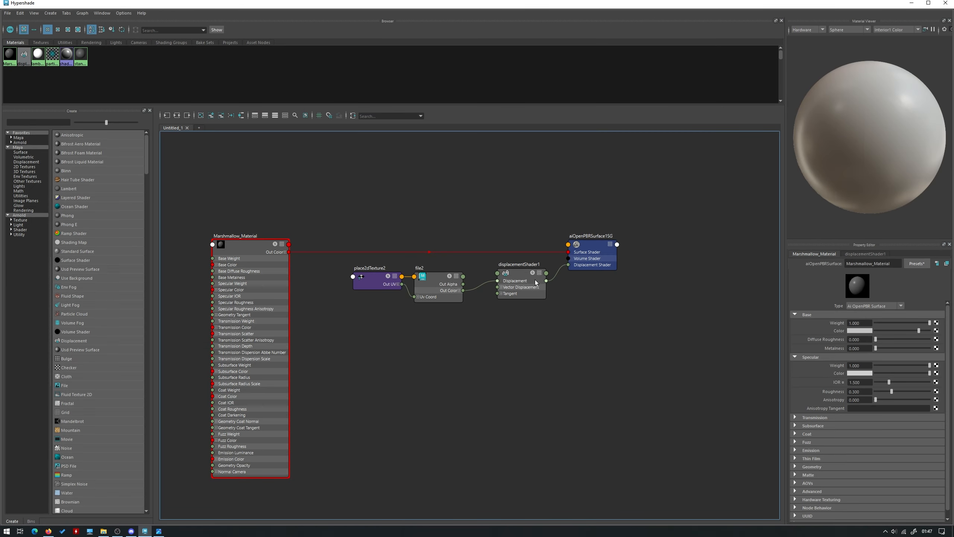
{"action": "left_click_drag", "start_coordinate": [455, 342], "coordinate": [345, 253]}
{"action": "left_click_drag", "start_coordinate": [447, 331], "coordinate": [351, 286]}
{"action": "left_click", "coordinate": [444, 304]}
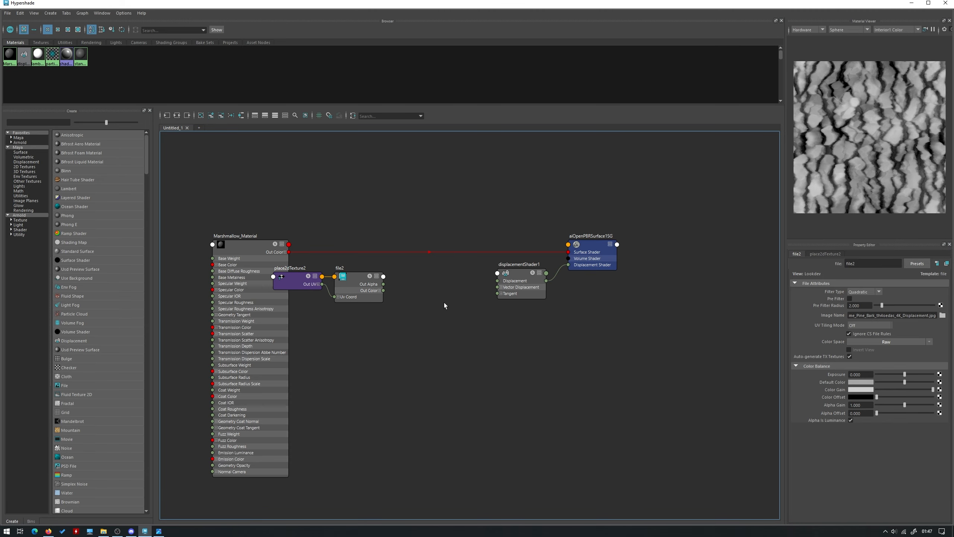
Add an aiTriplanar node and place it between file2 and displacementShader1.
{"action": "key", "text": "Tab"}
{"action": "type", "text": "aitr"}
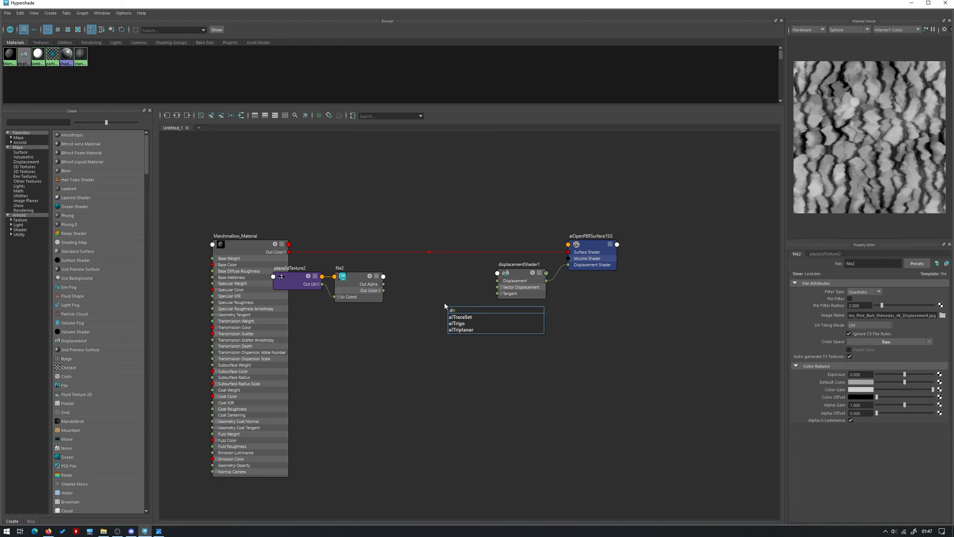
{"action": "key", "text": "Down"}
{"action": "key", "text": "Down"}
{"action": "key", "text": "Down"}
{"action": "key", "text": "Return"}
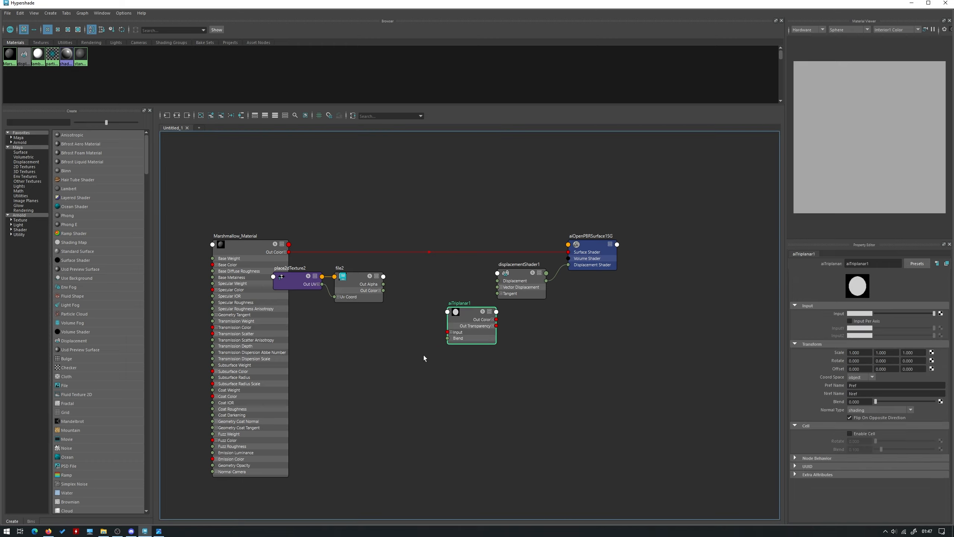
{"action": "left_click_drag", "start_coordinate": [467, 331], "coordinate": [447, 299]}
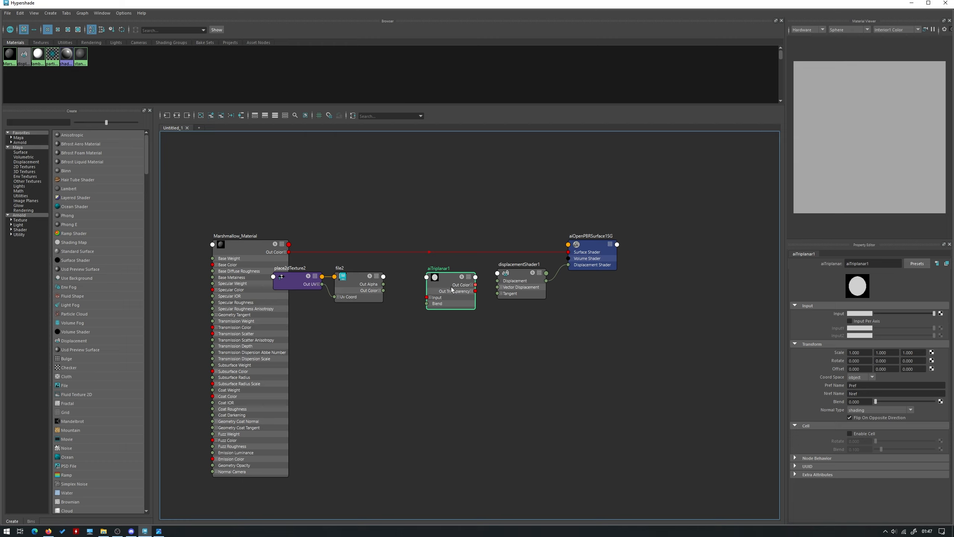
Connect file2's Out Color to aiTriplanar1's Input, and aiTriplanar1's Out Color R to displacementShader1's Displacement.
{"action": "left_click_drag", "start_coordinate": [351, 330], "coordinate": [383, 297]}
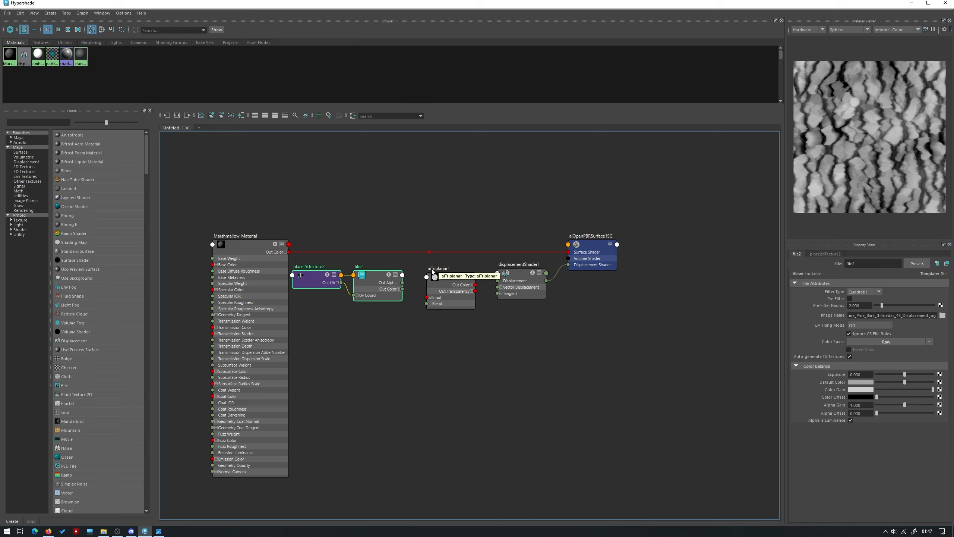
{"action": "left_click", "coordinate": [436, 299]}
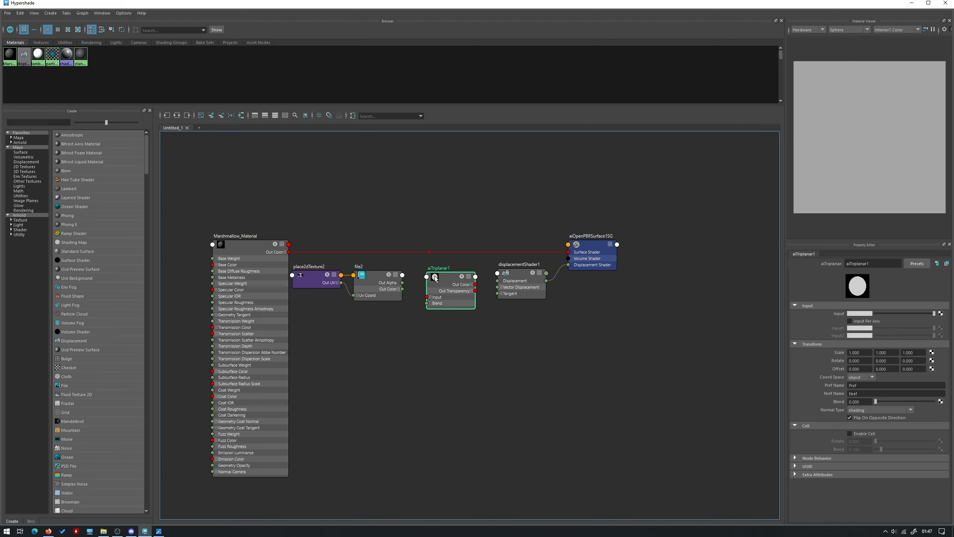
{"action": "left_click", "coordinate": [399, 289]}
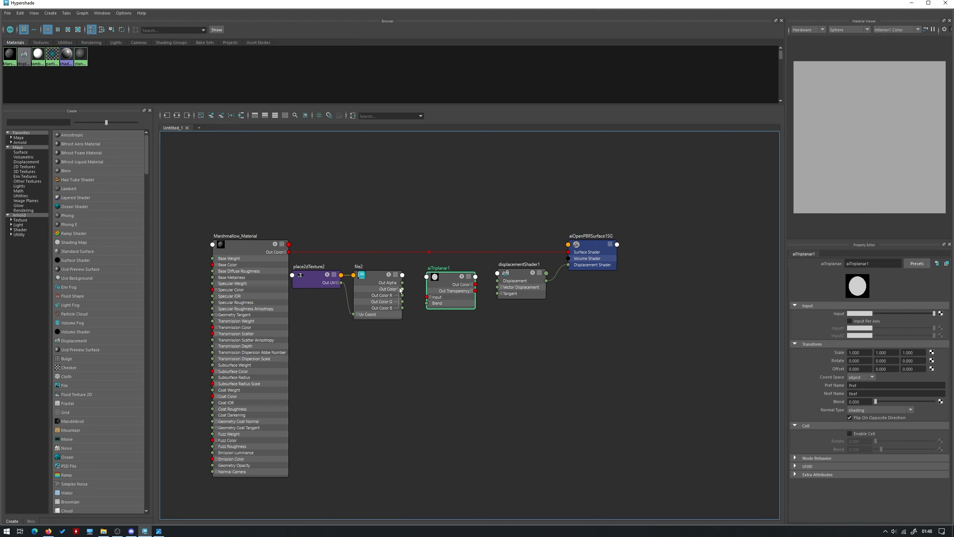
{"action": "left_click_drag", "start_coordinate": [402, 288], "coordinate": [498, 281]}
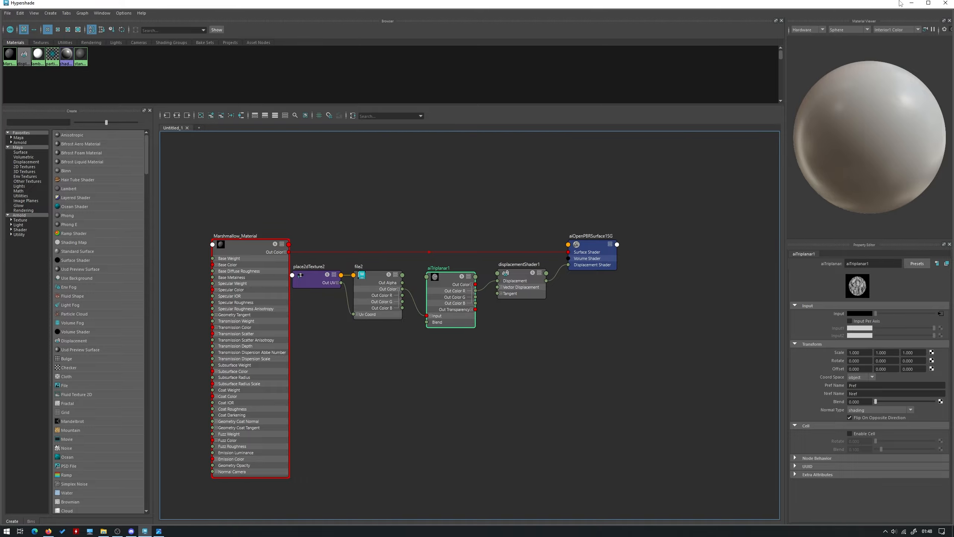
Set aiTriplanar1's Blend to 1.000 and inspect the displaced character from several angles in the Arnold viewport.
{"action": "left_click", "coordinate": [912, 3]}
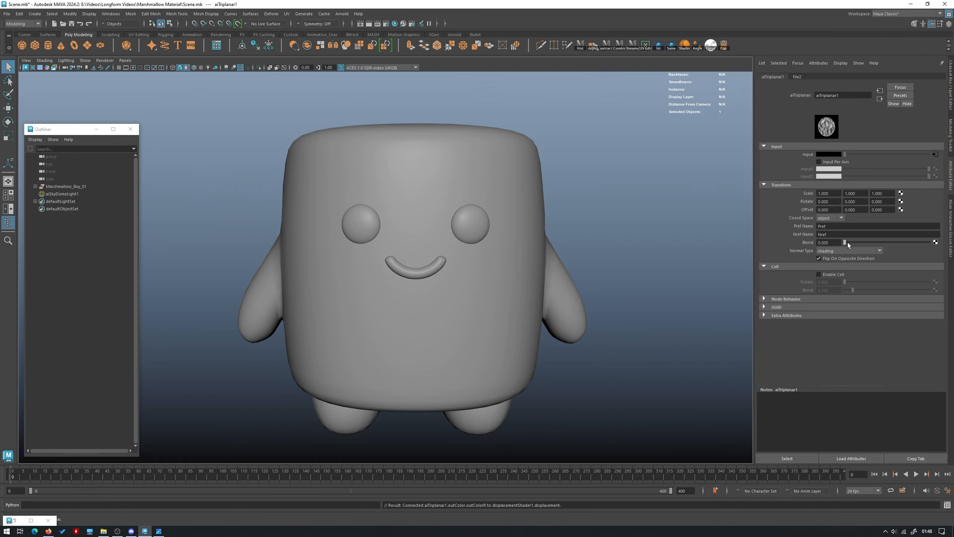
{"action": "left_click_drag", "start_coordinate": [848, 242], "coordinate": [951, 246]}
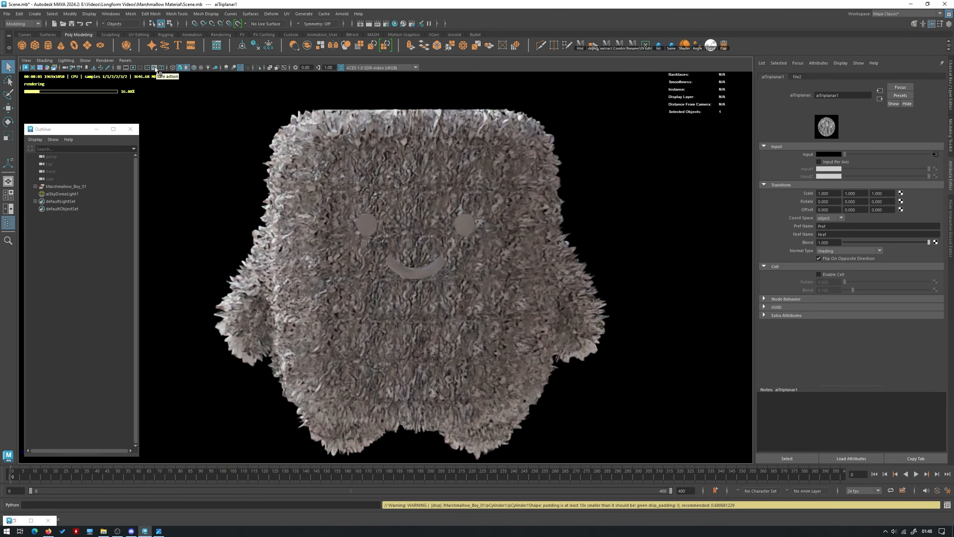
{"action": "left_click_drag", "start_coordinate": [361, 233], "coordinate": [465, 228], "text": "alt"}
{"action": "left_click_drag", "start_coordinate": [428, 200], "coordinate": [300, 190], "text": "alt"}
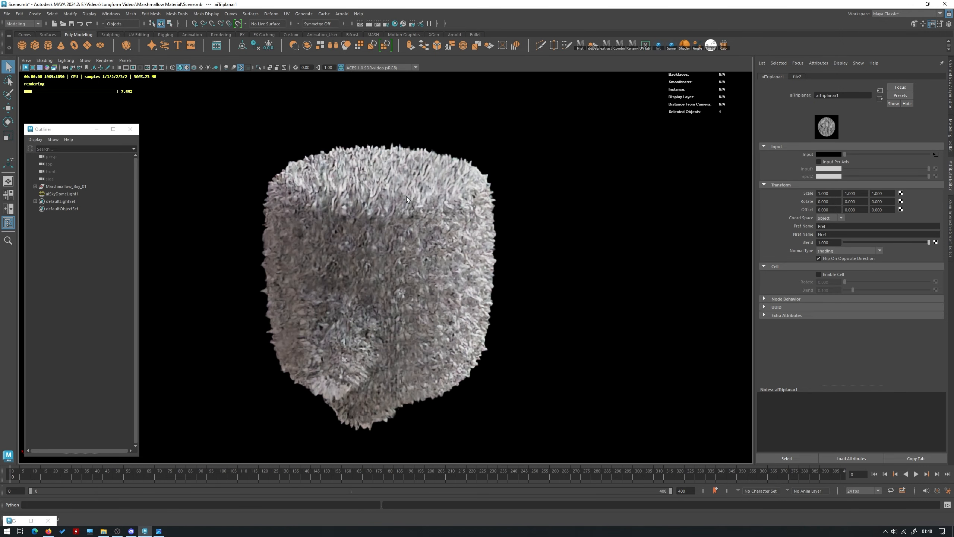
{"action": "mouse_move", "coordinate": [406, 199]}
{"action": "left_mouse_down", "text": "alt"}
{"action": "mouse_move", "coordinate": [421, 161]}
{"action": "mouse_move", "coordinate": [363, 166]}
{"action": "mouse_move", "coordinate": [416, 149]}
{"action": "mouse_move", "coordinate": [432, 205]}
{"action": "mouse_move", "coordinate": [406, 192]}
{"action": "left_mouse_up", "text": "alt"}
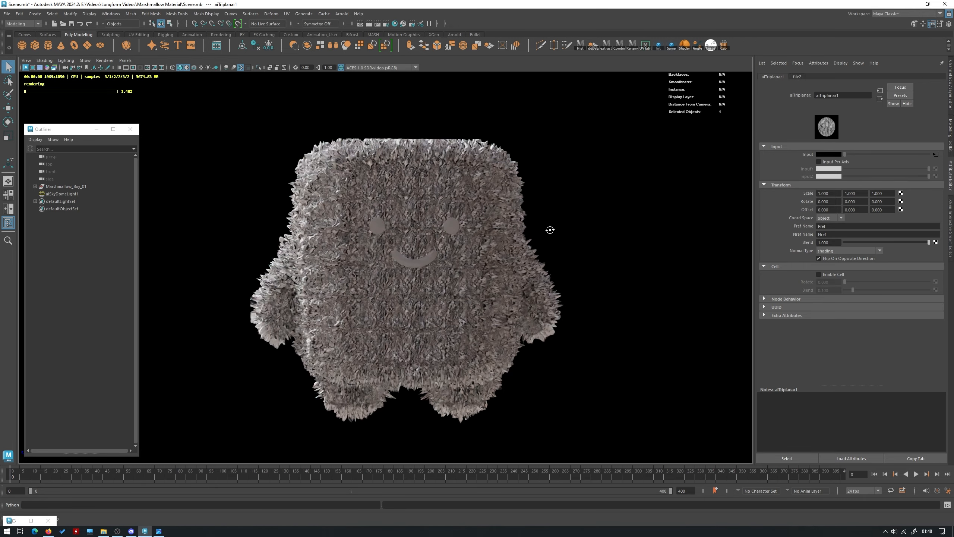
{"action": "left_click_drag", "start_coordinate": [550, 230], "coordinate": [448, 235], "text": "alt"}
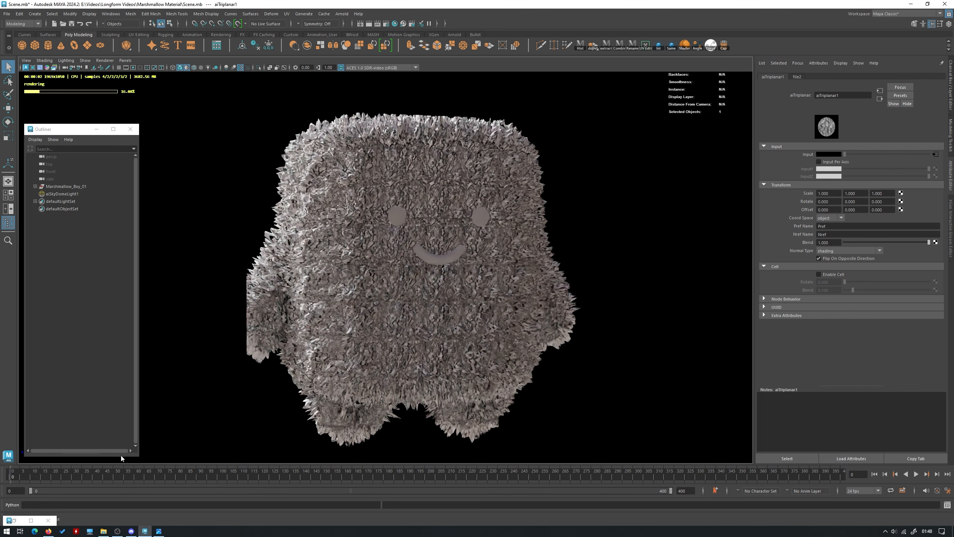
Turn off Auto Bump in displacementShader1's Arnold attributes, consulting the marshmallow reference photo.
{"action": "left_click", "coordinate": [31, 520]}
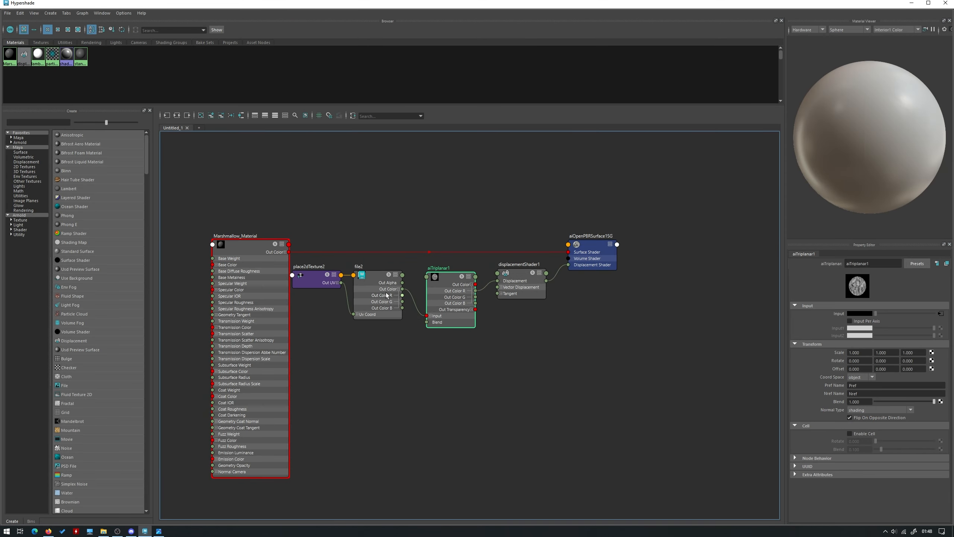
{"action": "left_click", "coordinate": [386, 285]}
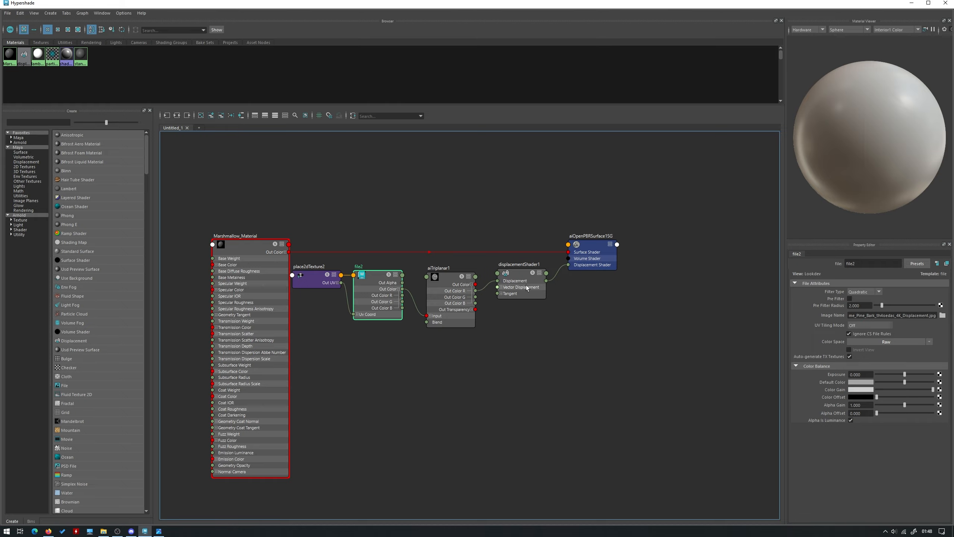
{"action": "left_click", "coordinate": [514, 285]}
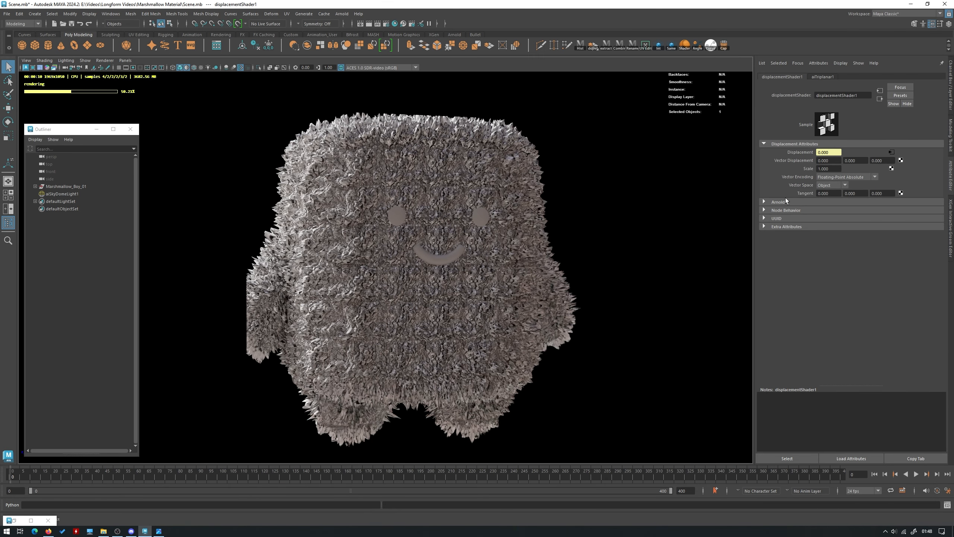
{"action": "left_click", "coordinate": [778, 202]}
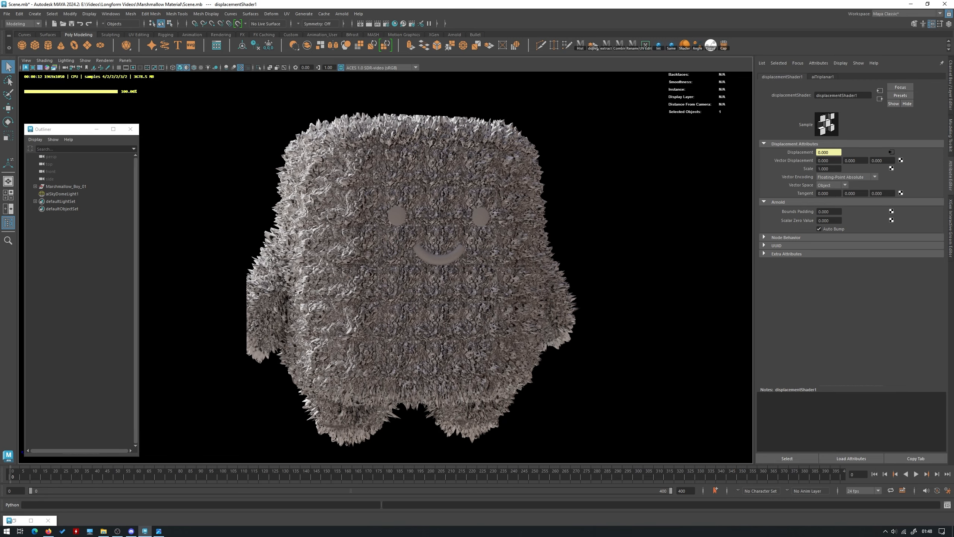
{"action": "left_click_drag", "start_coordinate": [0, 41], "coordinate": [470, 0]}
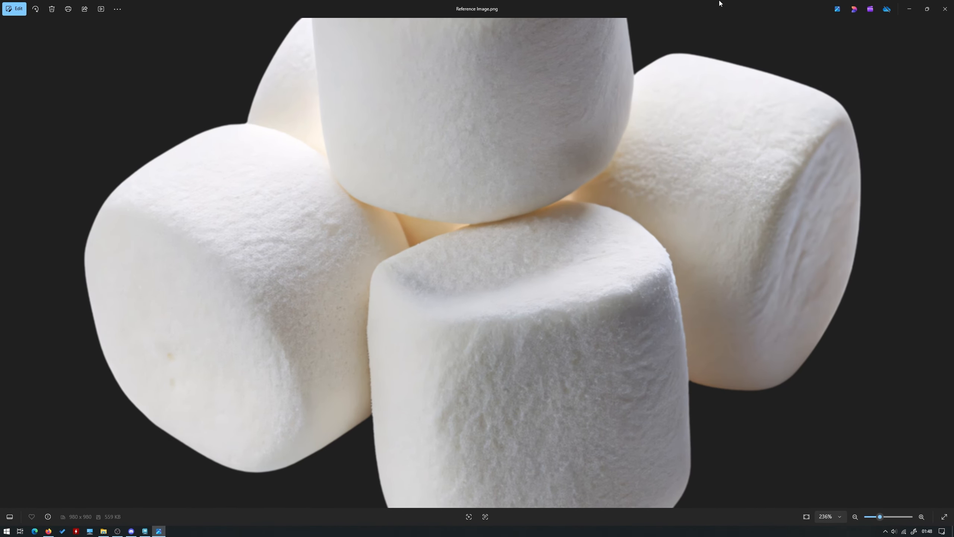
{"action": "left_click_drag", "start_coordinate": [719, 3], "coordinate": [0, 210]}
{"action": "left_click", "coordinate": [117, 531]}
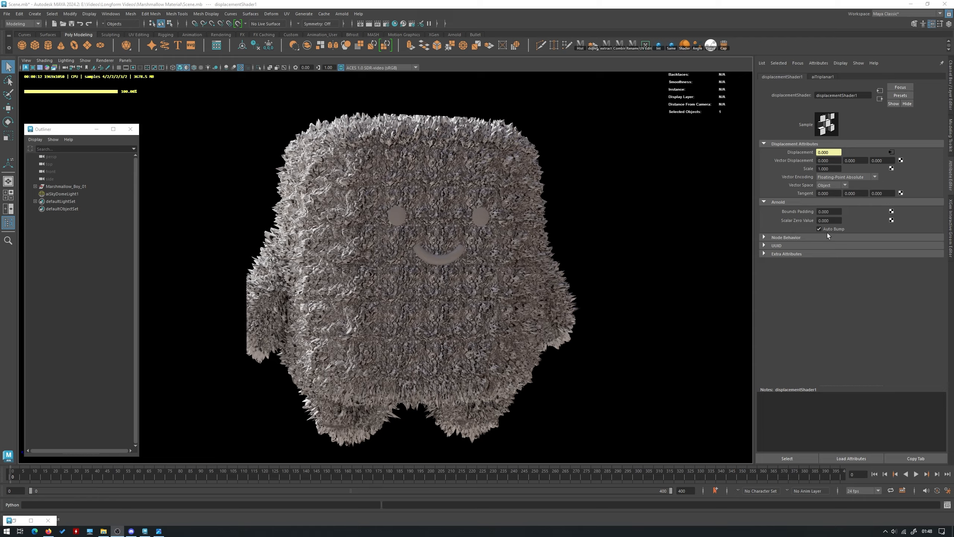
{"action": "left_click", "coordinate": [841, 228]}
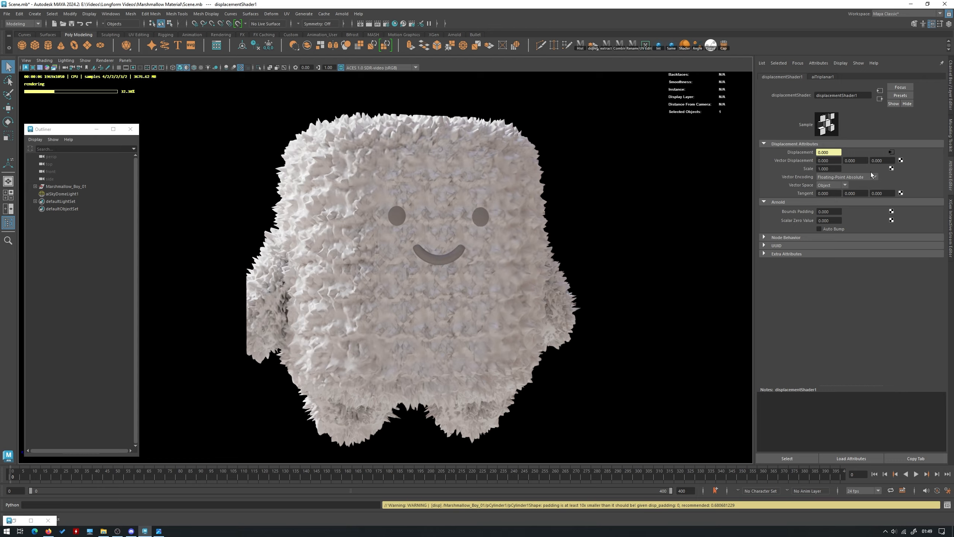
Set displacementShader1's Scale to 0.1, refresh the Arnold viewport render and check the character from another angle.
{"action": "double_click", "coordinate": [829, 169]}
{"action": "type", "text": "0.1"}
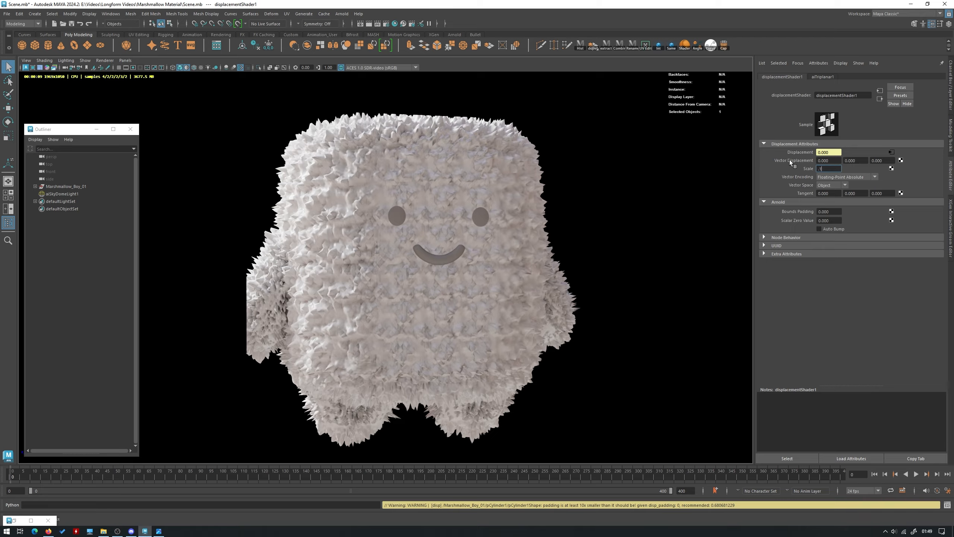
{"action": "key", "text": "Return"}
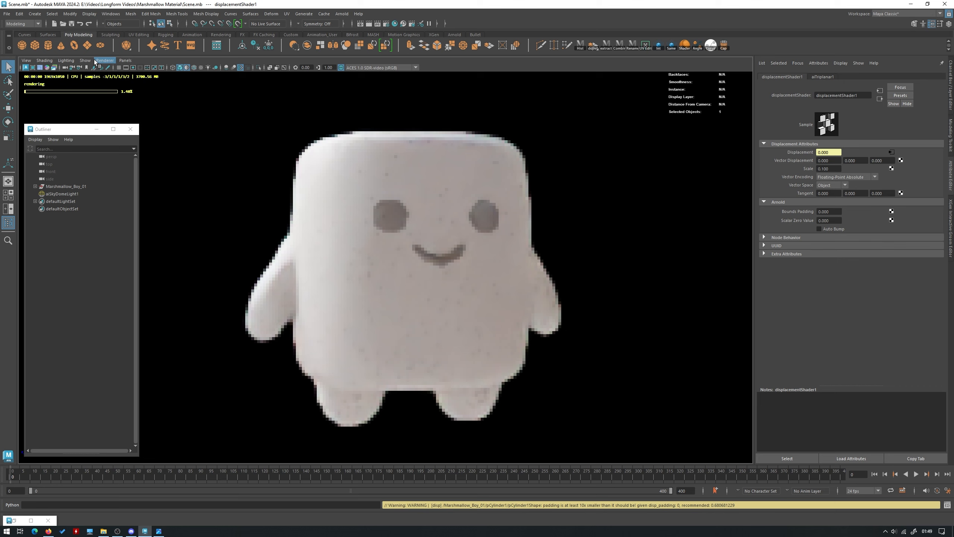
{"action": "left_click", "coordinate": [104, 61]}
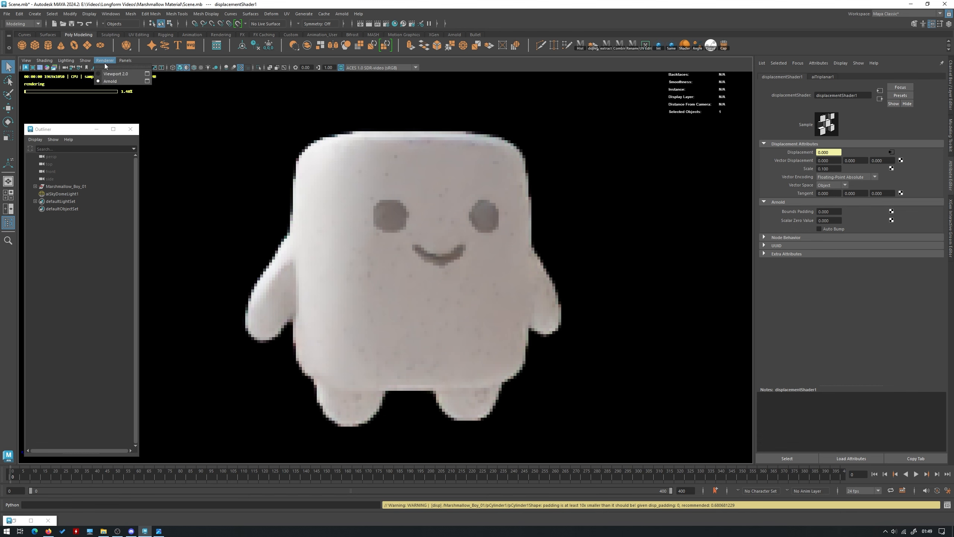
{"action": "left_click", "coordinate": [109, 70]}
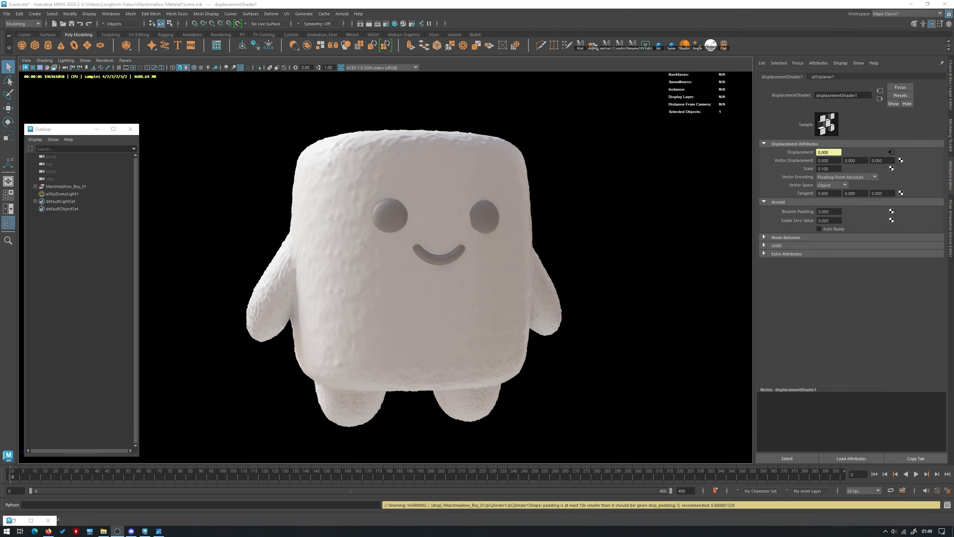
{"action": "left_click_drag", "start_coordinate": [530, 234], "coordinate": [382, 290], "text": "alt"}
{"action": "right_click_drag", "start_coordinate": [381, 289], "coordinate": [345, 301], "text": "alt"}
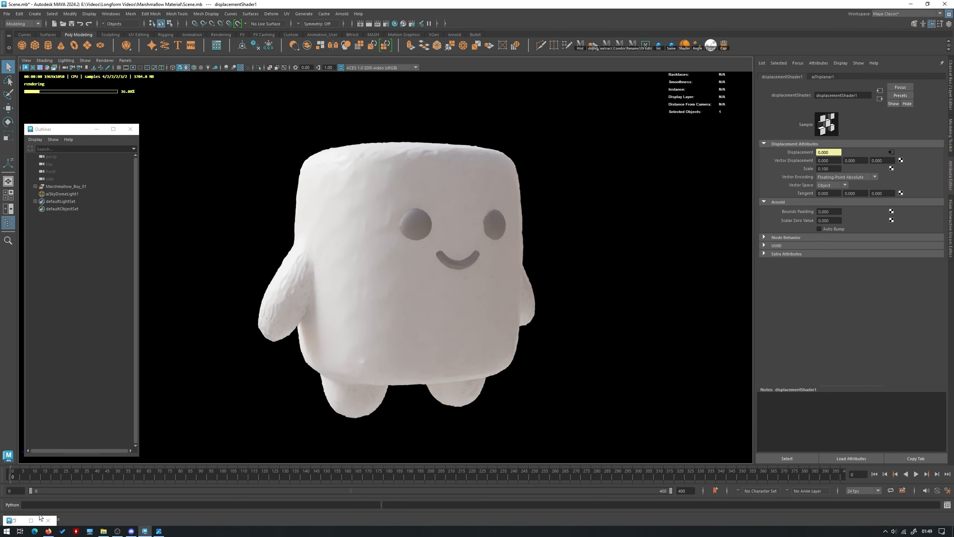
Set aiTriplanar1's Scale to 0.6 on all three axes and restart the Arnold viewport render.
{"action": "left_click", "coordinate": [17, 522]}
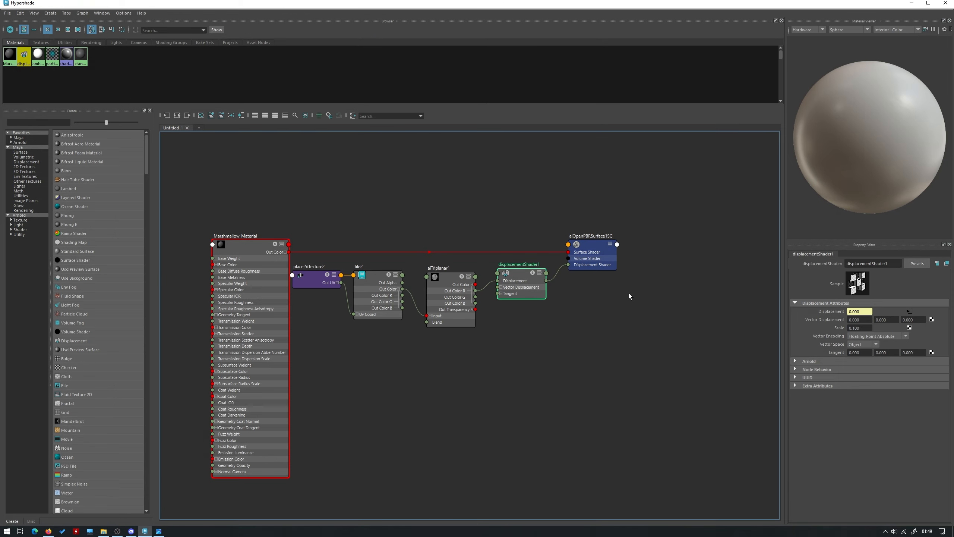
{"action": "left_click", "coordinate": [914, 3]}
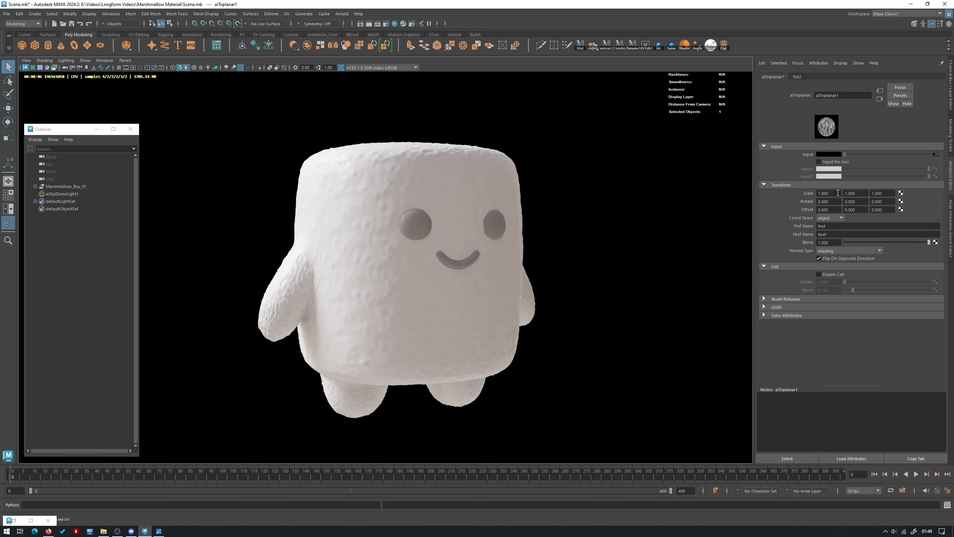
{"action": "left_click", "coordinate": [837, 193]}
{"action": "type", "text": "0.6"}
{"action": "key", "text": "Tab"}
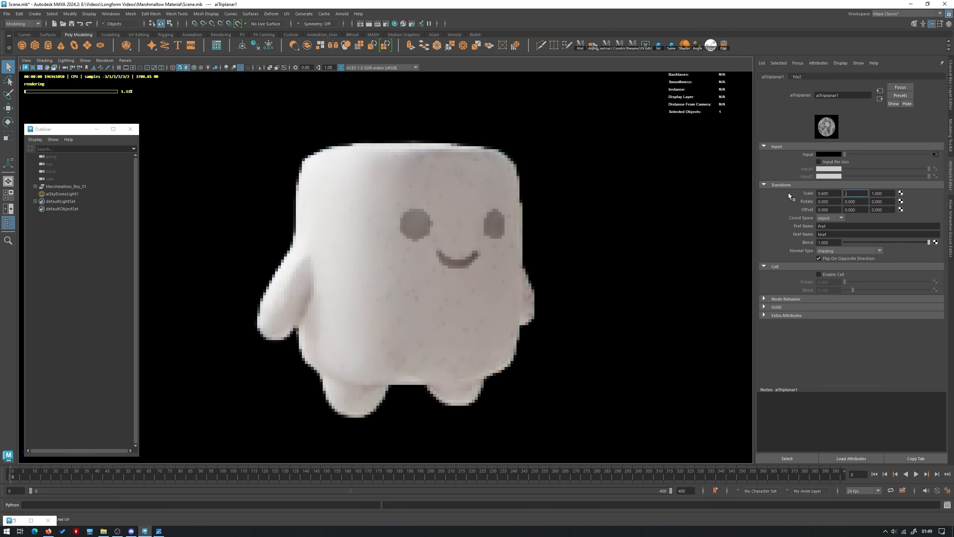
{"action": "type", "text": "0.6"}
{"action": "key", "text": "Tab"}
{"action": "type", "text": "0.6"}
{"action": "key", "text": "Tab"}
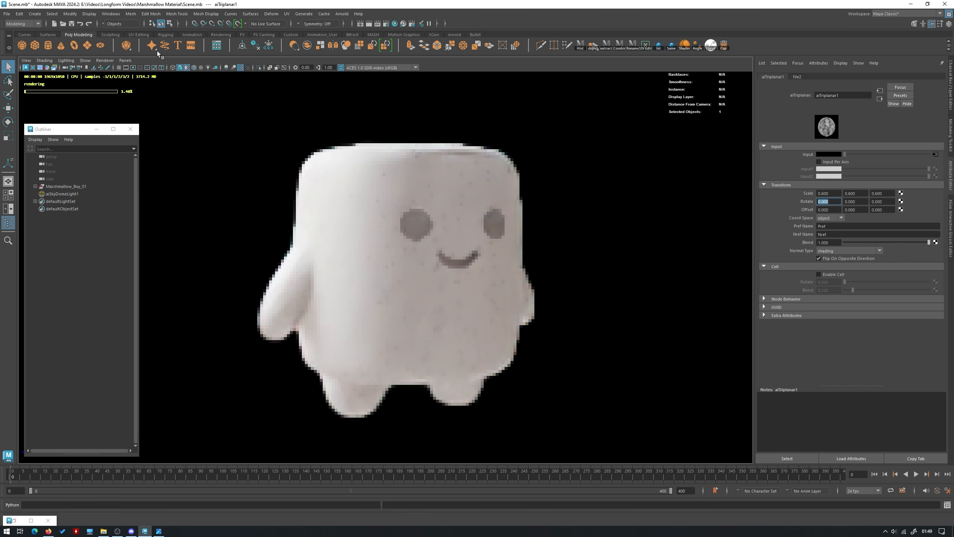
{"action": "left_click", "coordinate": [104, 60]}
{"action": "left_click", "coordinate": [112, 72]}
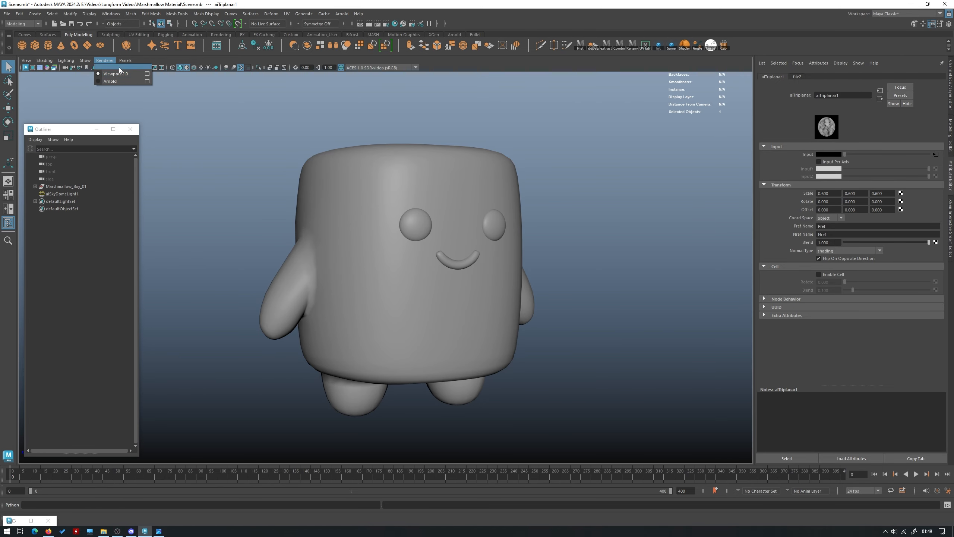
{"action": "left_click", "coordinate": [118, 81]}
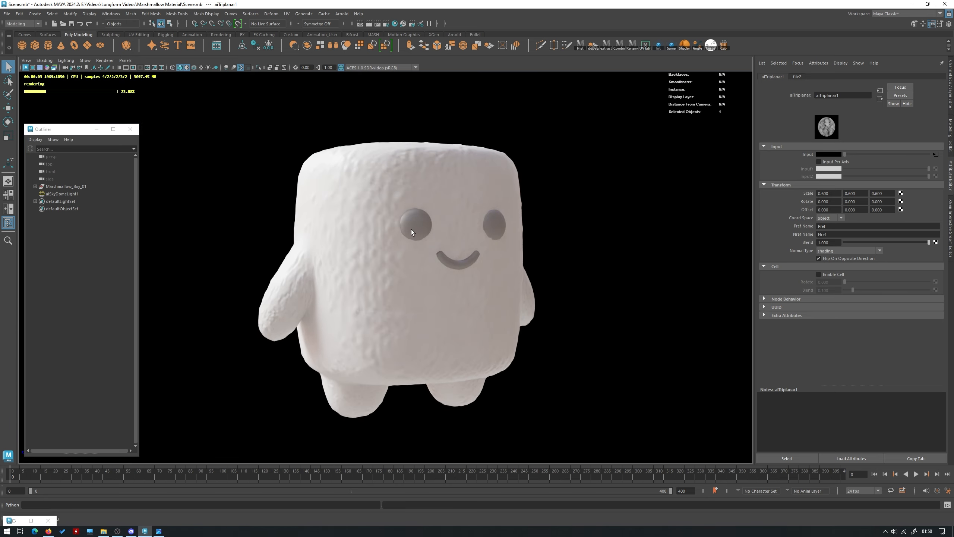
Set aiTriplanar1's Scale to 0.4 on all three axes and restart the Arnold viewport render.
{"action": "scroll", "coordinate": [424, 239], "scroll_direction": "up", "scroll_amount": 3}
{"action": "left_click_drag", "start_coordinate": [839, 193], "coordinate": [789, 190]}
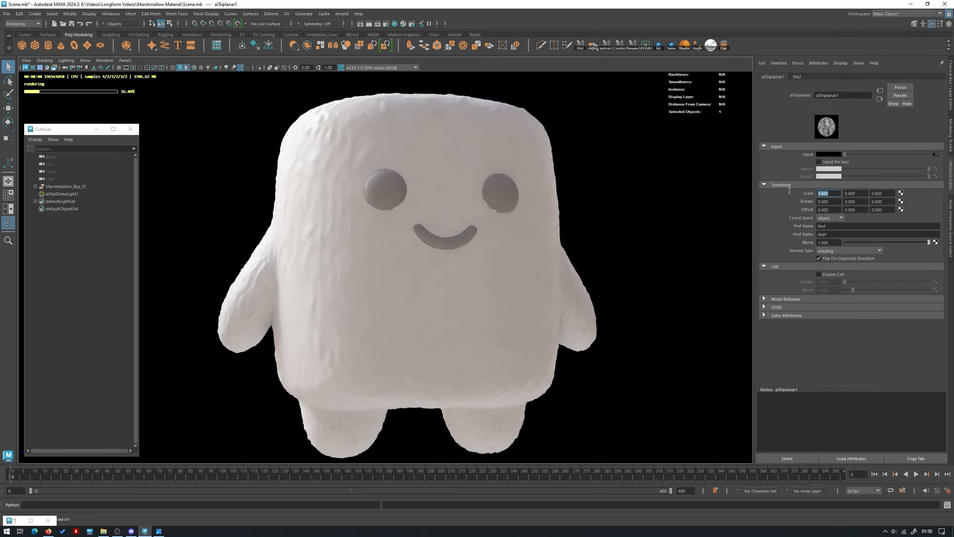
{"action": "type", "text": "0.4"}
{"action": "key", "text": "Tab"}
{"action": "type", "text": "0.4"}
{"action": "key", "text": "Tab"}
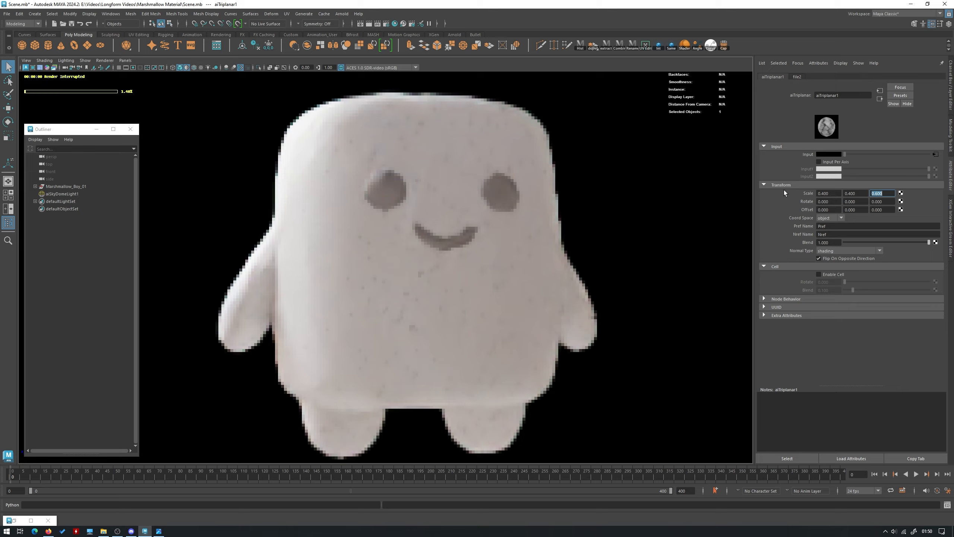
{"action": "type", "text": "0.4"}
{"action": "key", "text": "Return"}
{"action": "left_click", "coordinate": [104, 60]}
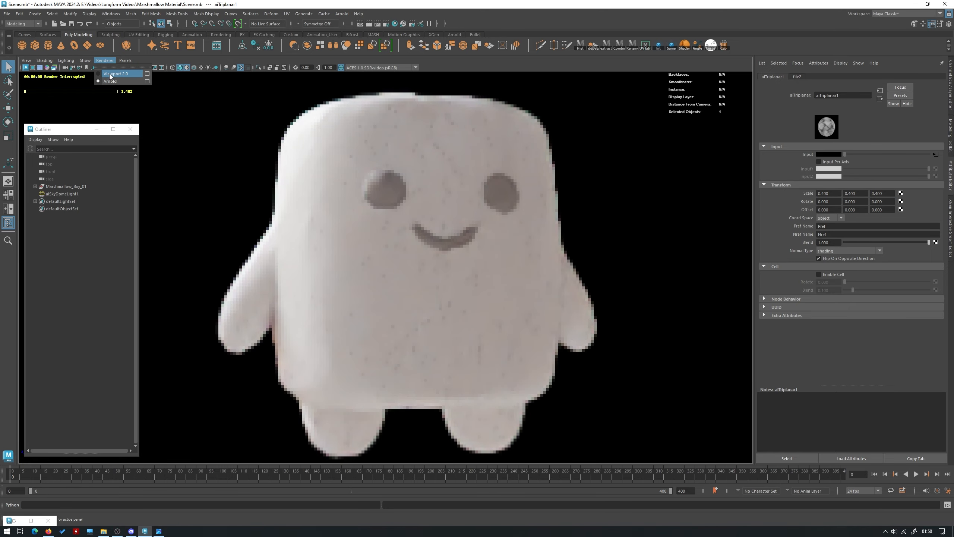
{"action": "left_click", "coordinate": [110, 75]}
{"action": "left_click", "coordinate": [105, 60]}
{"action": "left_click", "coordinate": [111, 82]}
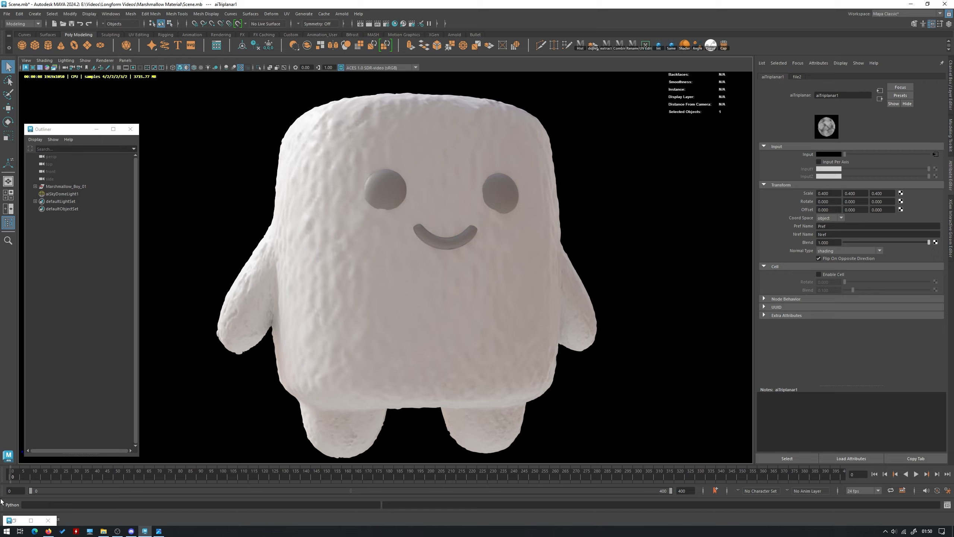
Set displacementShader1's Scale to 0.06 and refresh the Arnold viewport render.
{"action": "left_click", "coordinate": [14, 521]}
{"action": "left_click", "coordinate": [518, 294]}
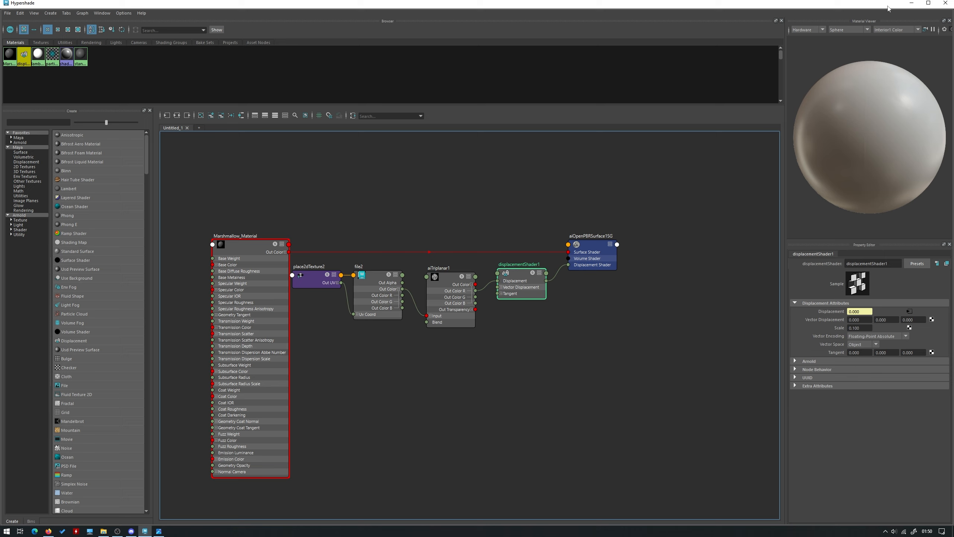
{"action": "left_click", "coordinate": [912, 3]}
{"action": "double_click", "coordinate": [835, 169]}
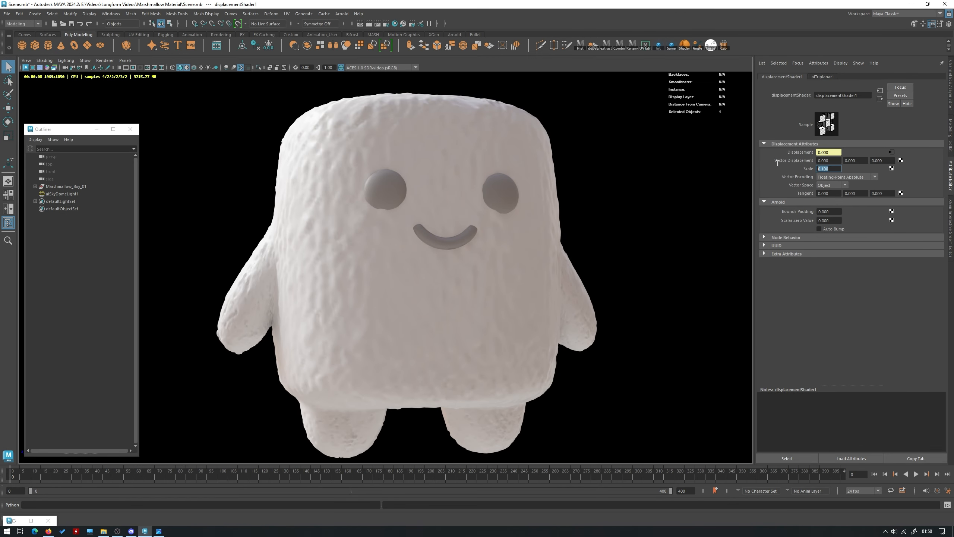
{"action": "type", "text": ".06"}
{"action": "key", "text": "Return"}
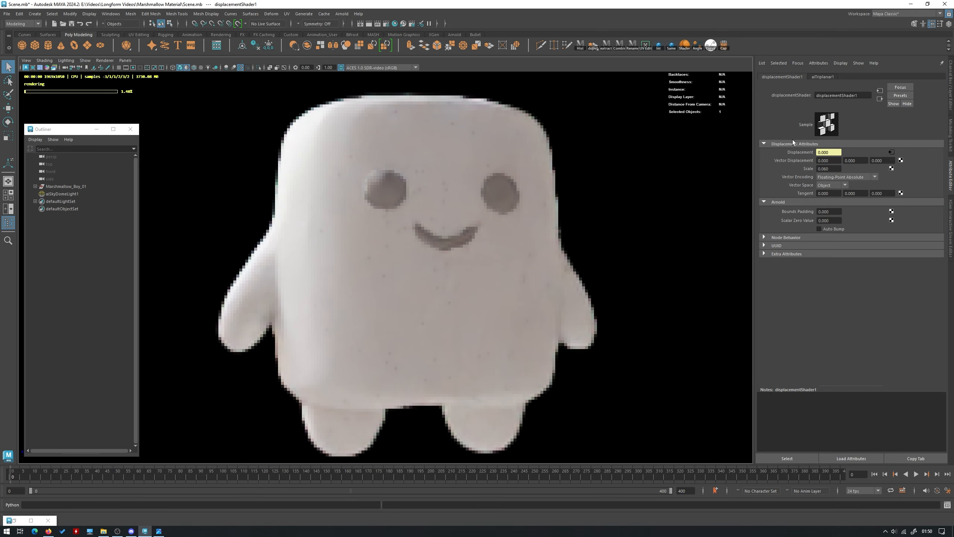
{"action": "left_click", "coordinate": [104, 60]}
{"action": "left_click", "coordinate": [107, 74]}
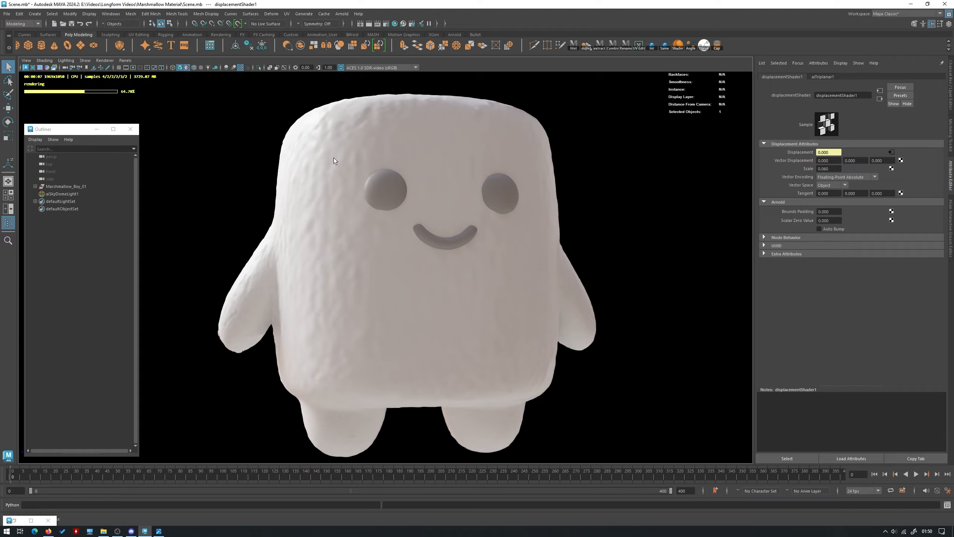
Set the body mesh's Arnold Subdivision Iterations to 4, deselect it and inspect the surface from another angle.
{"action": "left_click", "coordinate": [561, 309]}
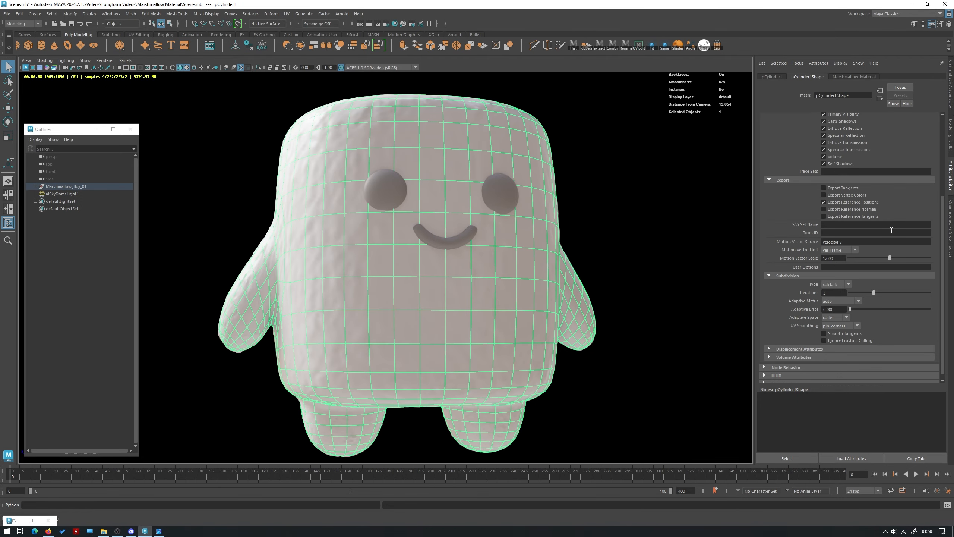
{"action": "double_click", "coordinate": [834, 292]}
{"action": "type", "text": "4"}
{"action": "key", "text": "Return"}
{"action": "left_click", "coordinate": [630, 223]}
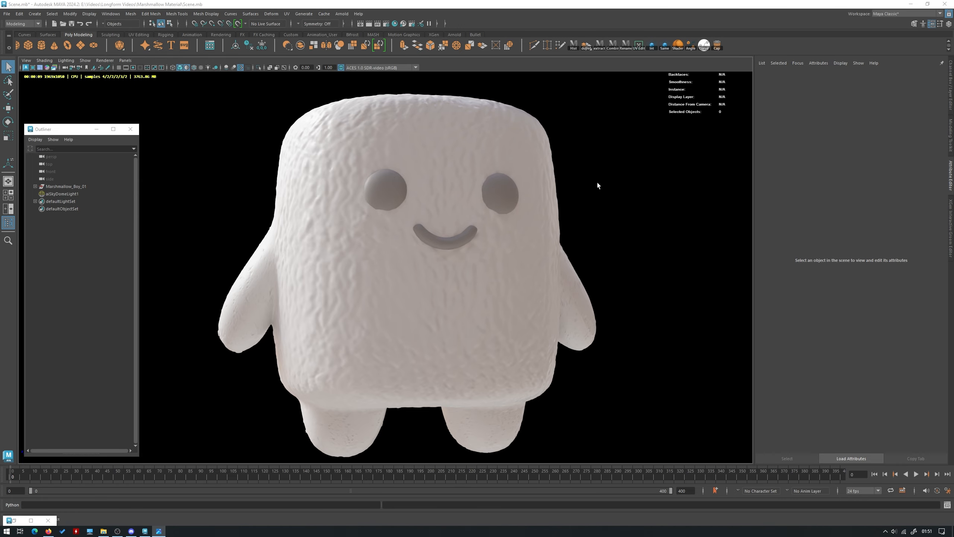
{"action": "scroll", "coordinate": [598, 182], "scroll_direction": "down", "scroll_amount": 4}
{"action": "left_click_drag", "start_coordinate": [504, 184], "coordinate": [524, 228], "text": "alt"}
{"action": "scroll", "coordinate": [519, 230], "scroll_direction": "up", "scroll_amount": 3}
{"action": "scroll", "coordinate": [540, 232], "scroll_direction": "up", "scroll_amount": 1}
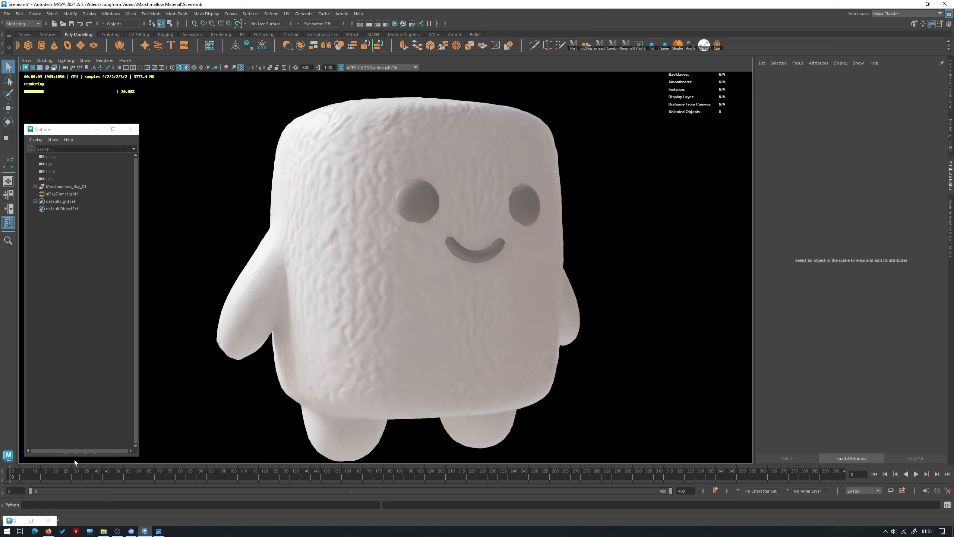
Add an aiNormalMap node in Hypershade and connect its Out Value to Marshmallow_Material's Normal Camera.
{"action": "left_click", "coordinate": [14, 521]}
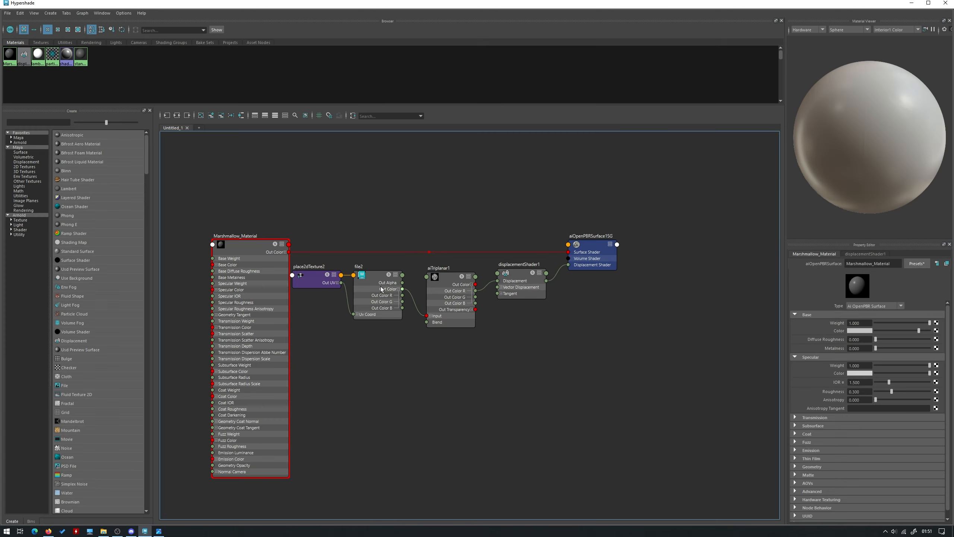
{"action": "key", "text": "f"}
{"action": "key", "text": "Tab"}
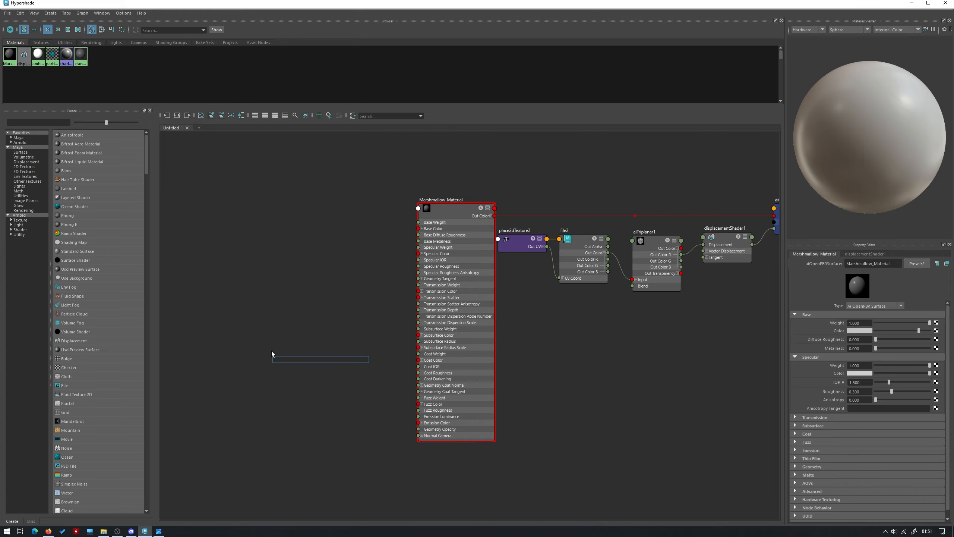
{"action": "type", "text": "ainor"}
{"action": "key", "text": "Down"}
{"action": "key", "text": "Return"}
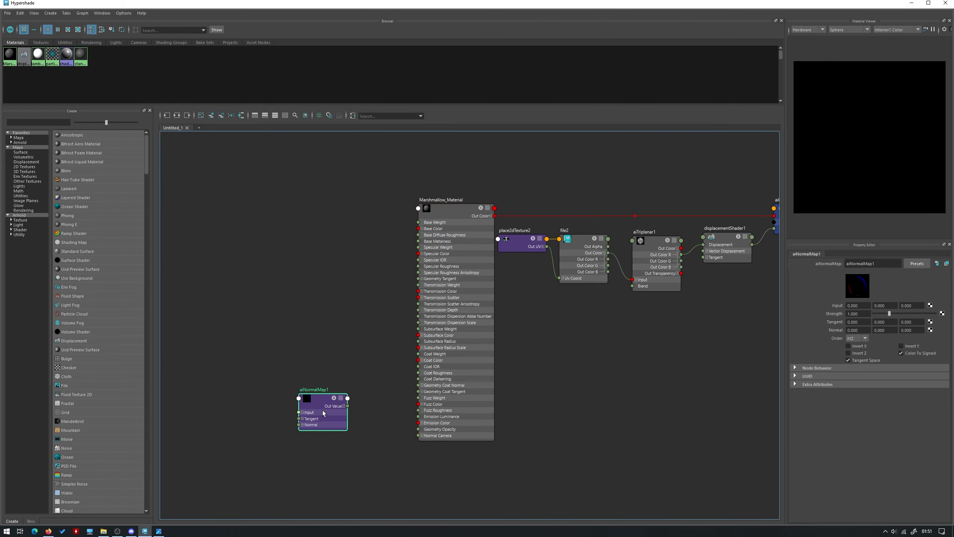
{"action": "left_click_drag", "start_coordinate": [348, 406], "coordinate": [430, 435]}
{"action": "middle_click_drag", "start_coordinate": [313, 419], "coordinate": [445, 402], "text": "alt"}
Add a second aiTriplanar node before the normal map node and connect its Out Color to aiNormalMap1's Input.
{"action": "left_click", "coordinate": [345, 355]}
{"action": "key", "text": "Tab"}
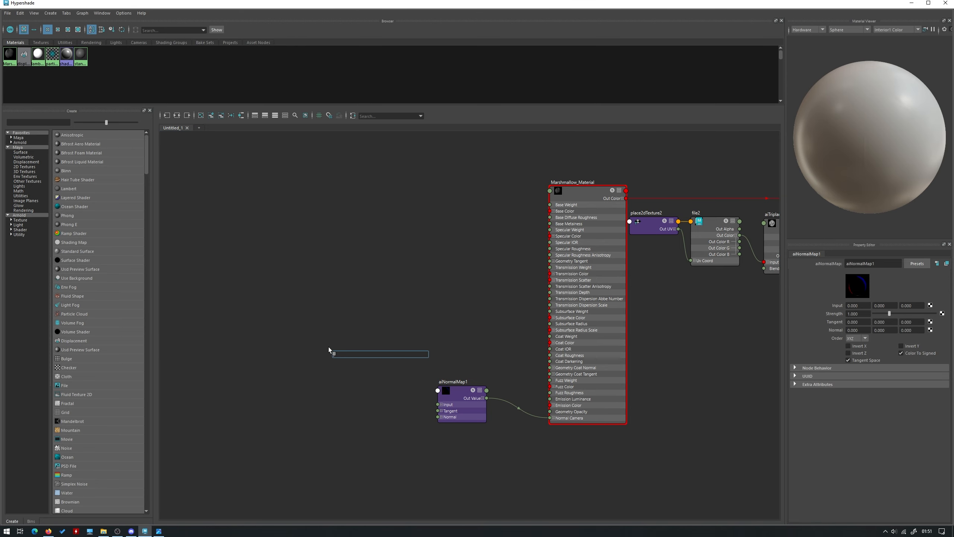
{"action": "type", "text": "aitri"}
{"action": "key", "text": "Down"}
{"action": "key", "text": "Down"}
{"action": "key", "text": "Return"}
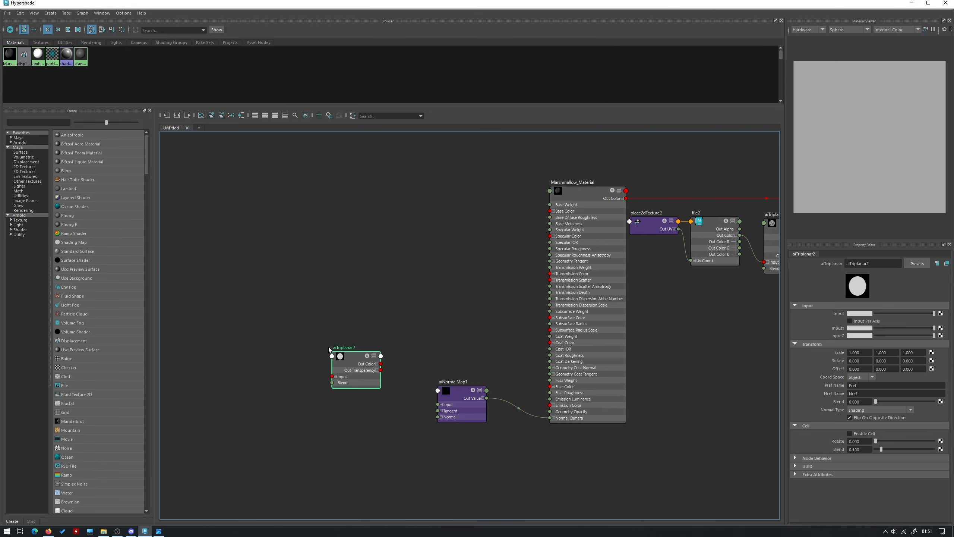
{"action": "left_click_drag", "start_coordinate": [369, 385], "coordinate": [444, 404]}
{"action": "left_click", "coordinate": [385, 392]}
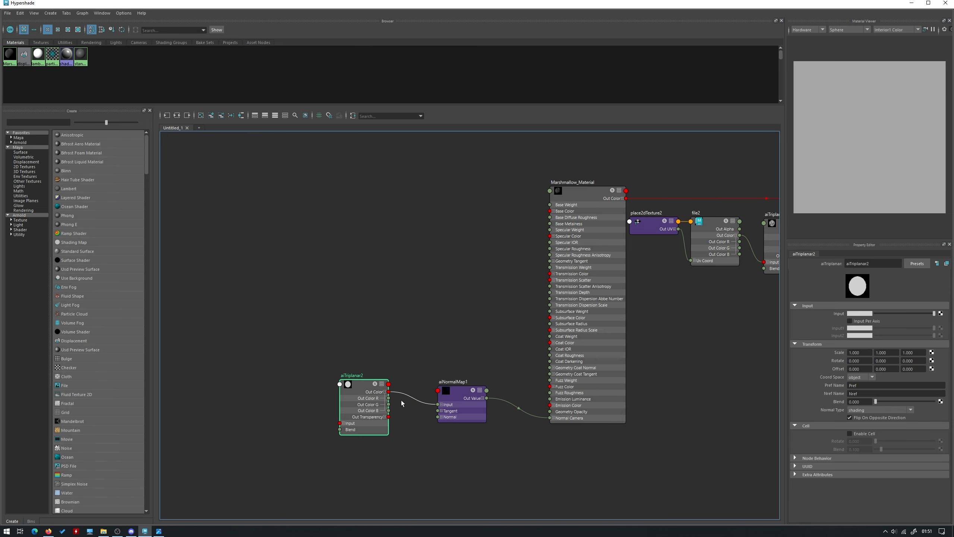
Add a file texture node to the graph before aiTriplanar2.
{"action": "key", "text": "Tab"}
{"action": "type", "text": "file"}
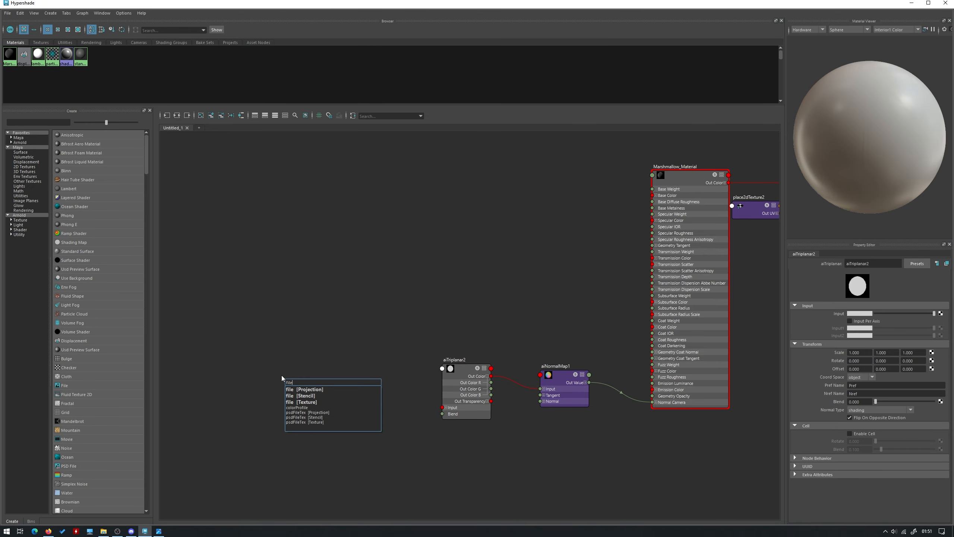
{"action": "key", "text": "Down"}
{"action": "key", "text": "Down"}
{"action": "key", "text": "Return"}
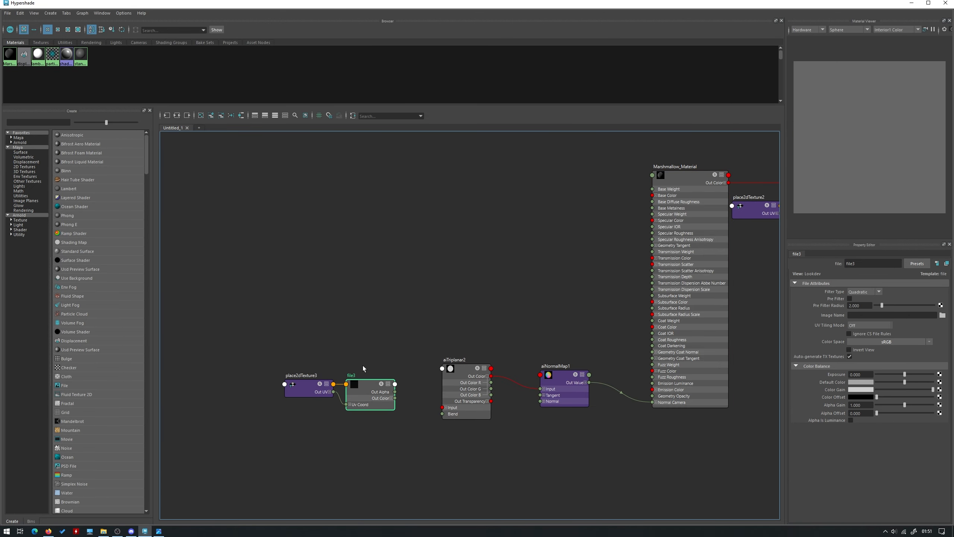
Set the new file texture node's Color Space to Raw.
{"action": "left_click", "coordinate": [896, 343]}
{"action": "mouse_move", "coordinate": [902, 363]}
{"action": "left_click", "coordinate": [864, 363]}
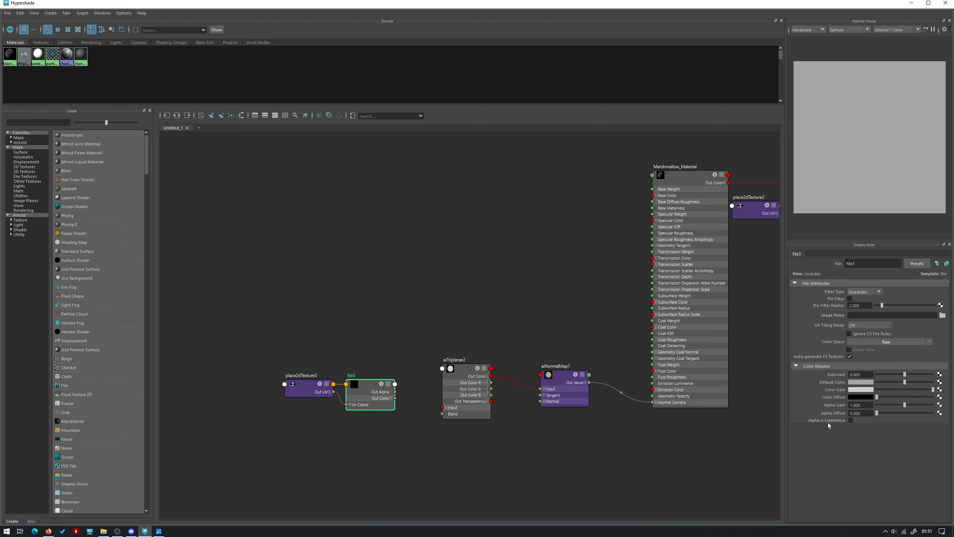
Move file3 and place2dTexture3 together slightly closer to aiTriplanar2 and select only file3.
{"action": "left_click_drag", "start_coordinate": [396, 447], "coordinate": [293, 360]}
{"action": "left_click_drag", "start_coordinate": [347, 398], "coordinate": [362, 392]}
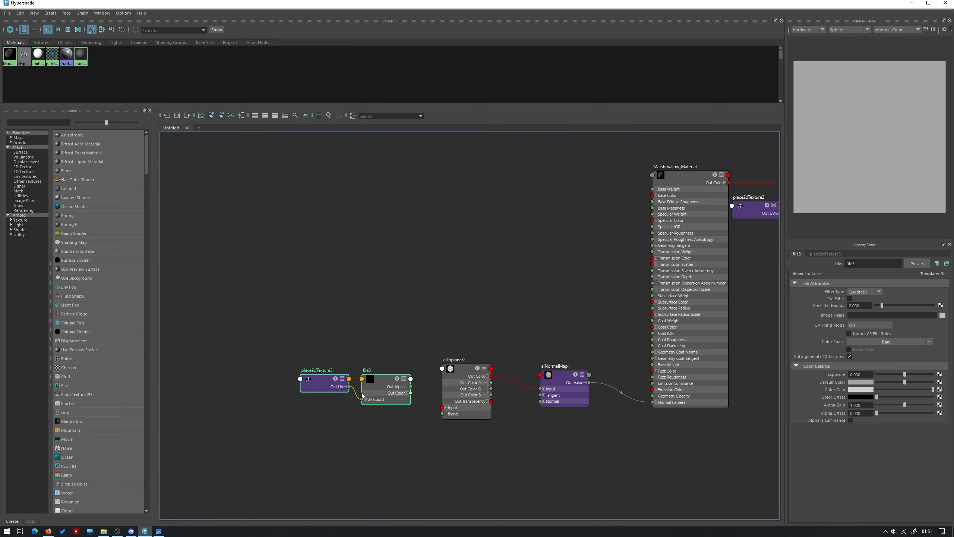
{"action": "left_click", "coordinate": [390, 364]}
{"action": "left_click", "coordinate": [385, 393]}
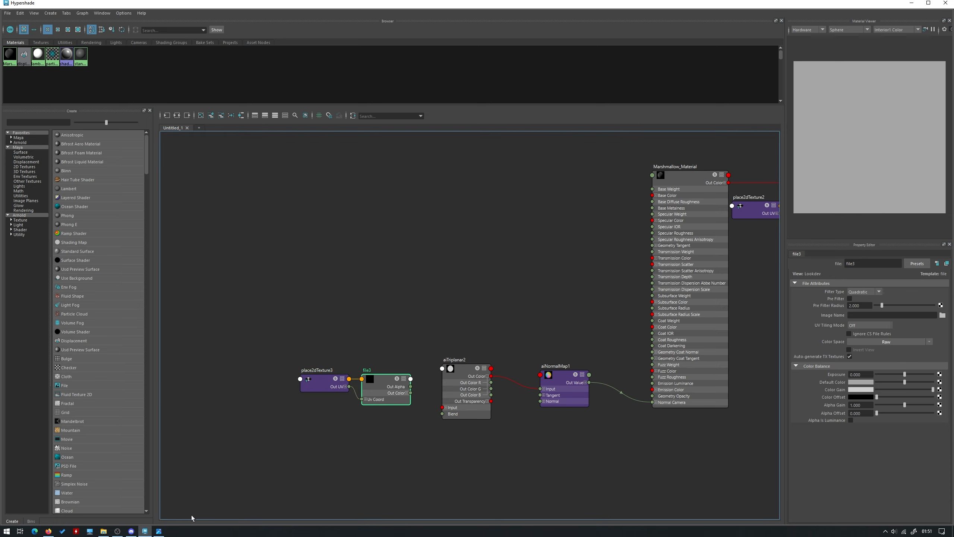
Start choosing an image for file3, then switch to File Explorer and open the FoamPackingFlat001 materials folder.
{"action": "left_click", "coordinate": [944, 315]}
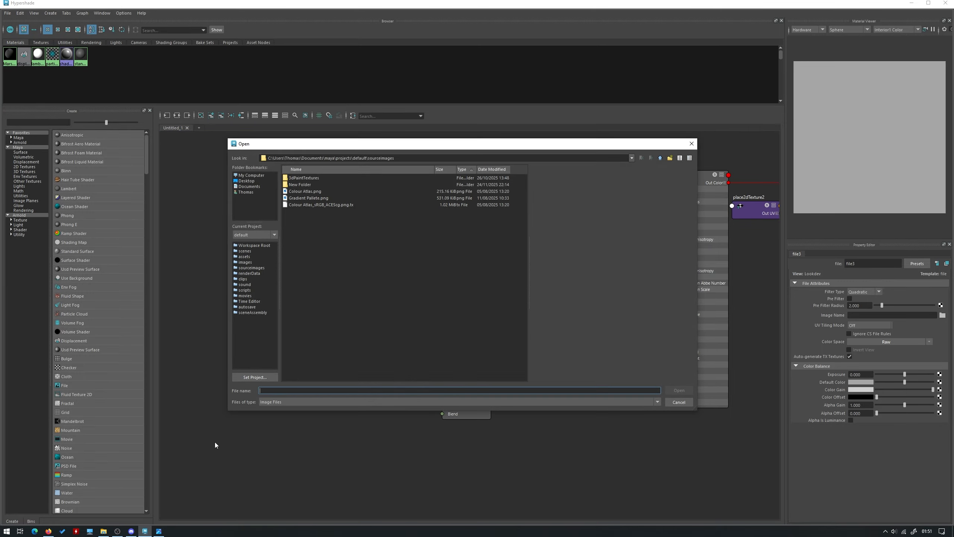
{"action": "left_click", "coordinate": [103, 531]}
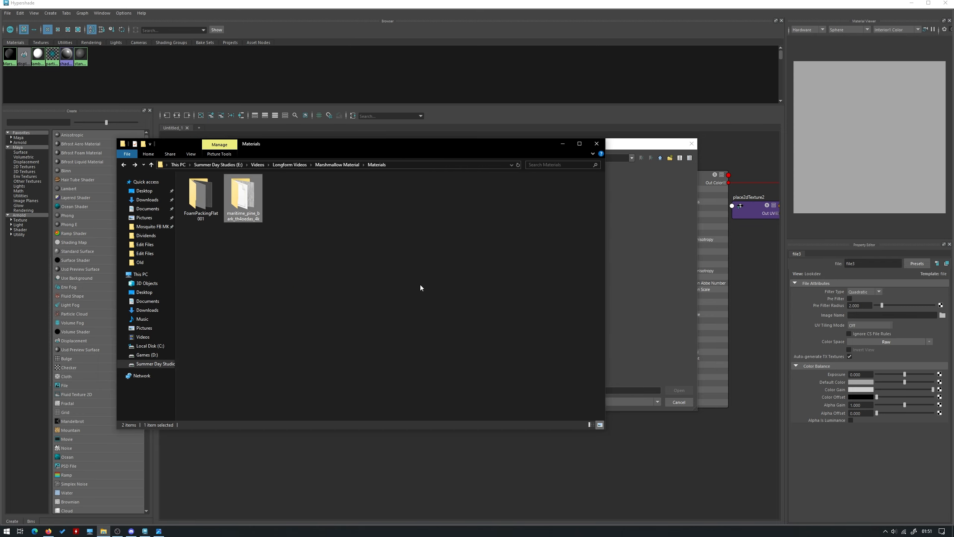
{"action": "double_click", "coordinate": [223, 203]}
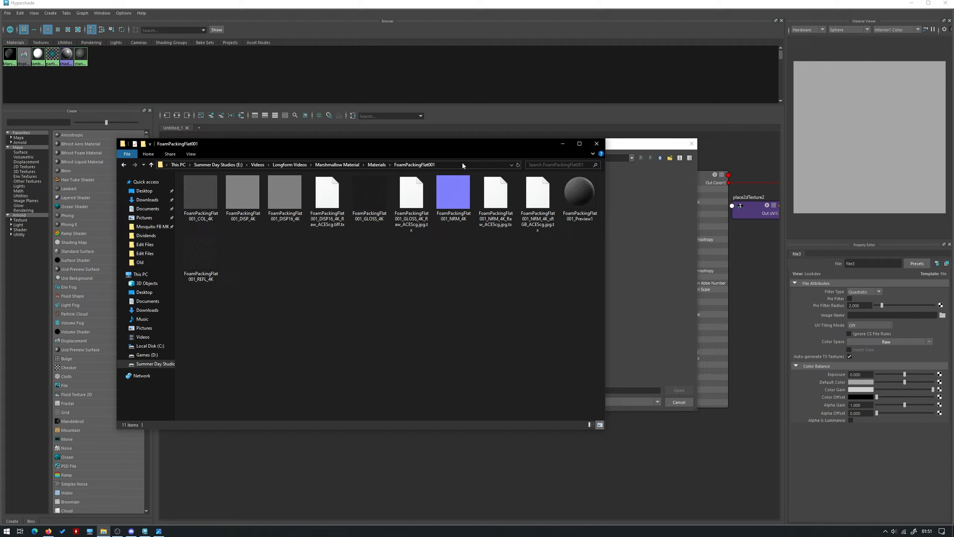
Inspect the FoamPackingFlat001_Preview1 image up close and compare its surface with the marshmallow Reference Image.
{"action": "double_click", "coordinate": [577, 197]}
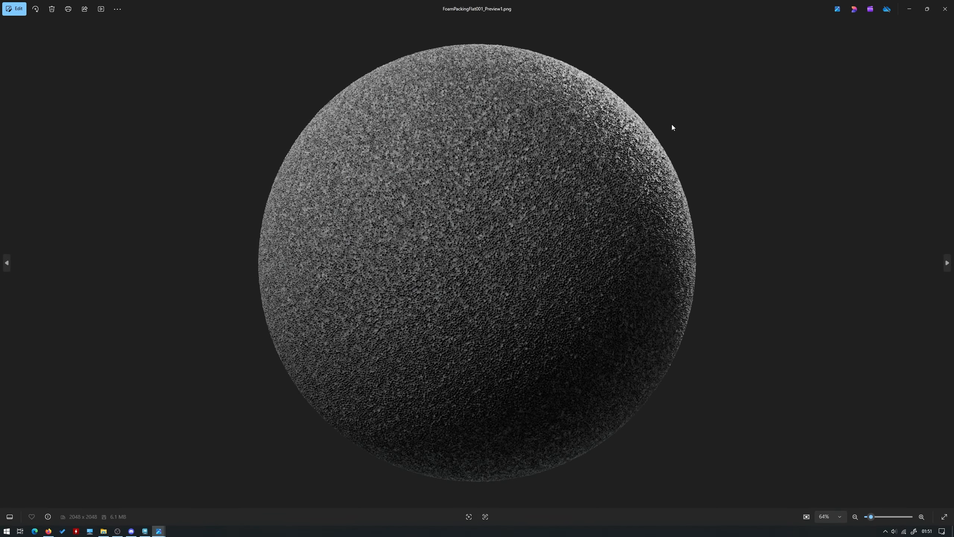
{"action": "scroll", "coordinate": [538, 197], "scroll_direction": "up", "scroll_amount": 8}
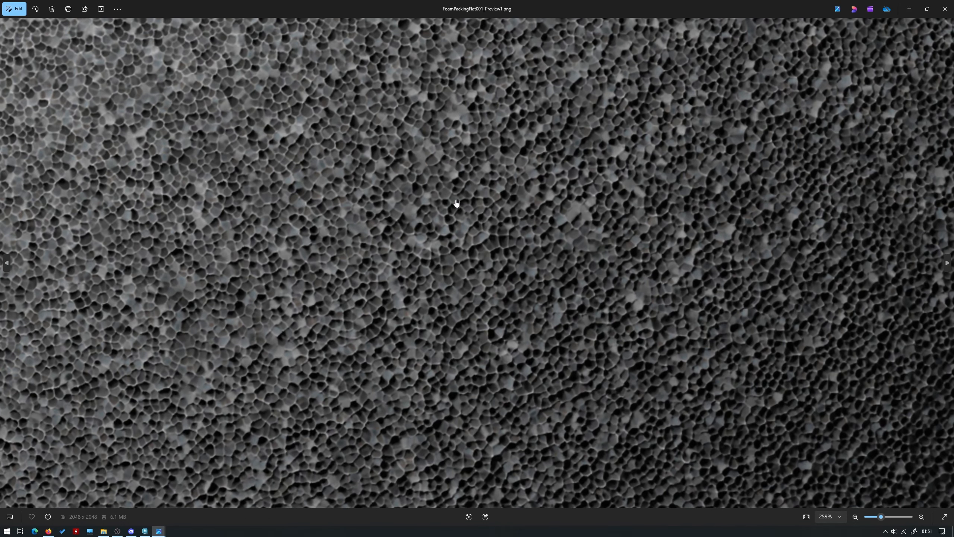
{"action": "scroll", "coordinate": [446, 193], "scroll_direction": "down", "scroll_amount": 4}
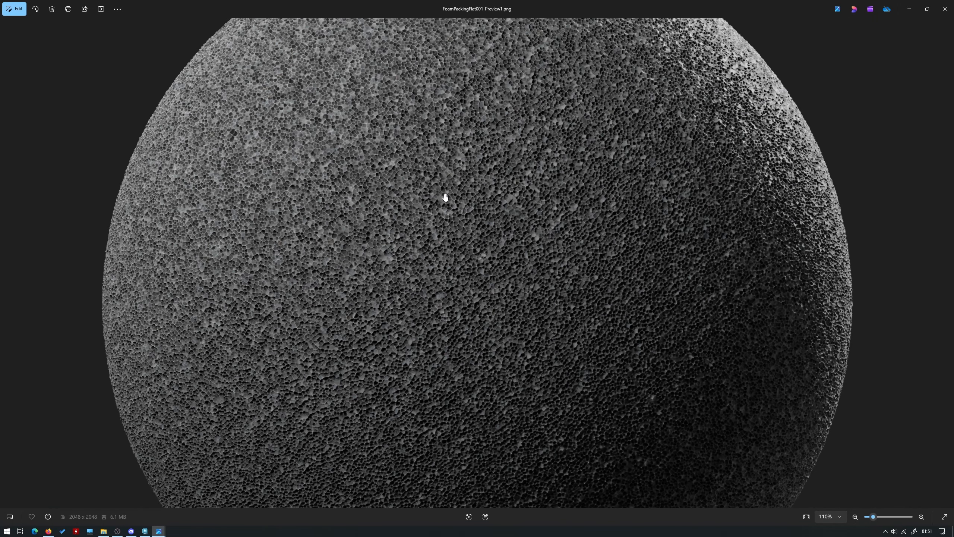
{"action": "scroll", "coordinate": [426, 153], "scroll_direction": "down", "scroll_amount": 1}
{"action": "scroll", "coordinate": [426, 153], "scroll_direction": "down", "scroll_amount": 2}
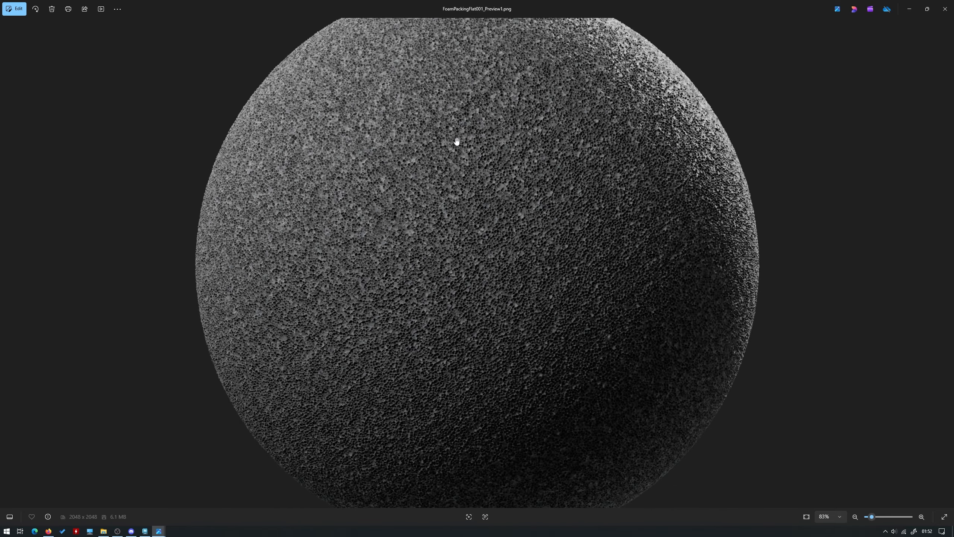
{"action": "left_click_drag", "start_coordinate": [485, 100], "coordinate": [492, 184]}
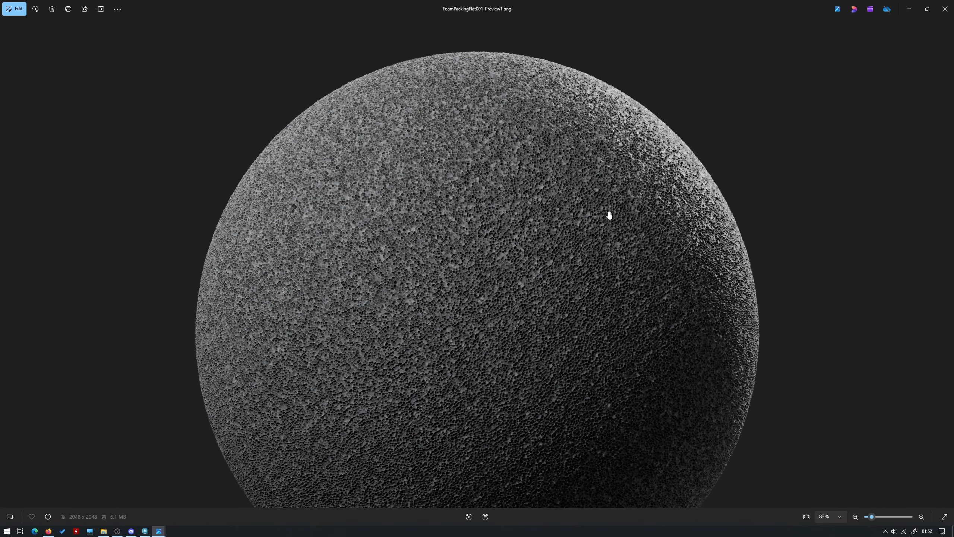
{"action": "left_click_drag", "start_coordinate": [0, 99], "coordinate": [320, 1]}
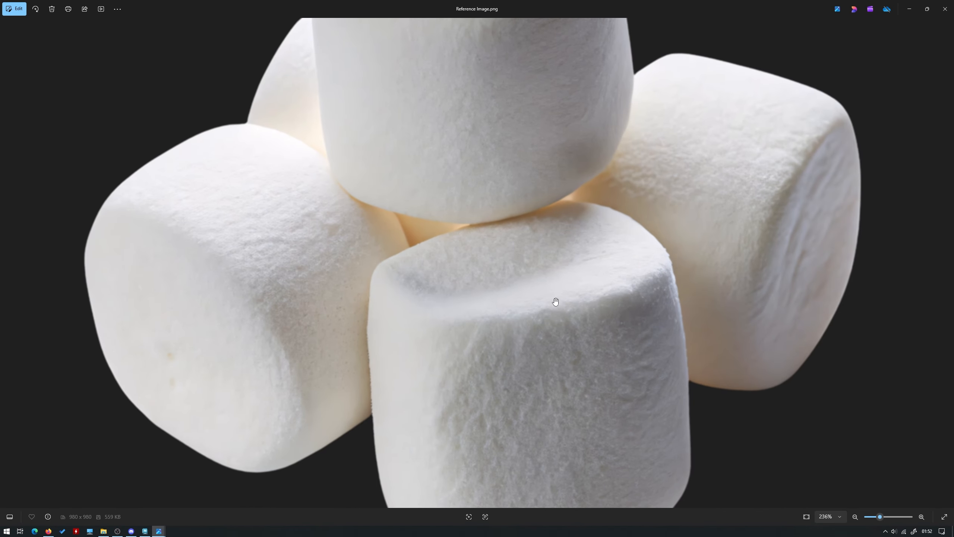
{"action": "scroll", "coordinate": [558, 305], "scroll_direction": "up", "scroll_amount": 10}
{"action": "scroll", "coordinate": [570, 324], "scroll_direction": "down", "scroll_amount": 10}
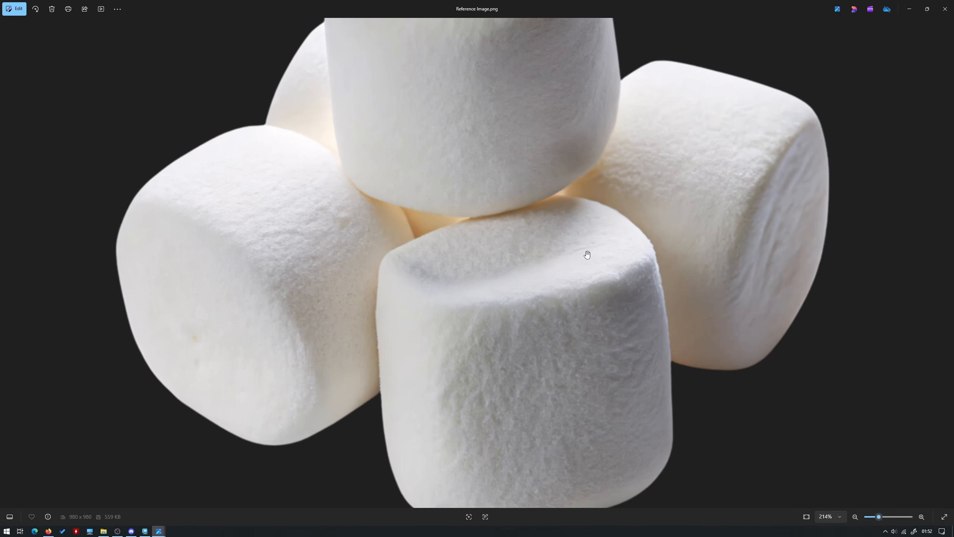
{"action": "left_click_drag", "start_coordinate": [717, 3], "coordinate": [2, 6]}
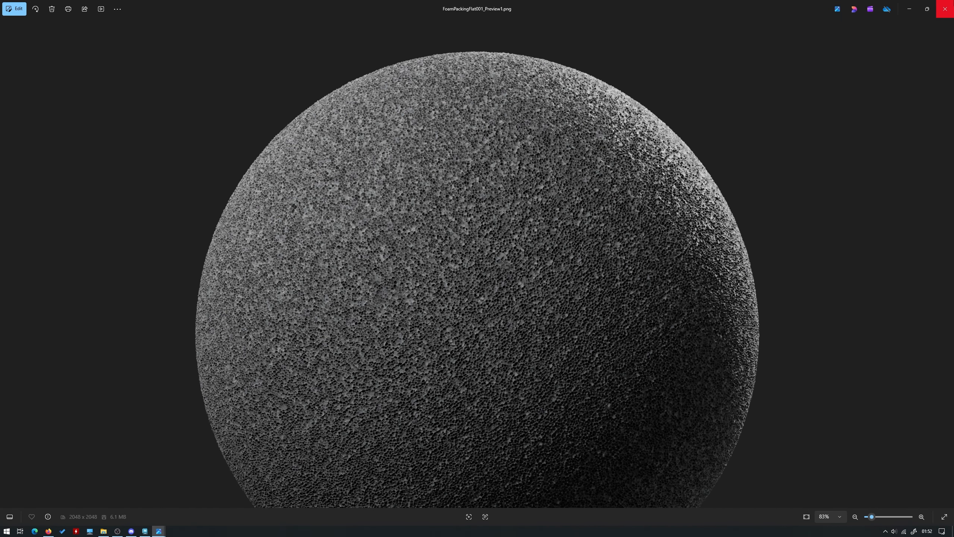
Close the preview image, copy the FoamPackingFlat001 folder path and go to that folder in file3's image selection dialog.
{"action": "left_click", "coordinate": [945, 9]}
{"action": "left_click", "coordinate": [467, 164]}
{"action": "key", "text": "ctrl+c"}
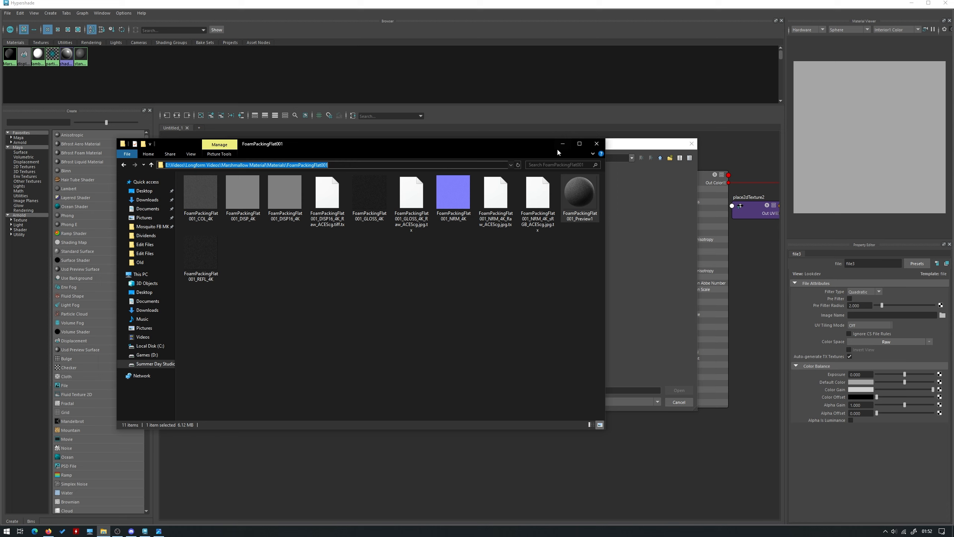
{"action": "left_click", "coordinate": [559, 145]}
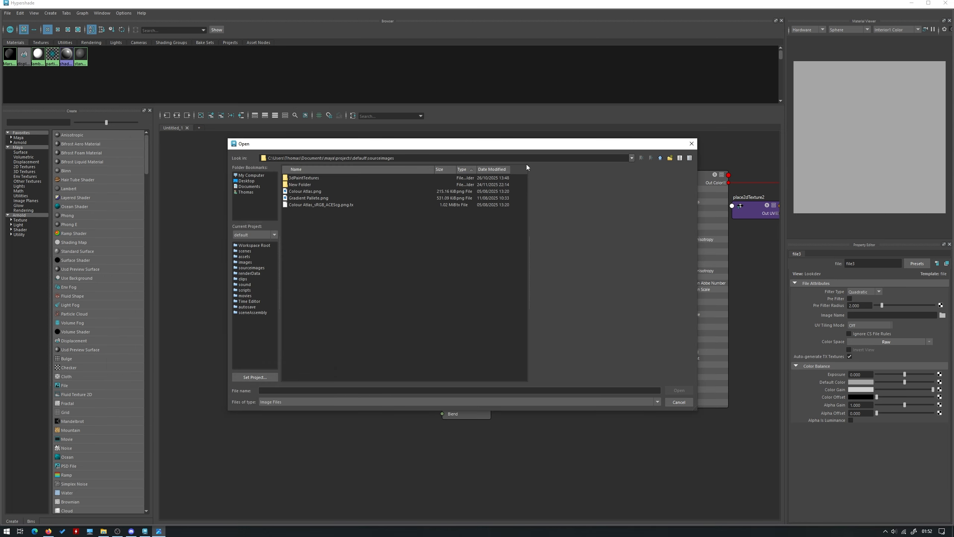
{"action": "left_click", "coordinate": [530, 158]}
{"action": "key", "text": "ctrl+a"}
{"action": "key", "text": "ctrl+v"}
{"action": "key", "text": "Return"}
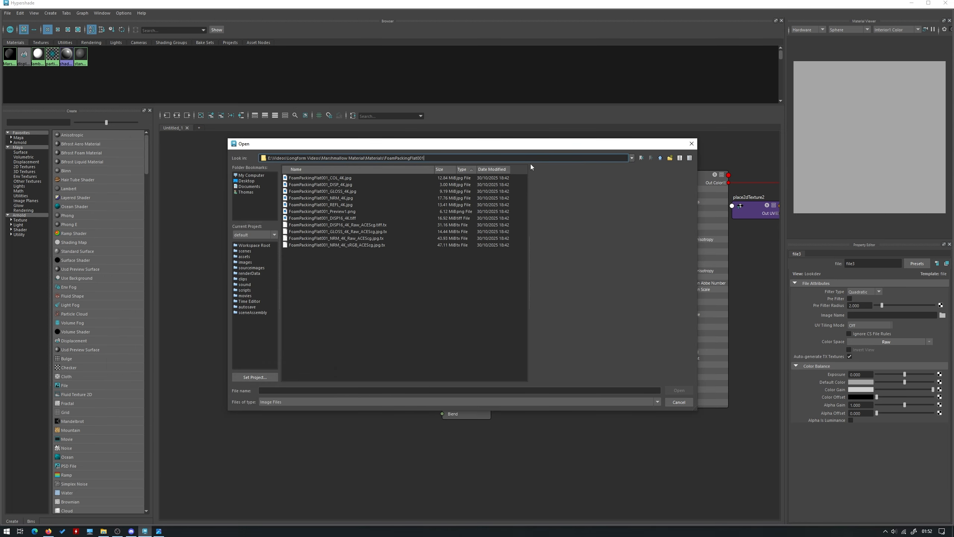
Load FoamPackingFlat001_NRM_4K.jpg as the file3 image.
{"action": "left_click", "coordinate": [337, 178]}
{"action": "left_click", "coordinate": [346, 199]}
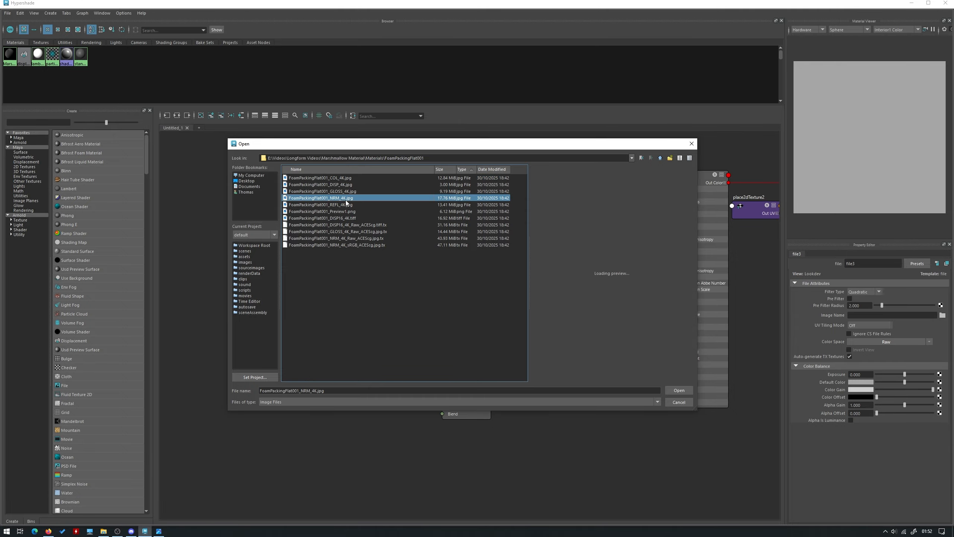
{"action": "left_click", "coordinate": [679, 390]}
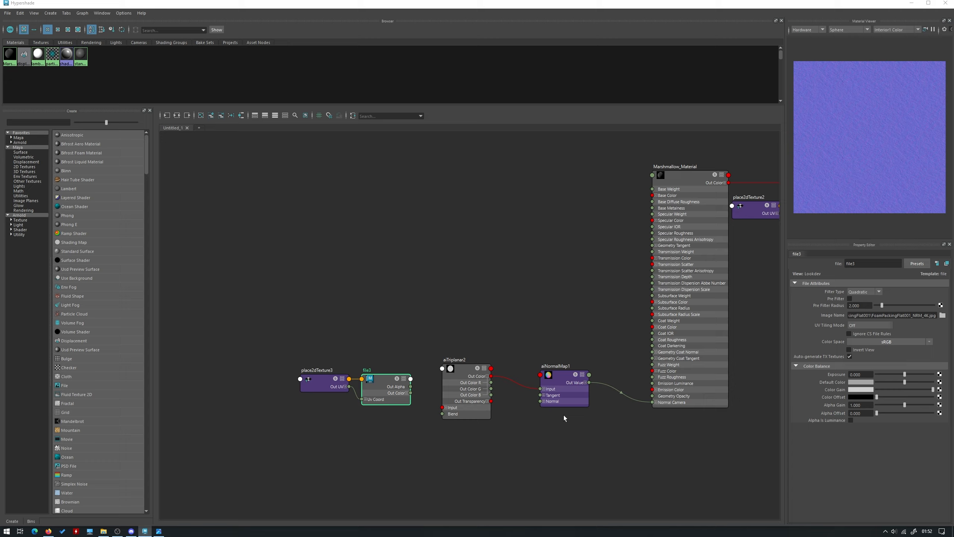
Connect file3's Out Color to aiTriplanar2's Input, then check the aiNormalMap1 and aiTriplanar2 attributes.
{"action": "middle_click_drag", "start_coordinate": [424, 320], "coordinate": [350, 257], "text": "alt"}
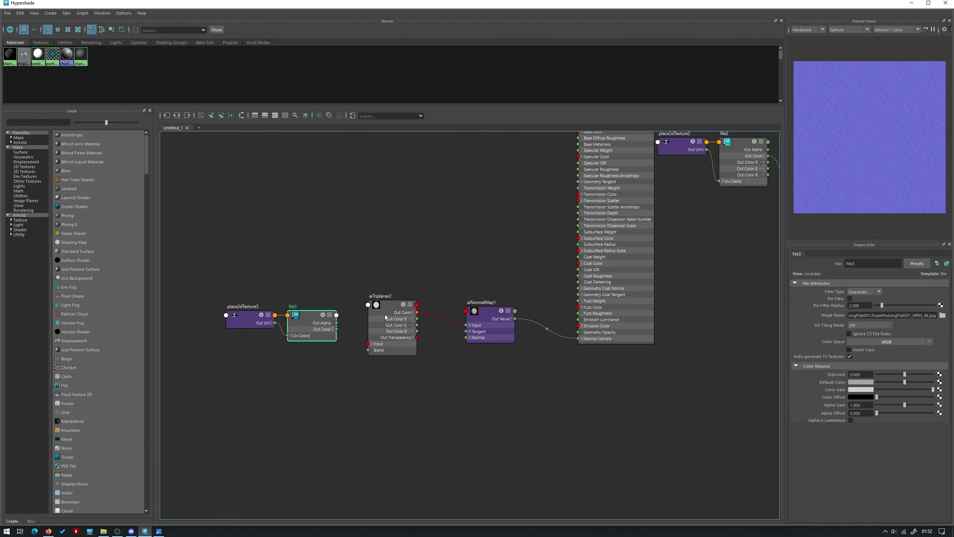
{"action": "left_click_drag", "start_coordinate": [336, 330], "coordinate": [370, 344]}
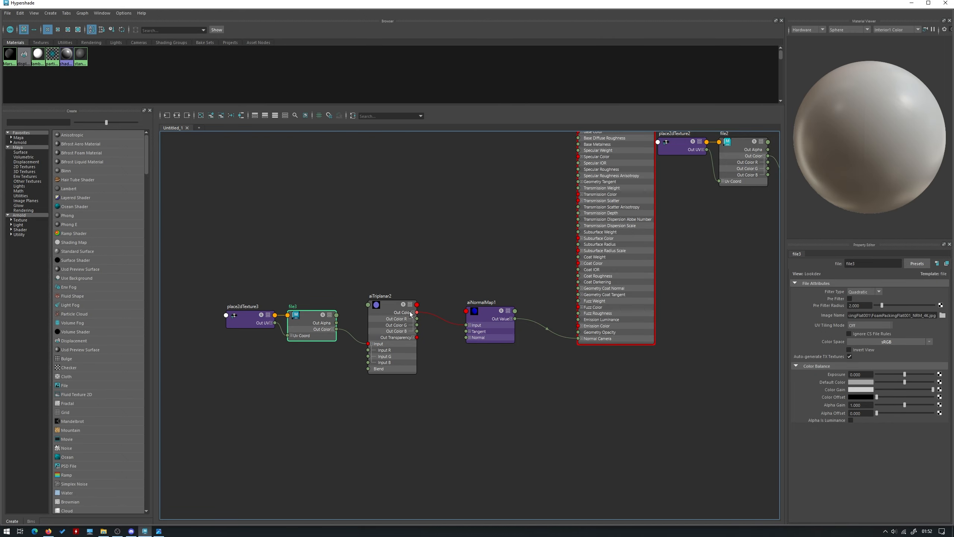
{"action": "left_click", "coordinate": [488, 333]}
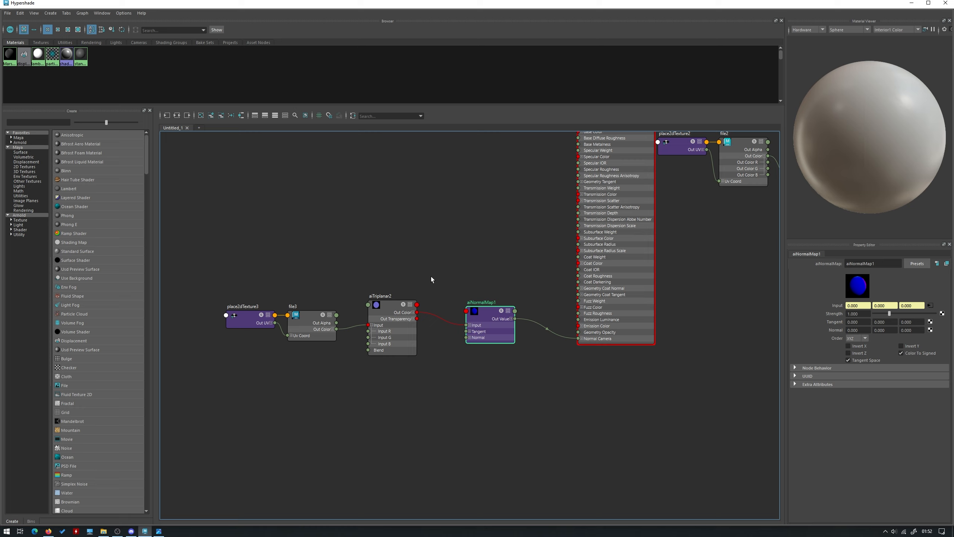
{"action": "left_click", "coordinate": [398, 311]}
Restart the Arnold viewport render and inspect the normal map on the character from a slightly higher angle.
{"action": "left_click", "coordinate": [911, 3]}
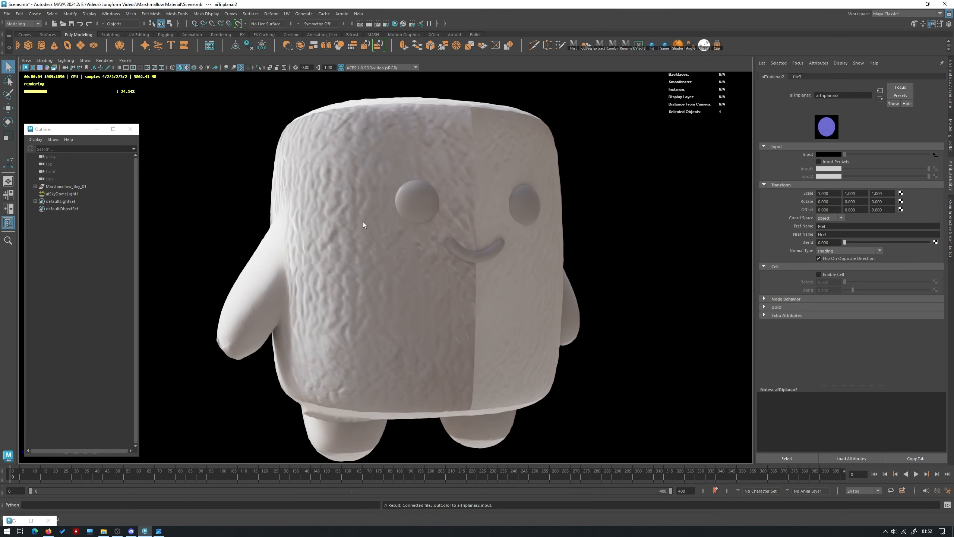
{"action": "left_click", "coordinate": [105, 60]}
{"action": "left_click", "coordinate": [110, 75]}
{"action": "left_click", "coordinate": [105, 60]}
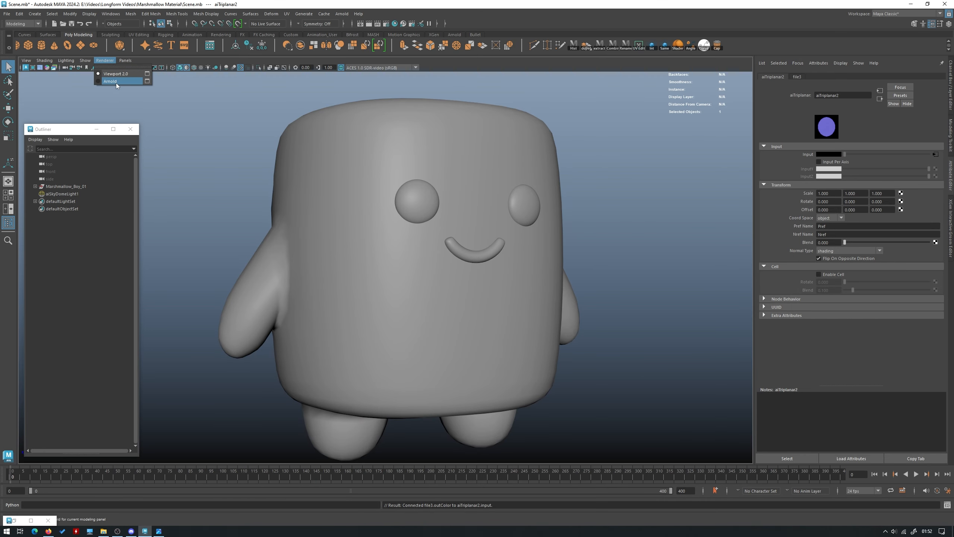
{"action": "left_click", "coordinate": [116, 82]}
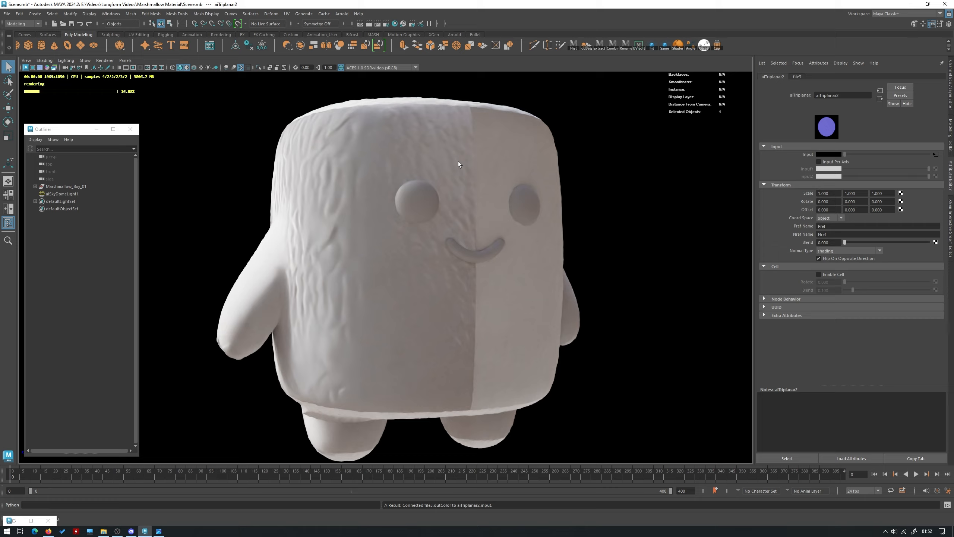
{"action": "left_click_drag", "start_coordinate": [417, 162], "coordinate": [423, 191], "text": "alt"}
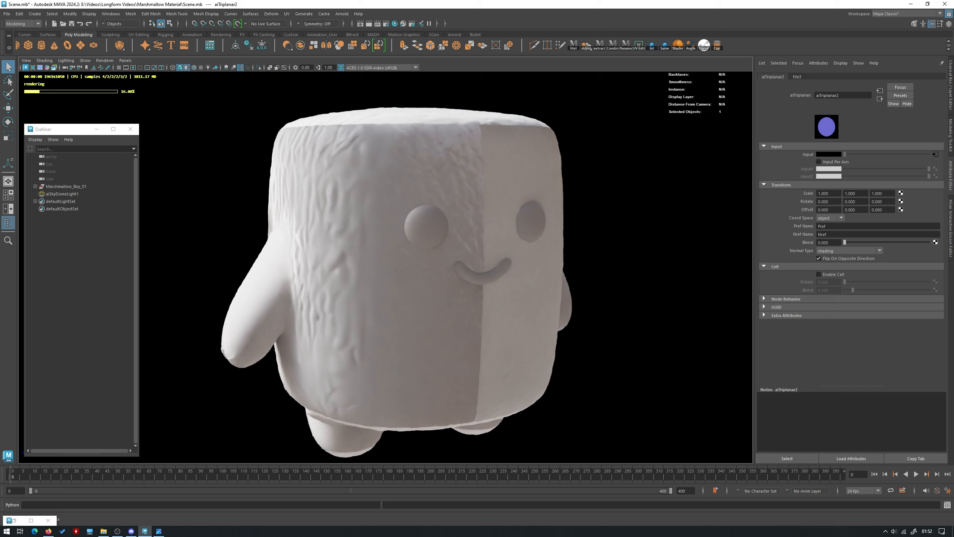
Set file3's Color Space to Raw and examine the rendered marshmallow surface up close.
{"action": "left_click", "coordinate": [18, 518]}
{"action": "left_click", "coordinate": [297, 328]}
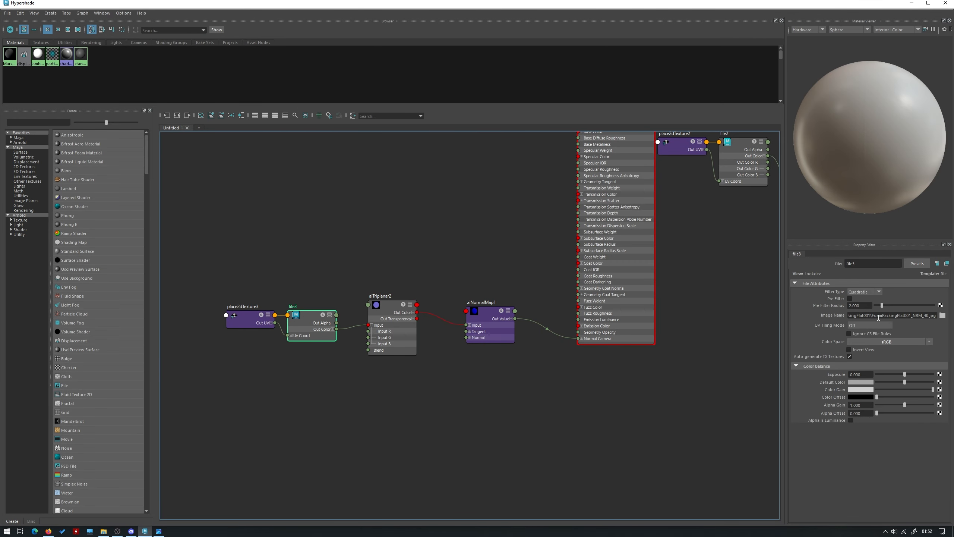
{"action": "left_click", "coordinate": [893, 342]}
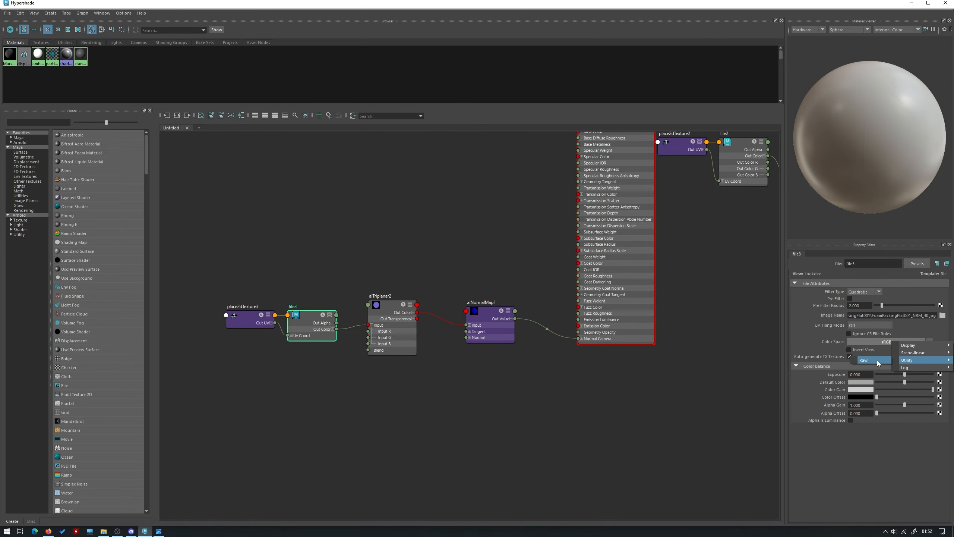
{"action": "left_click", "coordinate": [877, 363]}
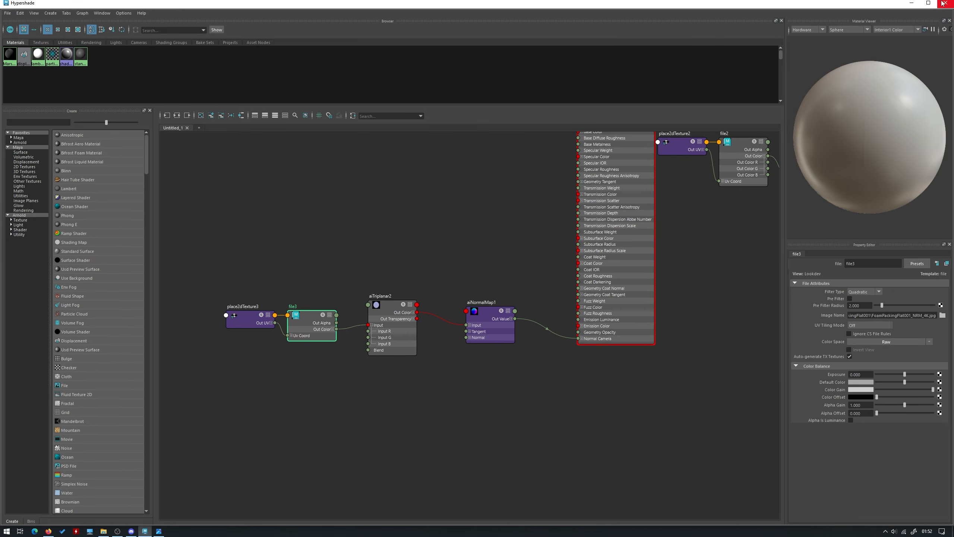
{"action": "left_click", "coordinate": [911, 3]}
{"action": "scroll", "coordinate": [581, 232], "scroll_direction": "up", "scroll_amount": 5}
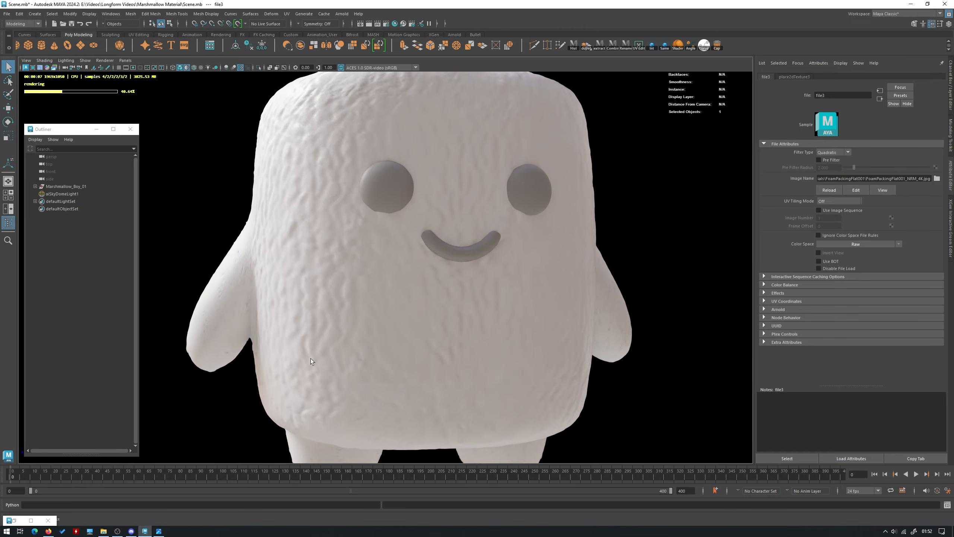
Set aiTriplanar2's Scale to 0.6 on all three axes.
{"action": "left_click", "coordinate": [15, 521]}
{"action": "left_click", "coordinate": [412, 340]}
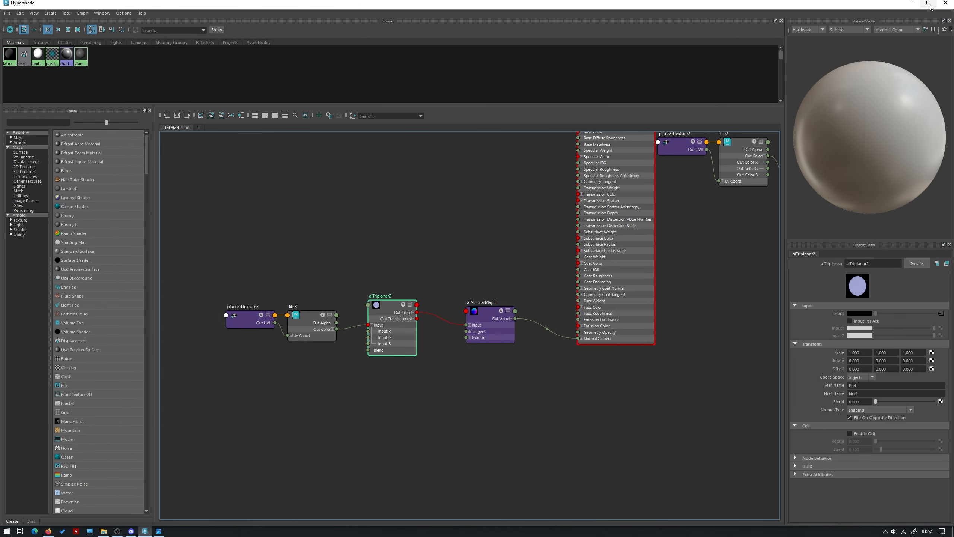
{"action": "left_click", "coordinate": [911, 3]}
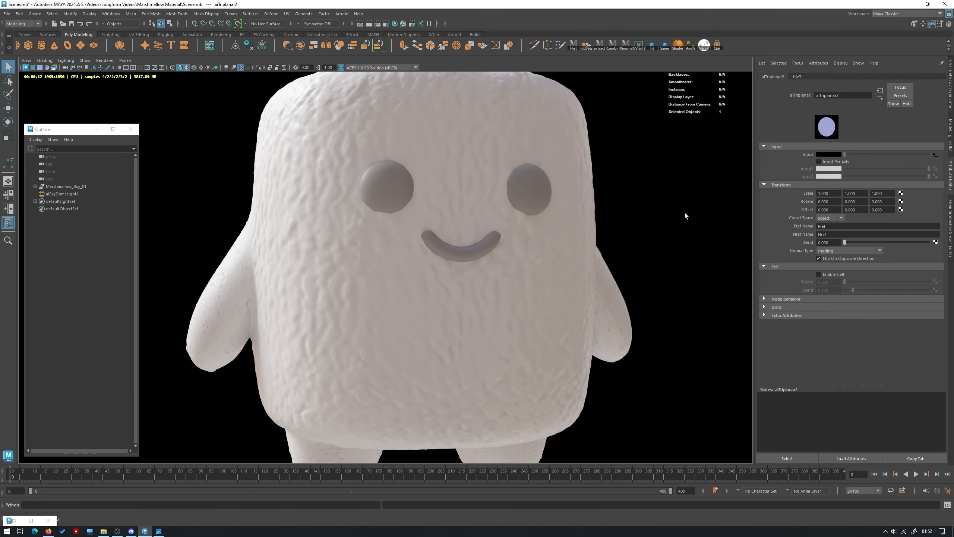
{"action": "left_click", "coordinate": [828, 193]}
{"action": "type", "text": ".6"}
{"action": "key", "text": "Tab"}
{"action": "type", "text": ".6"}
{"action": "key", "text": "Tab"}
{"action": "type", "text": ".6"}
{"action": "key", "text": "Tab"}
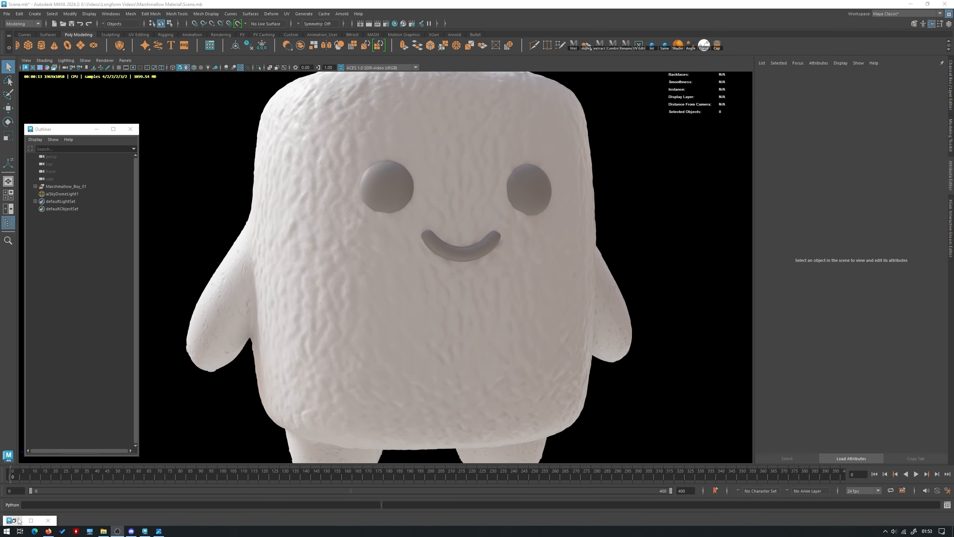
Set displacementShader1's Scale to 0.04.
{"action": "left_click", "coordinate": [19, 520]}
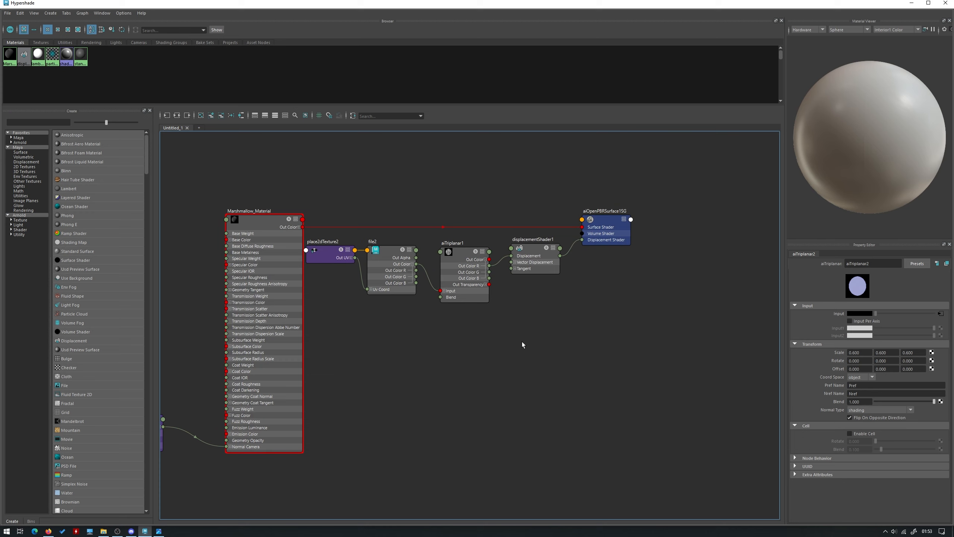
{"action": "left_click", "coordinate": [541, 262]}
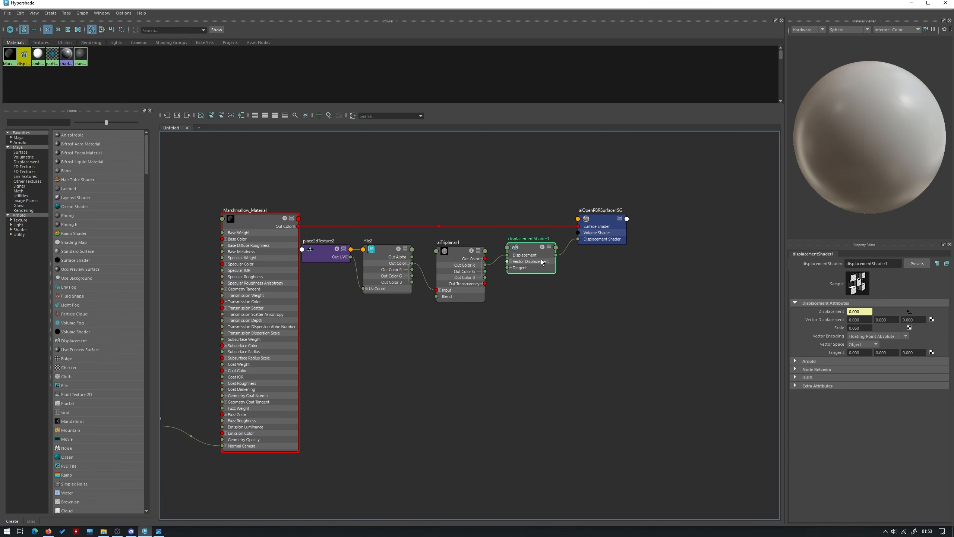
{"action": "left_click", "coordinate": [911, 3]}
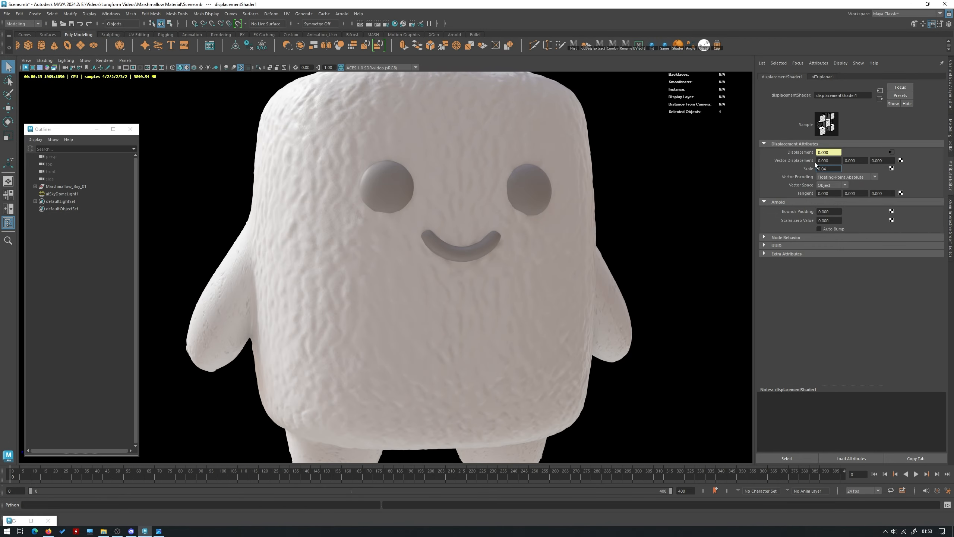
{"action": "key", "text": "Return"}
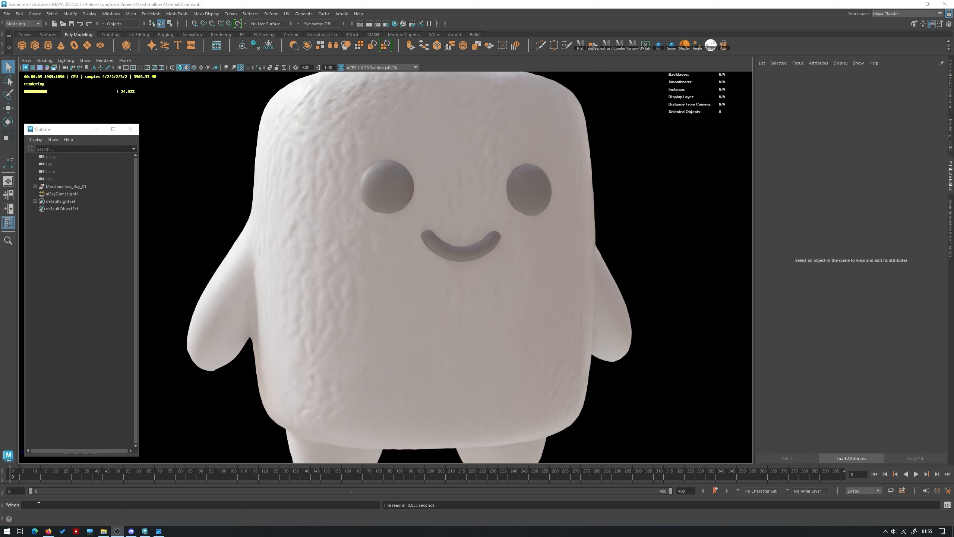
Set the Scale of the foam normal map's aiTriplanar2 node to 0.3 on all three axes.
{"action": "left_click", "coordinate": [420, 77]}
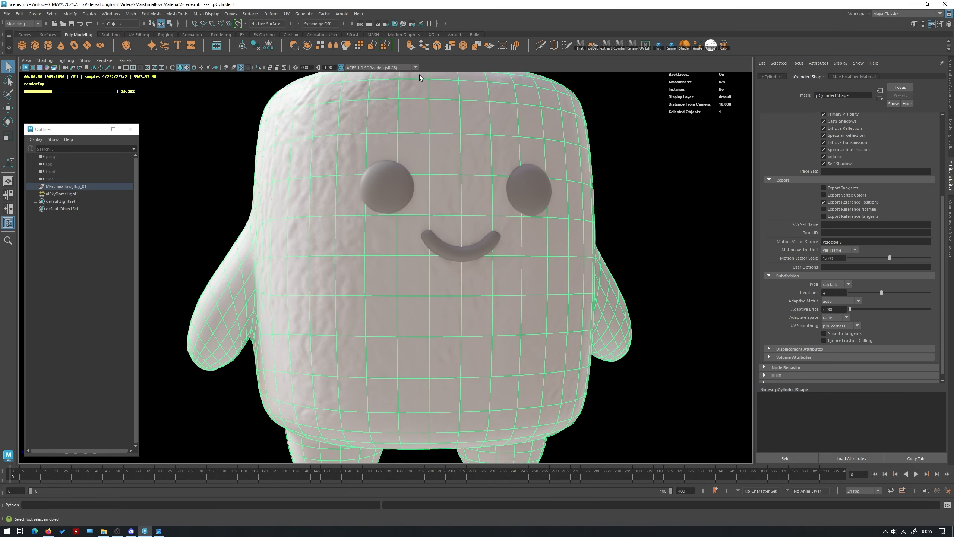
{"action": "left_click", "coordinate": [395, 23]}
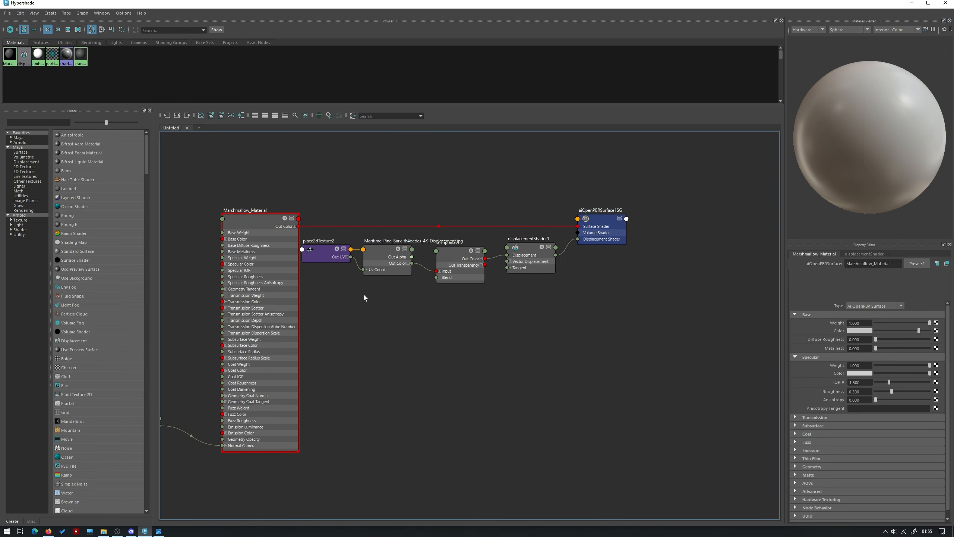
{"action": "left_click", "coordinate": [332, 376]}
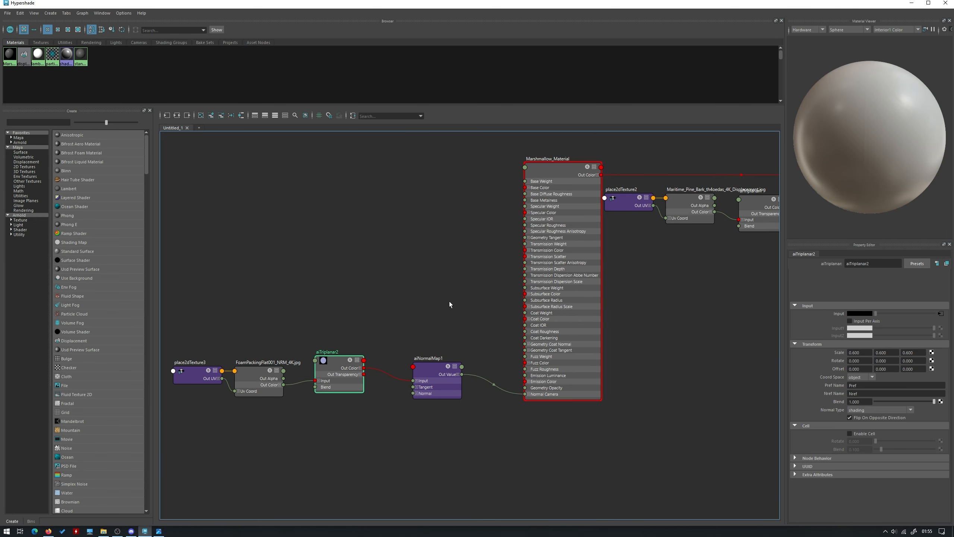
{"action": "left_click", "coordinate": [912, 3]}
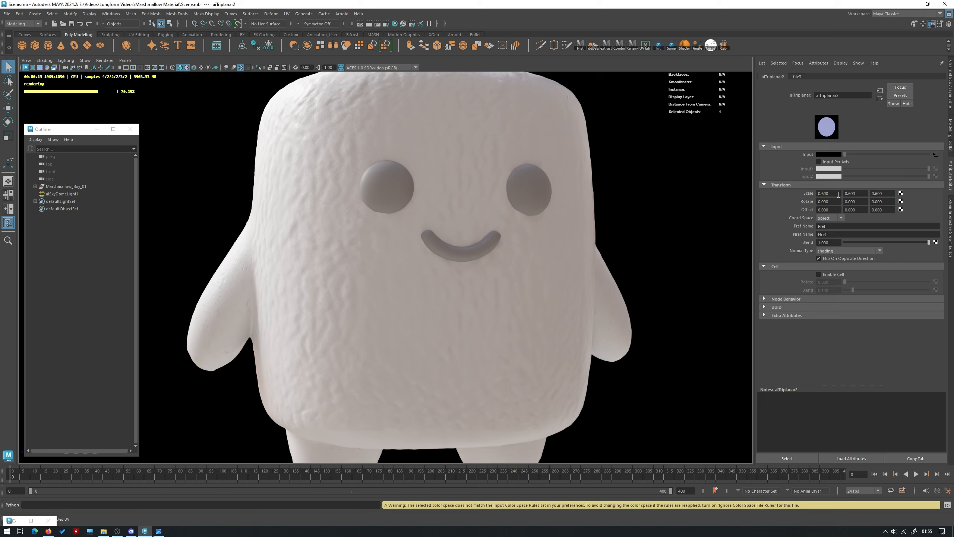
{"action": "left_click", "coordinate": [827, 193]}
{"action": "type", "text": ".3"}
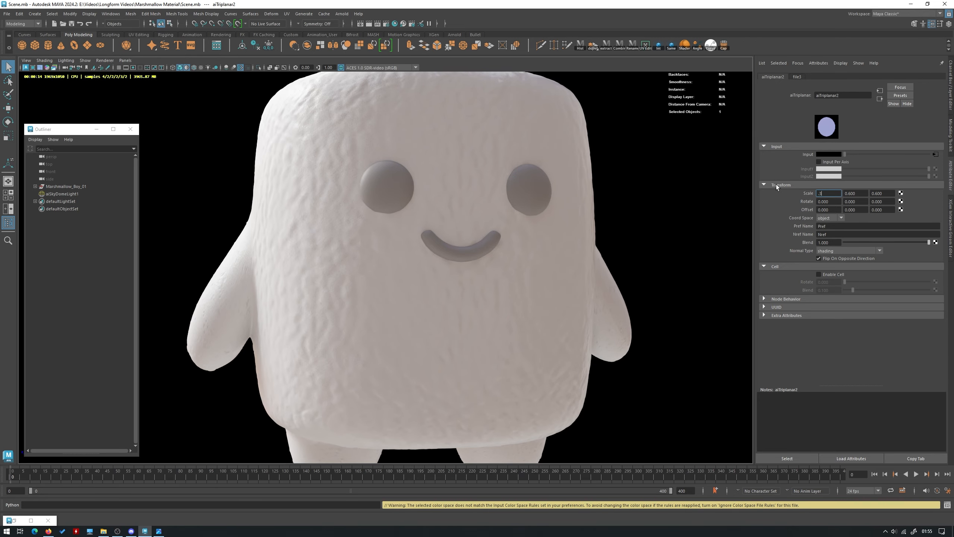
{"action": "key", "text": "Tab"}
{"action": "type", "text": ".3"}
{"action": "key", "text": "Tab"}
{"action": "type", "text": ".3"}
{"action": "key", "text": "Tab"}
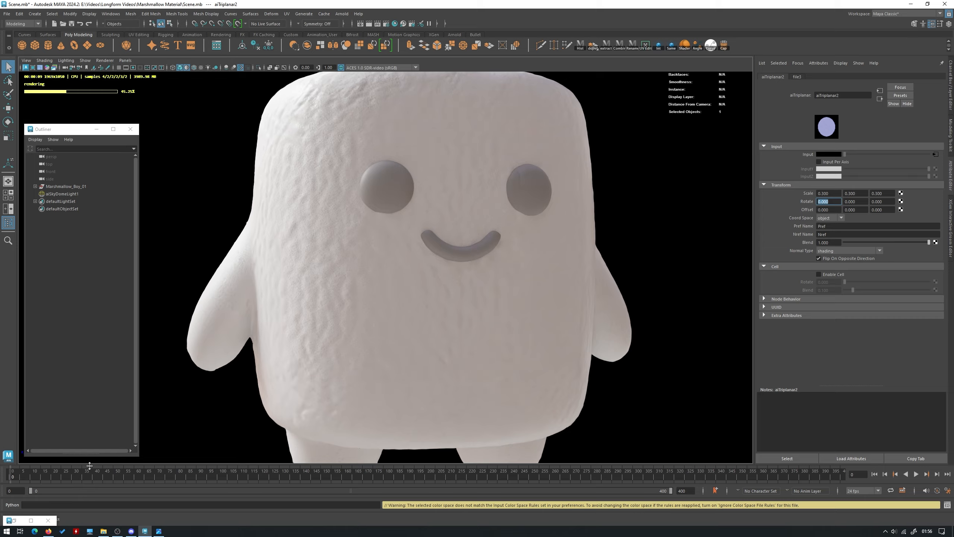
Set aiNormalMap1's Strength to 1.2.
{"action": "left_click", "coordinate": [31, 521]}
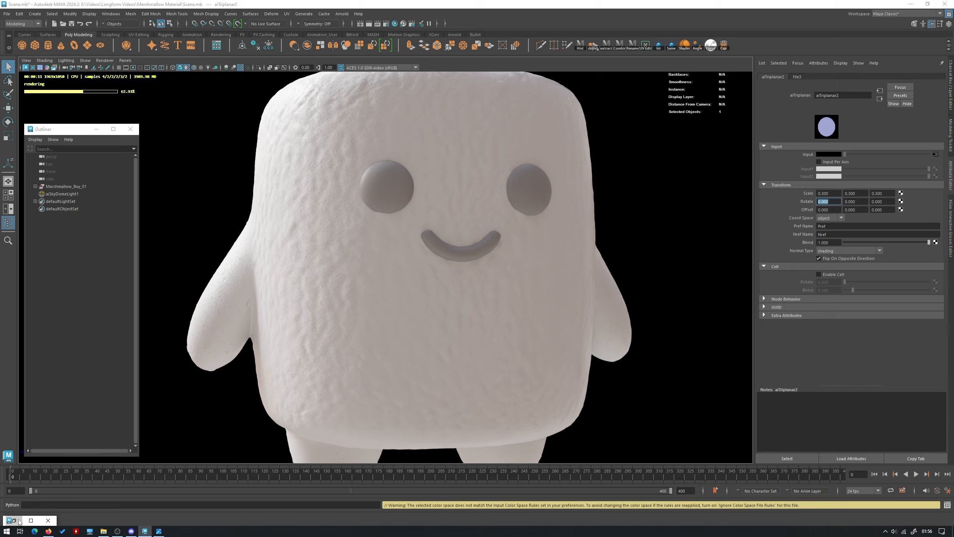
{"action": "left_click", "coordinate": [434, 380]}
{"action": "left_click", "coordinate": [911, 3]}
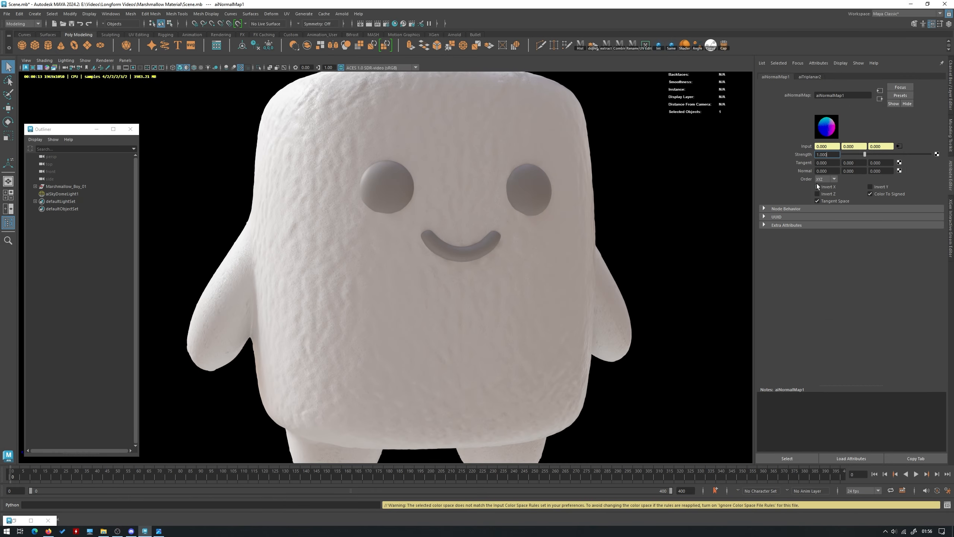
{"action": "left_click_drag", "start_coordinate": [838, 154], "coordinate": [794, 154]}
{"action": "type", "text": "1.2"}
{"action": "key", "text": "Return"}
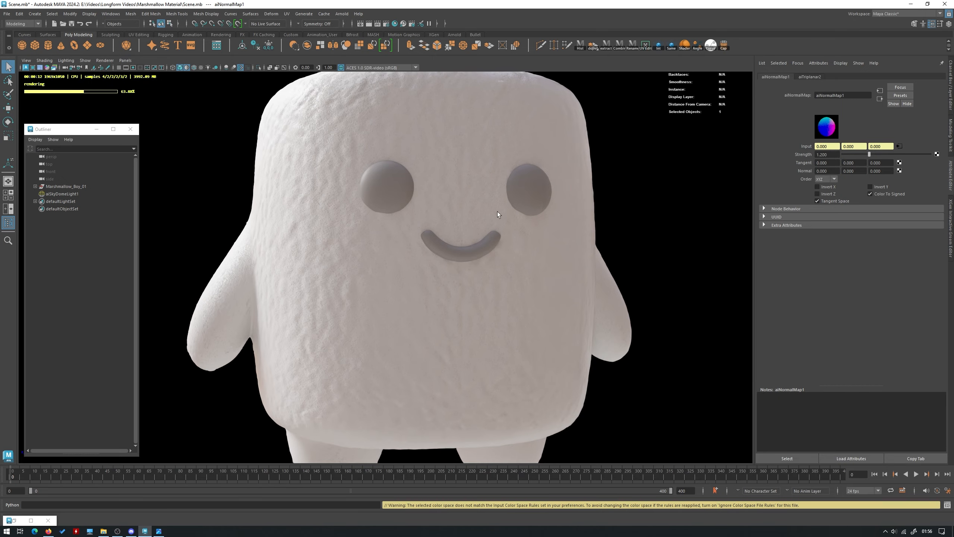
Set Marshmallow_Material's Specular Roughness to 0.7.
{"action": "right_click_drag", "start_coordinate": [316, 304], "coordinate": [325, 371], "text": "alt"}
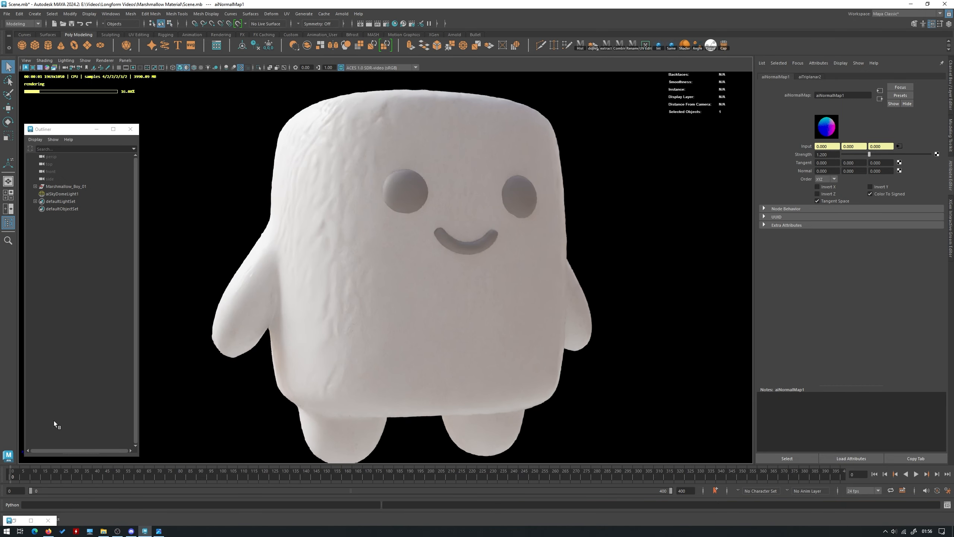
{"action": "left_click", "coordinate": [14, 520]}
{"action": "left_click", "coordinate": [561, 300]}
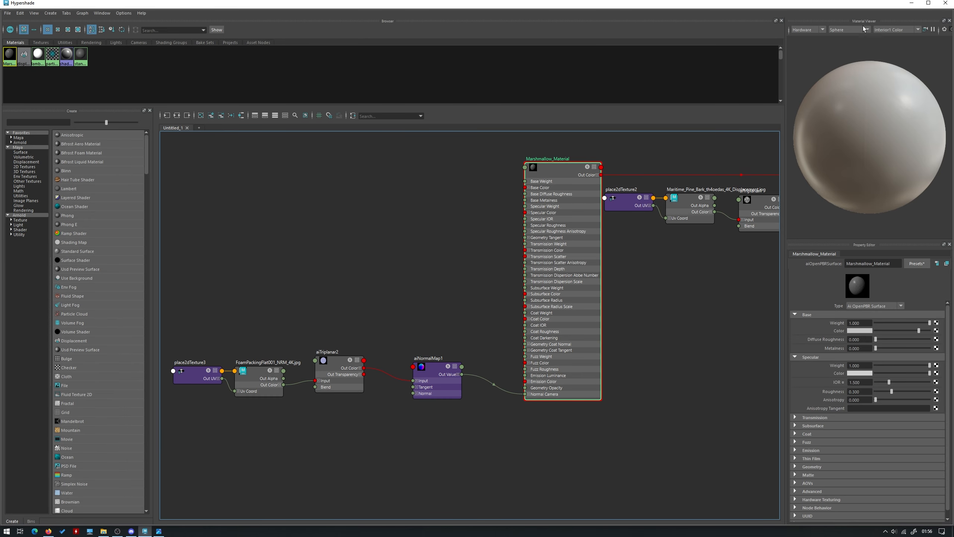
{"action": "left_click", "coordinate": [911, 3]}
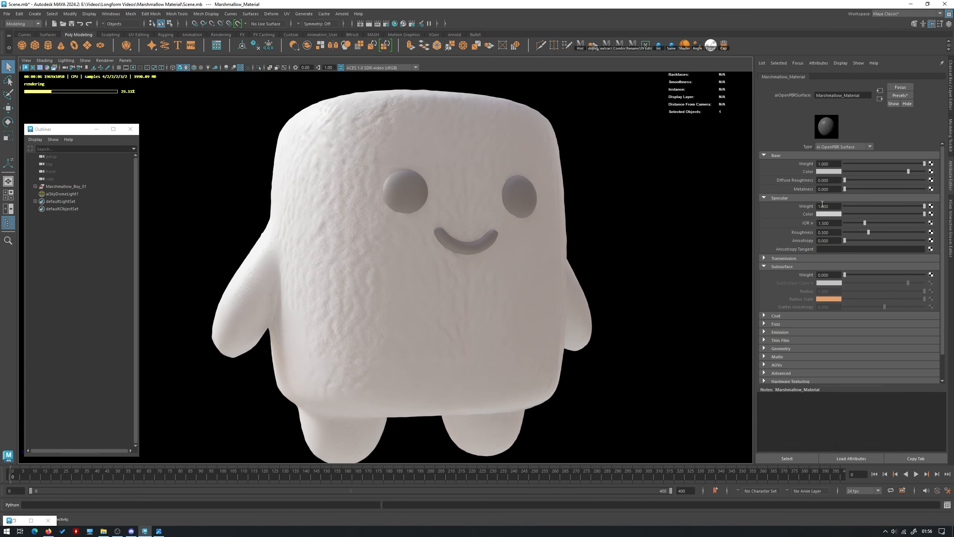
{"action": "left_click", "coordinate": [820, 233]}
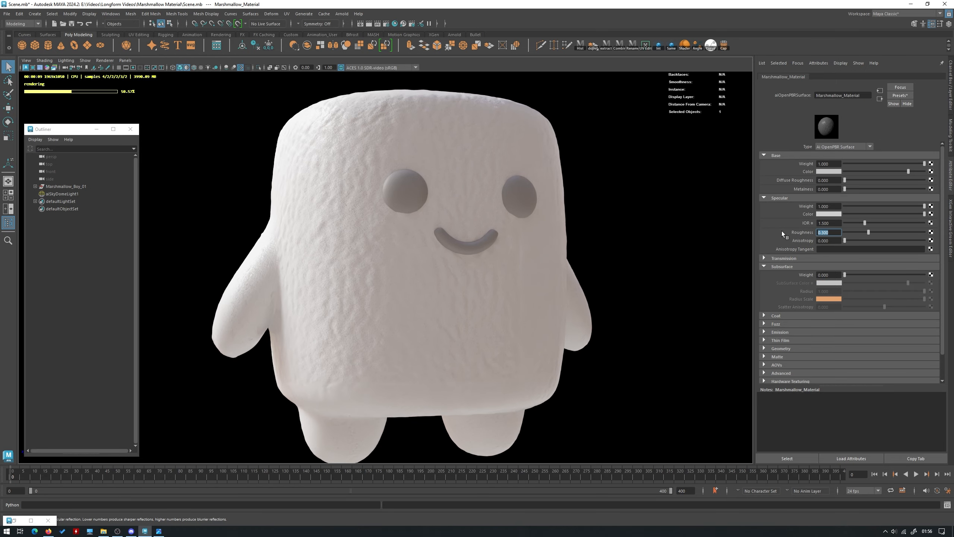
{"action": "type", "text": "0.7"}
{"action": "key", "text": "Return"}
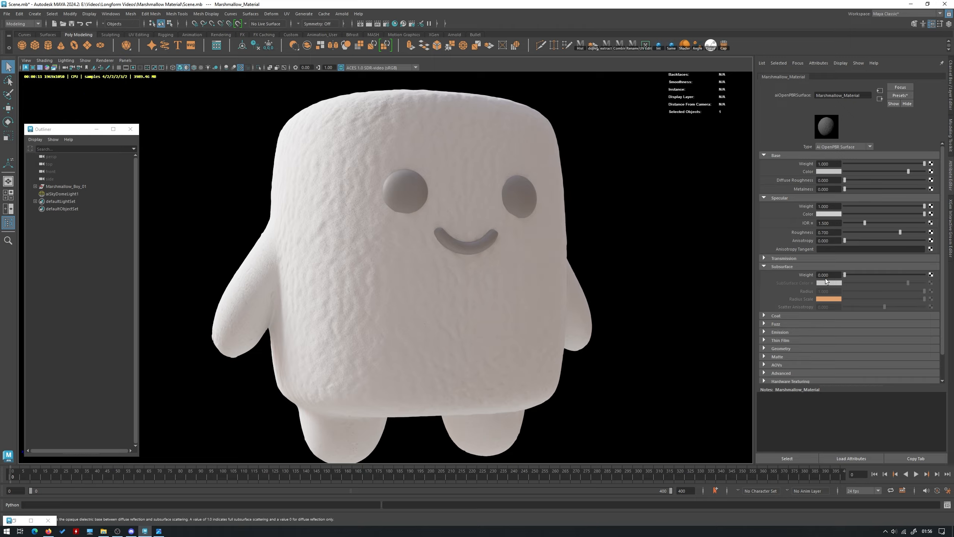
Set Marshmallow_Material's Subsurface Weight to 0.2.
{"action": "double_click", "coordinate": [839, 276]}
{"action": "type", "text": "0.2"}
{"action": "key", "text": "Return"}
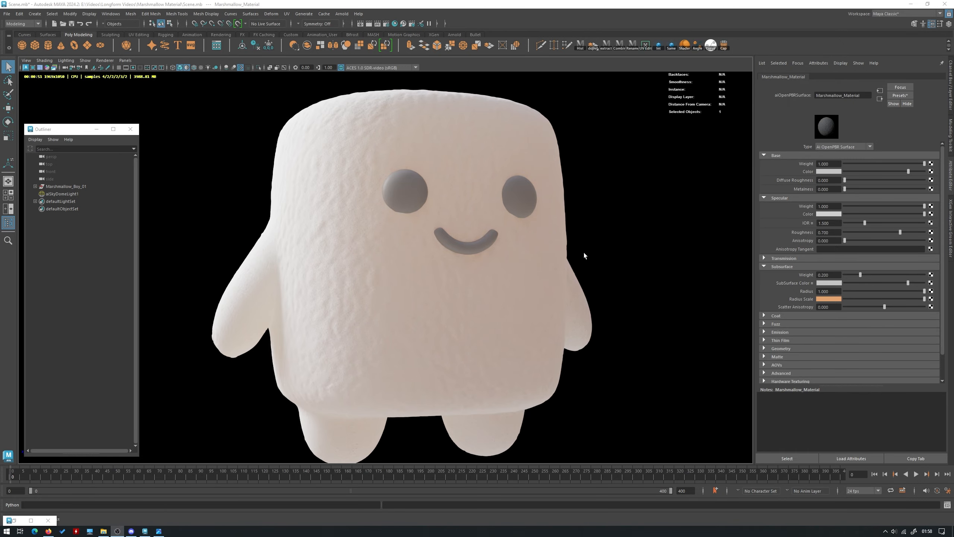
{"action": "left_click", "coordinate": [29, 520]}
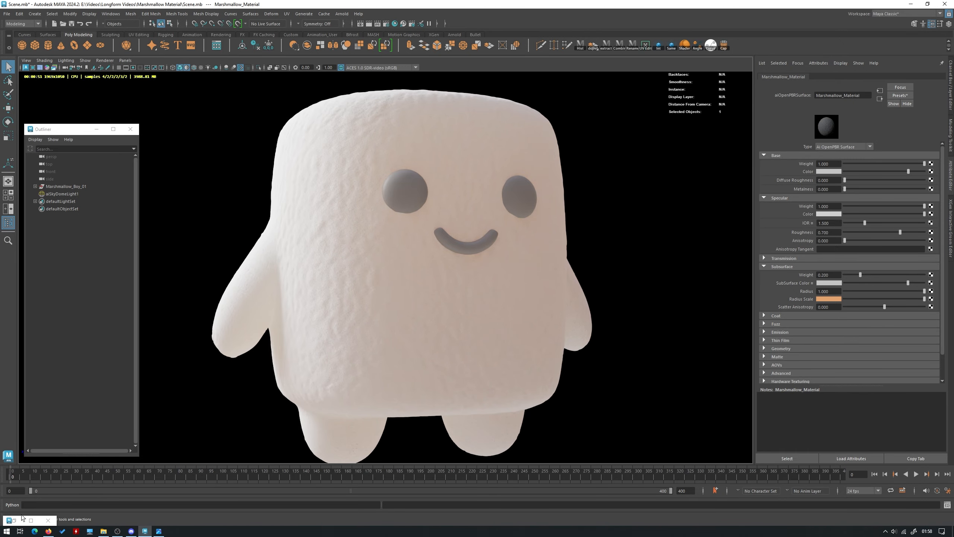
{"action": "scroll", "coordinate": [628, 281], "scroll_direction": "down", "scroll_amount": 4}
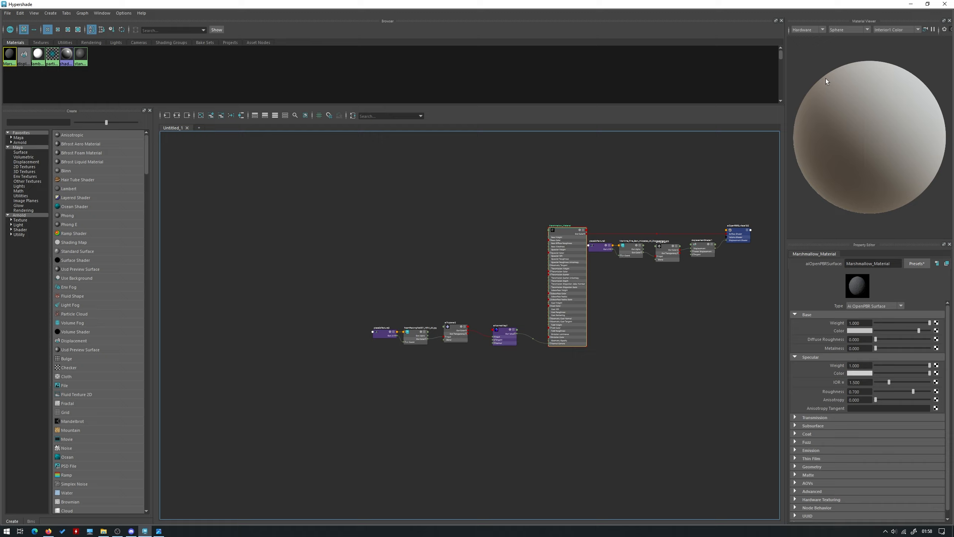
{"action": "left_click", "coordinate": [911, 3]}
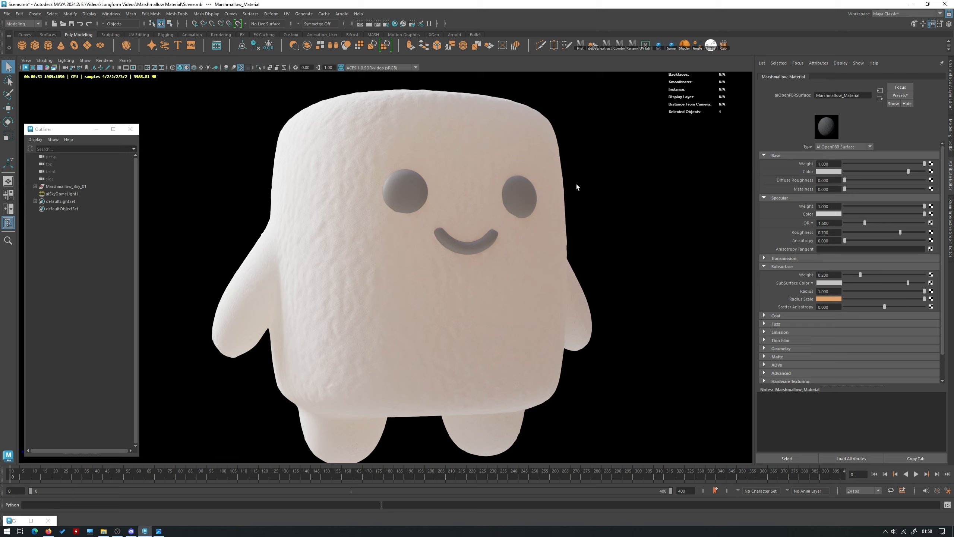